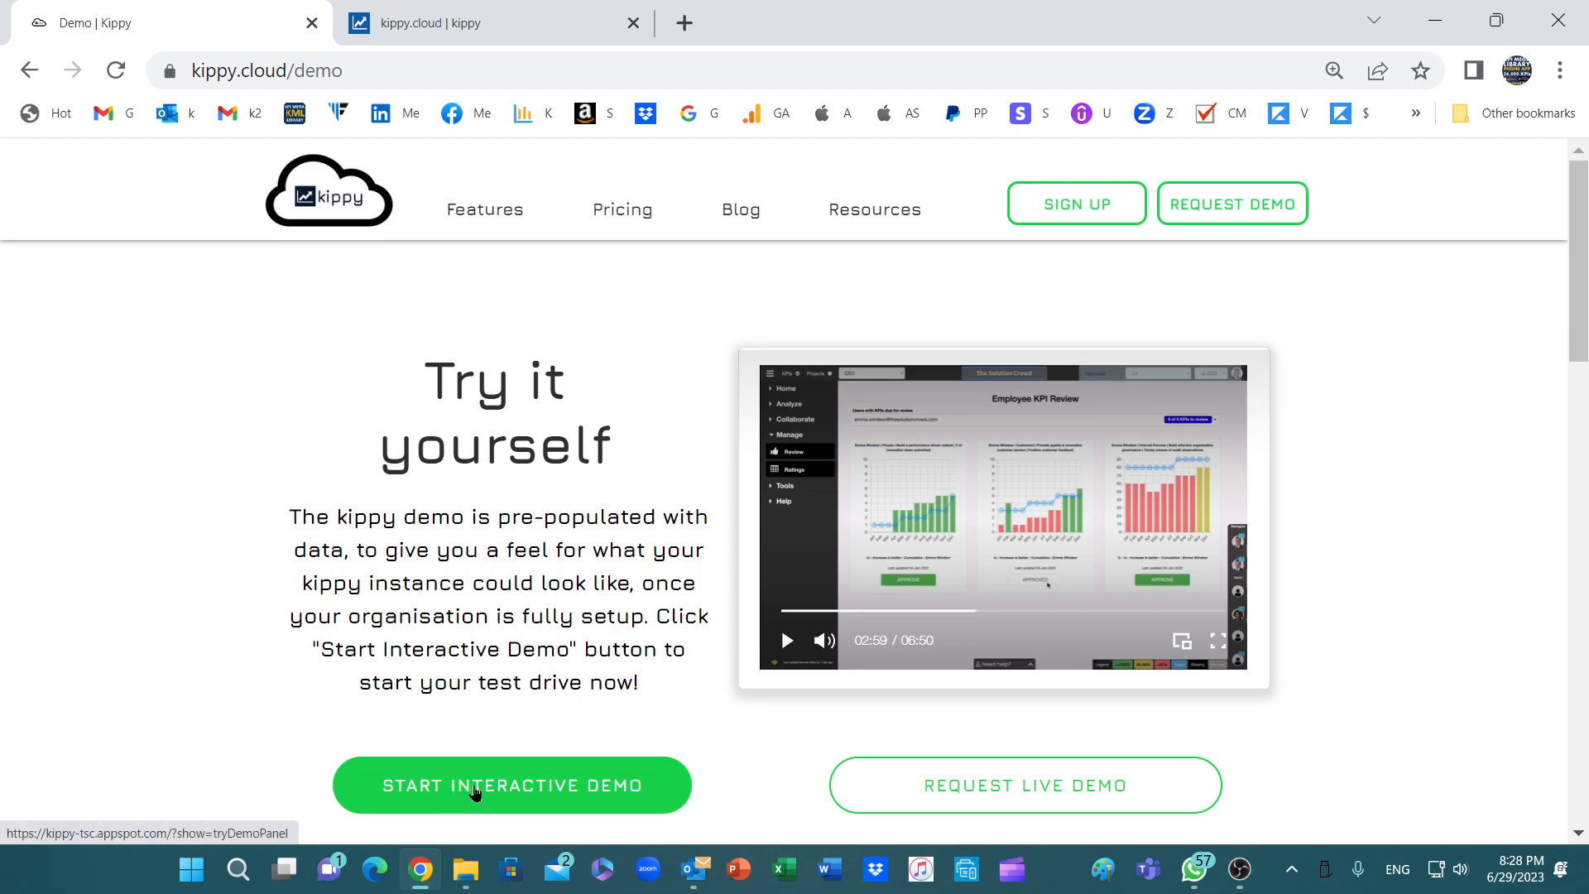
# - Switch to the kippy.cloud dashboard tab, view the offline help message form and minimise it
pyautogui.click(425, 11)
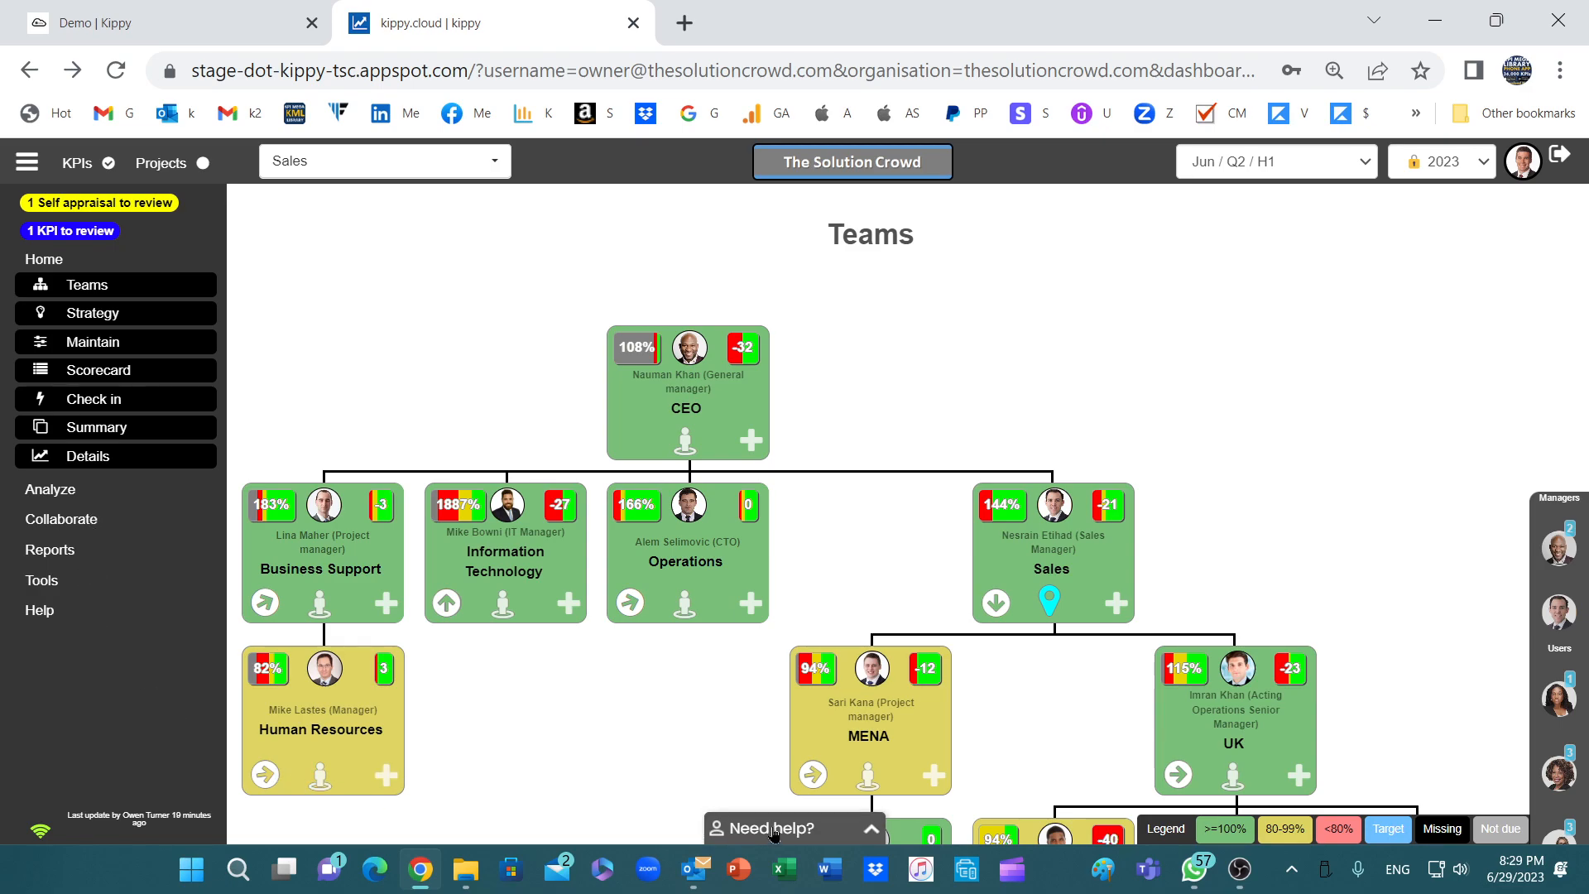
pyautogui.click(871, 830)
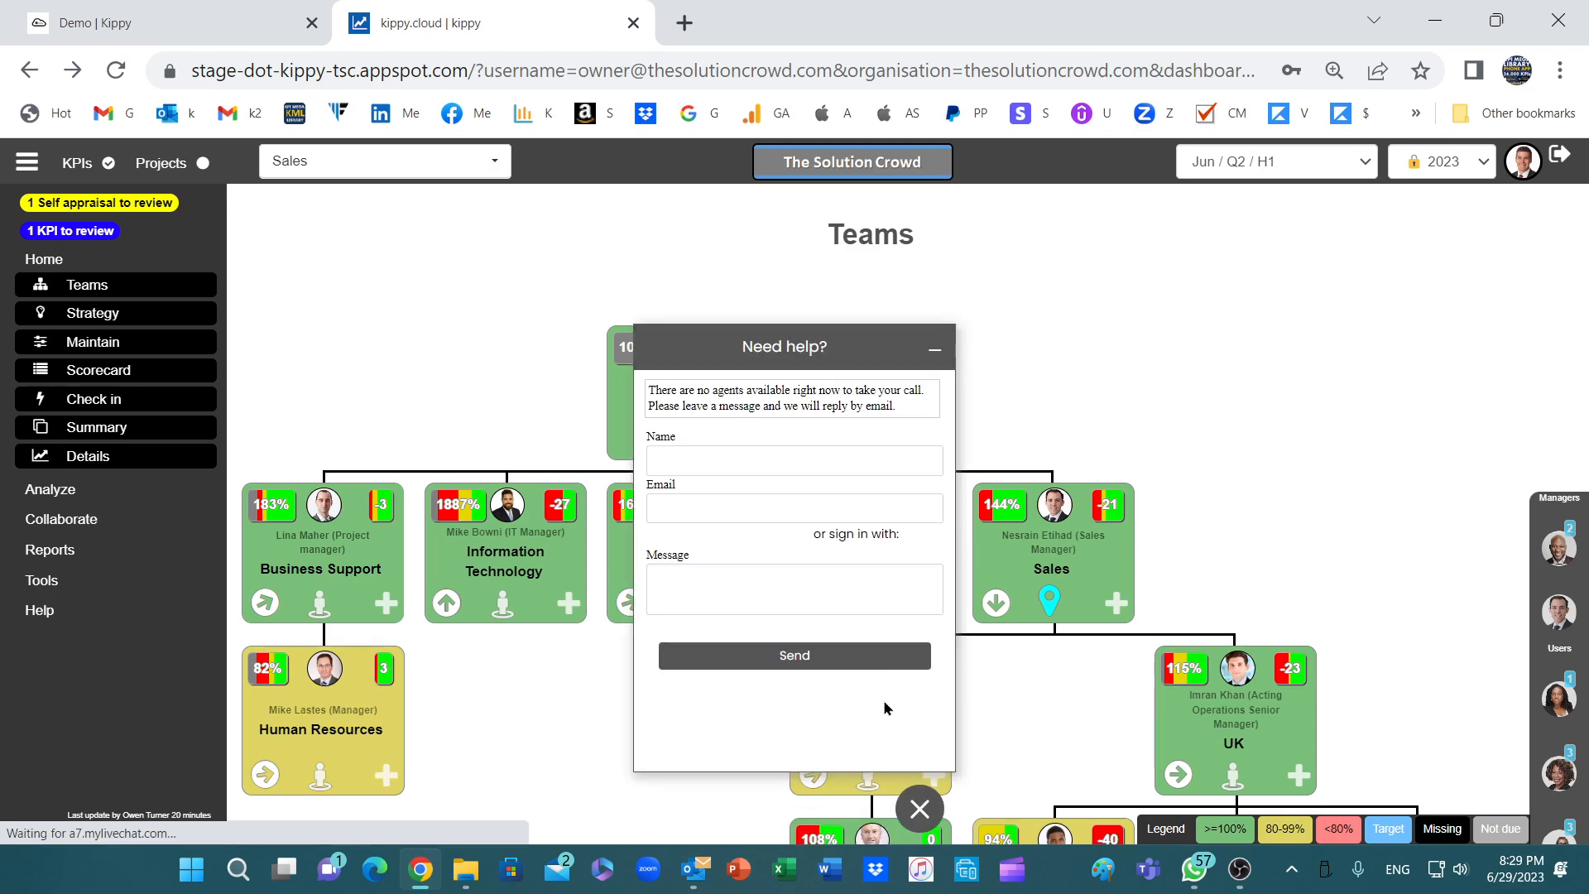
pyautogui.click(935, 351)
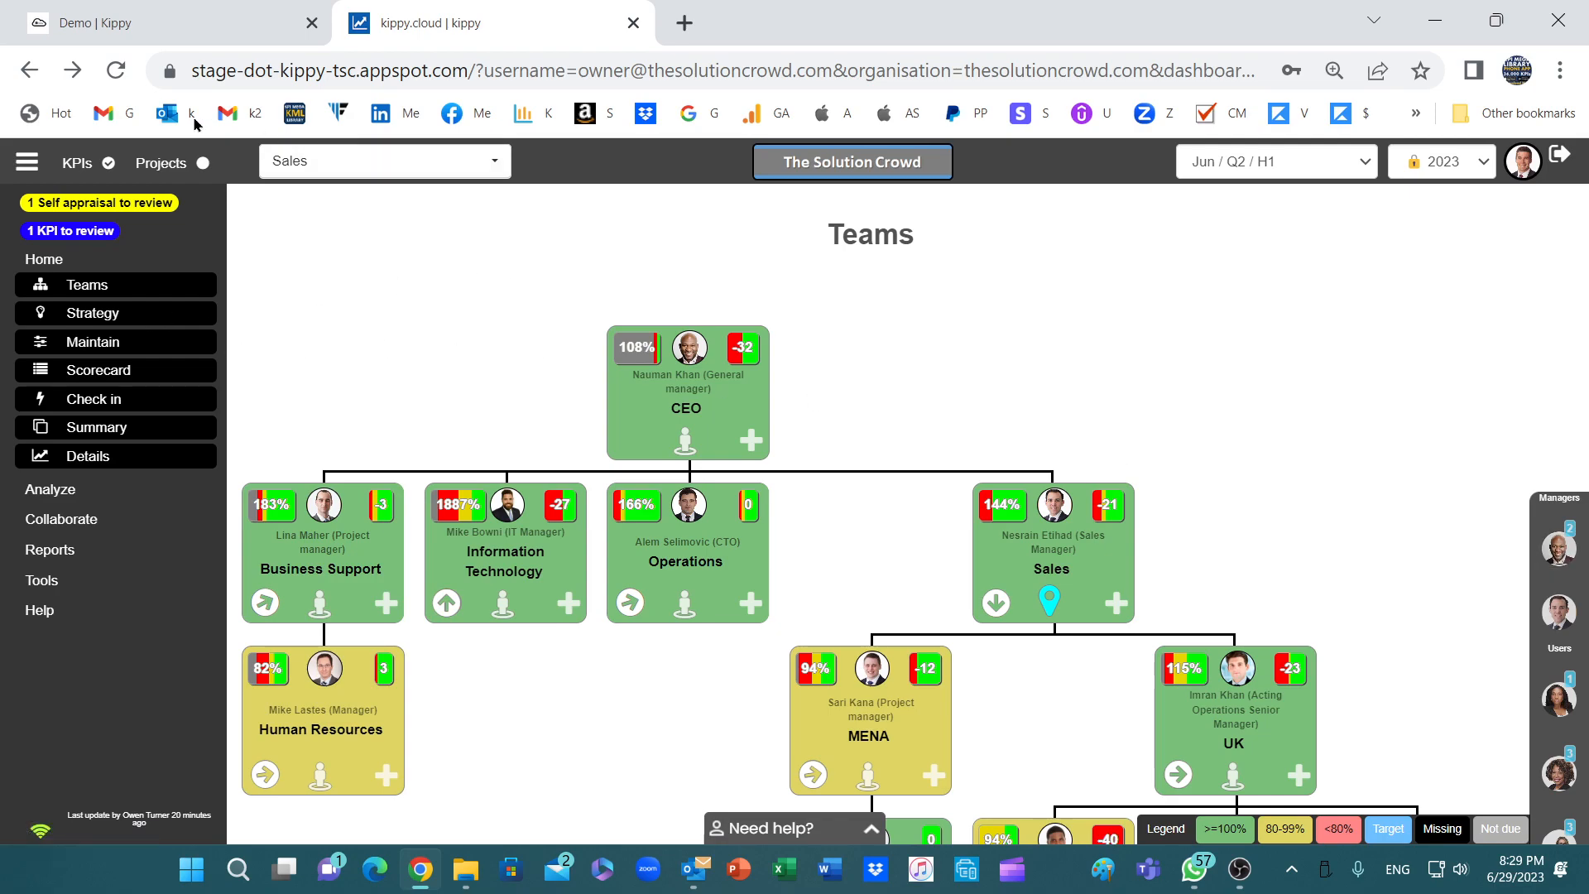
# - View the list of selectable teams while keeping Sales selected, and check the Sales card's score badges
pyautogui.click(508, 166)
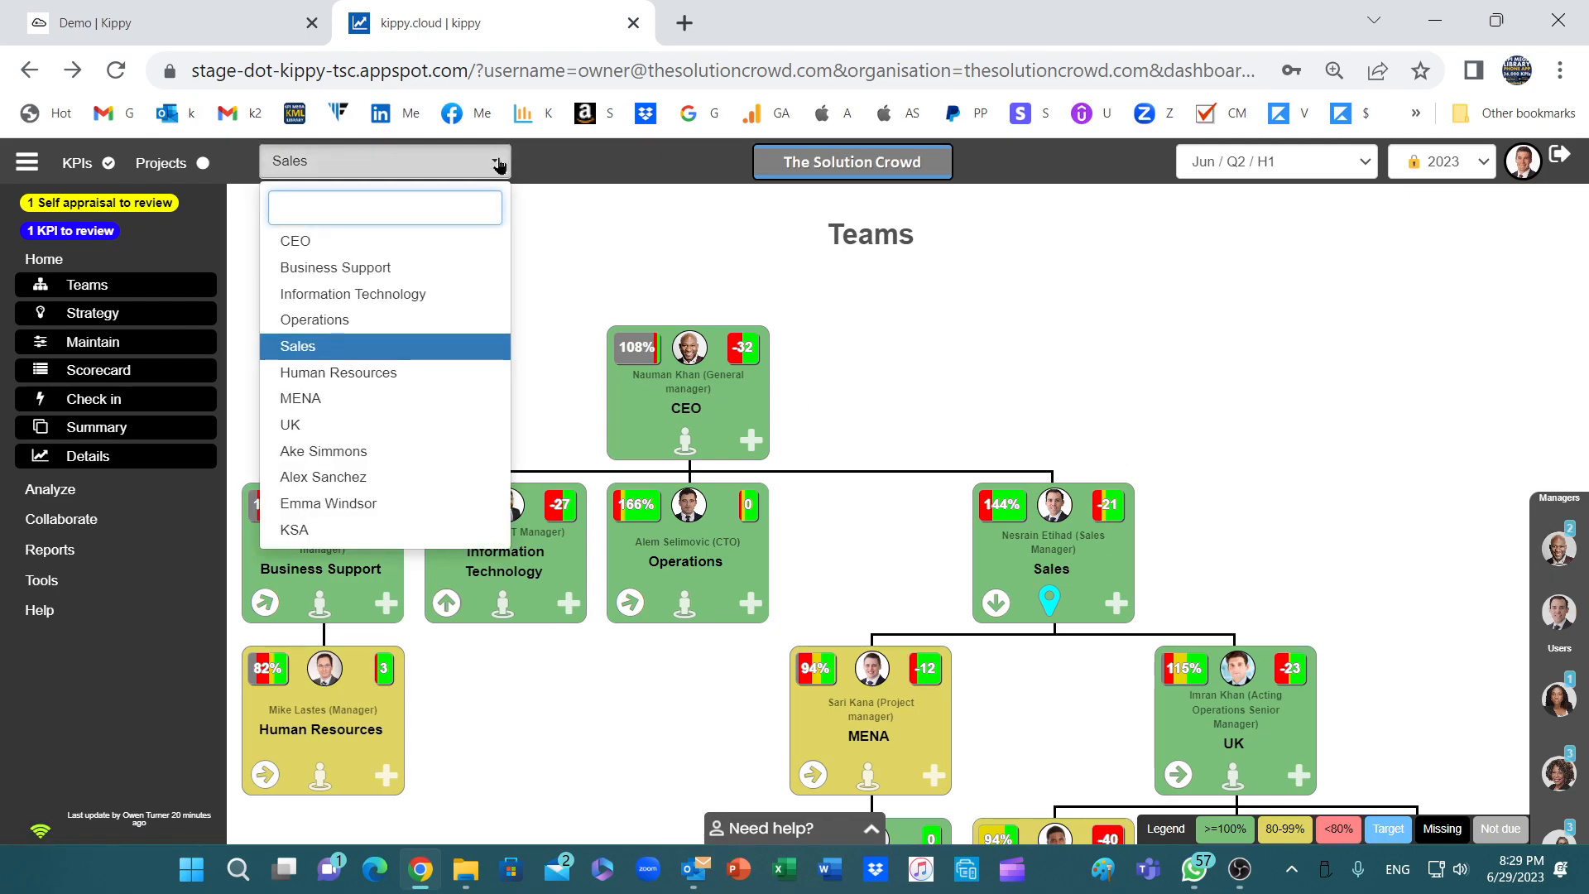
pyautogui.click(602, 236)
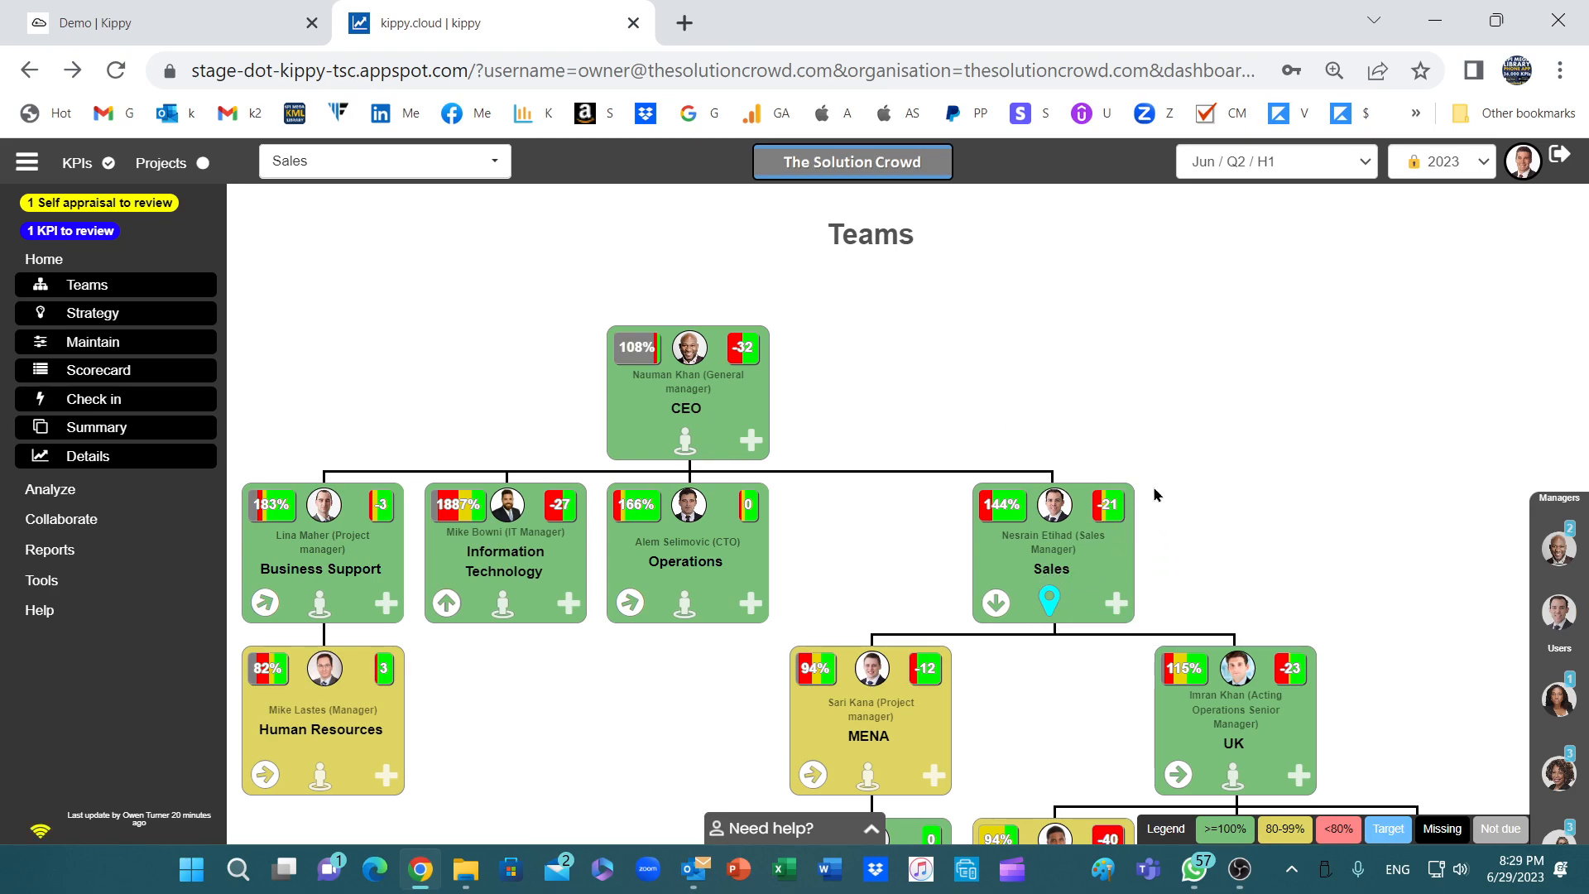
pyautogui.moveTo(1007, 507)
pyautogui.moveTo(1111, 511)
# - Change the navigation from a vertical sidebar to a horizontal bar and view the Home options
pyautogui.click(27, 162)
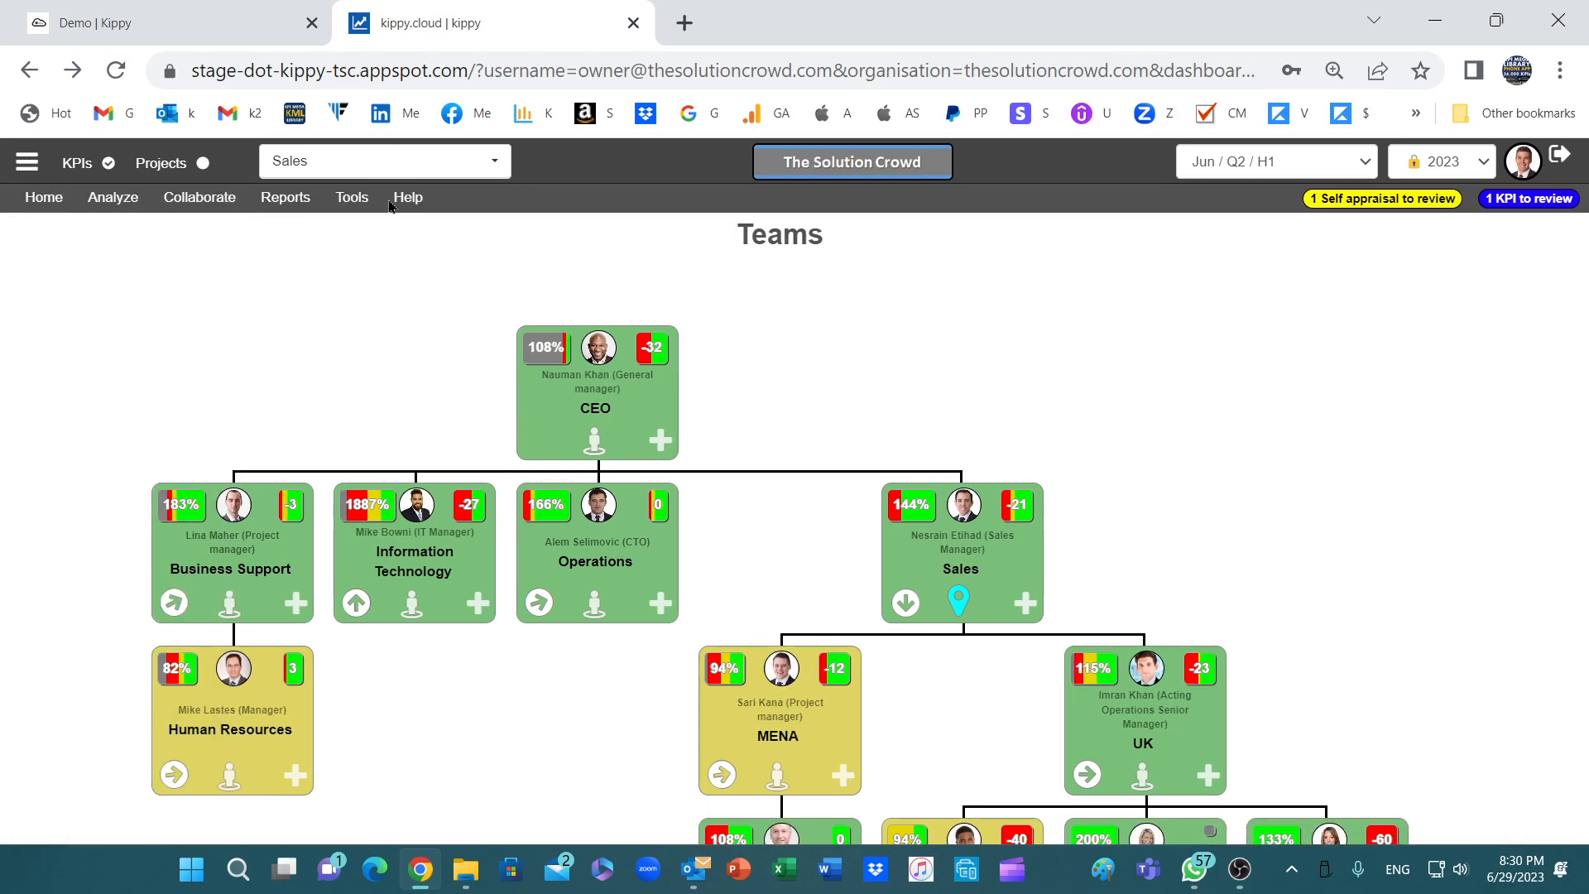
pyautogui.click(58, 204)
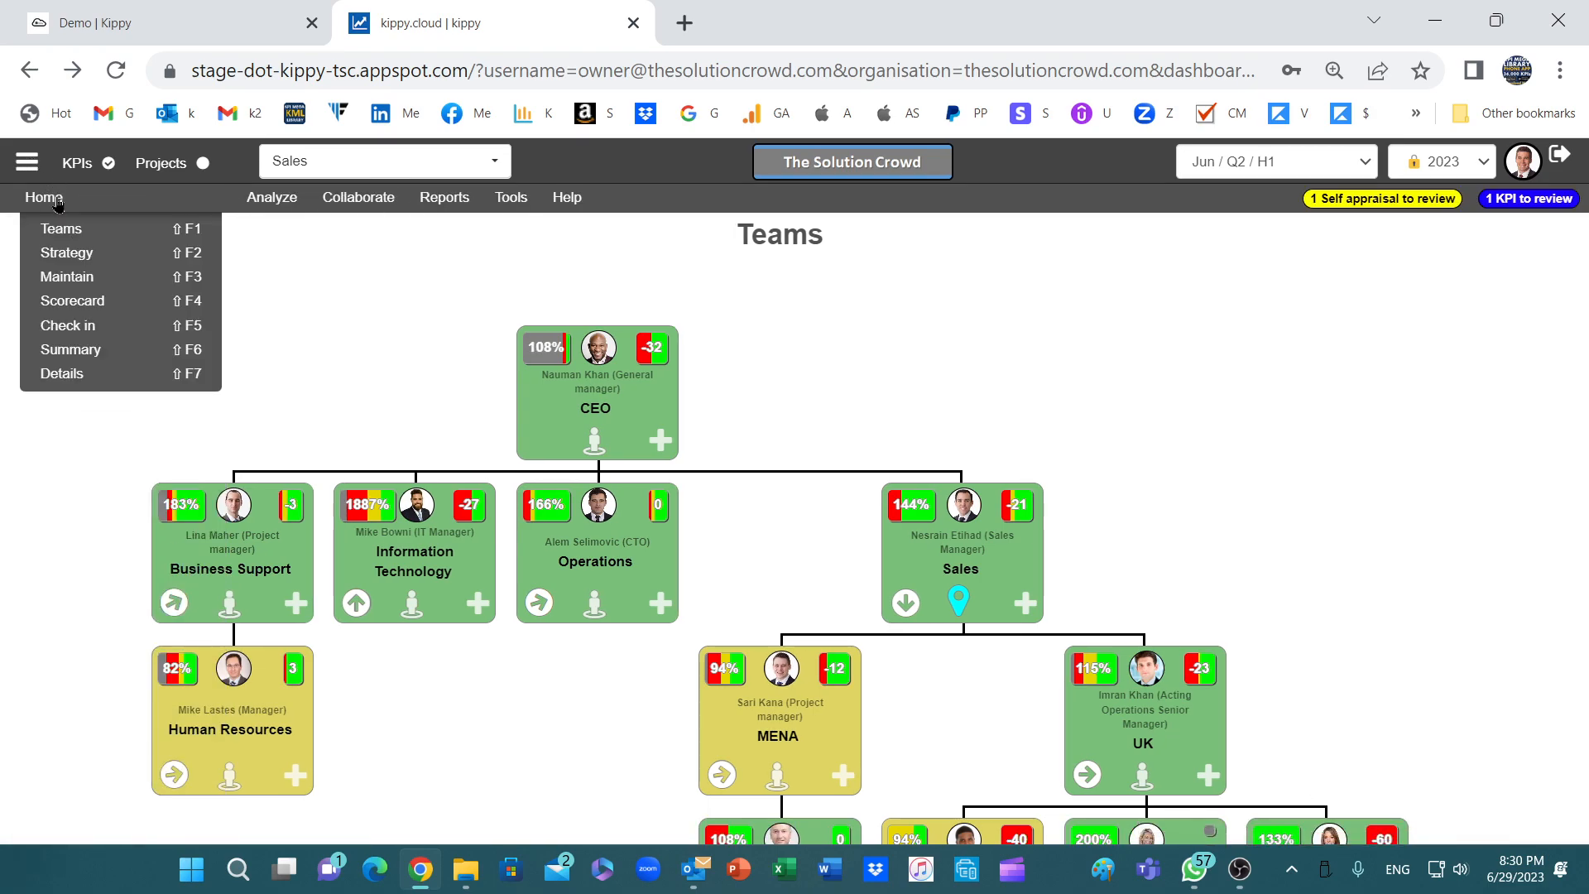
pyautogui.click(393, 283)
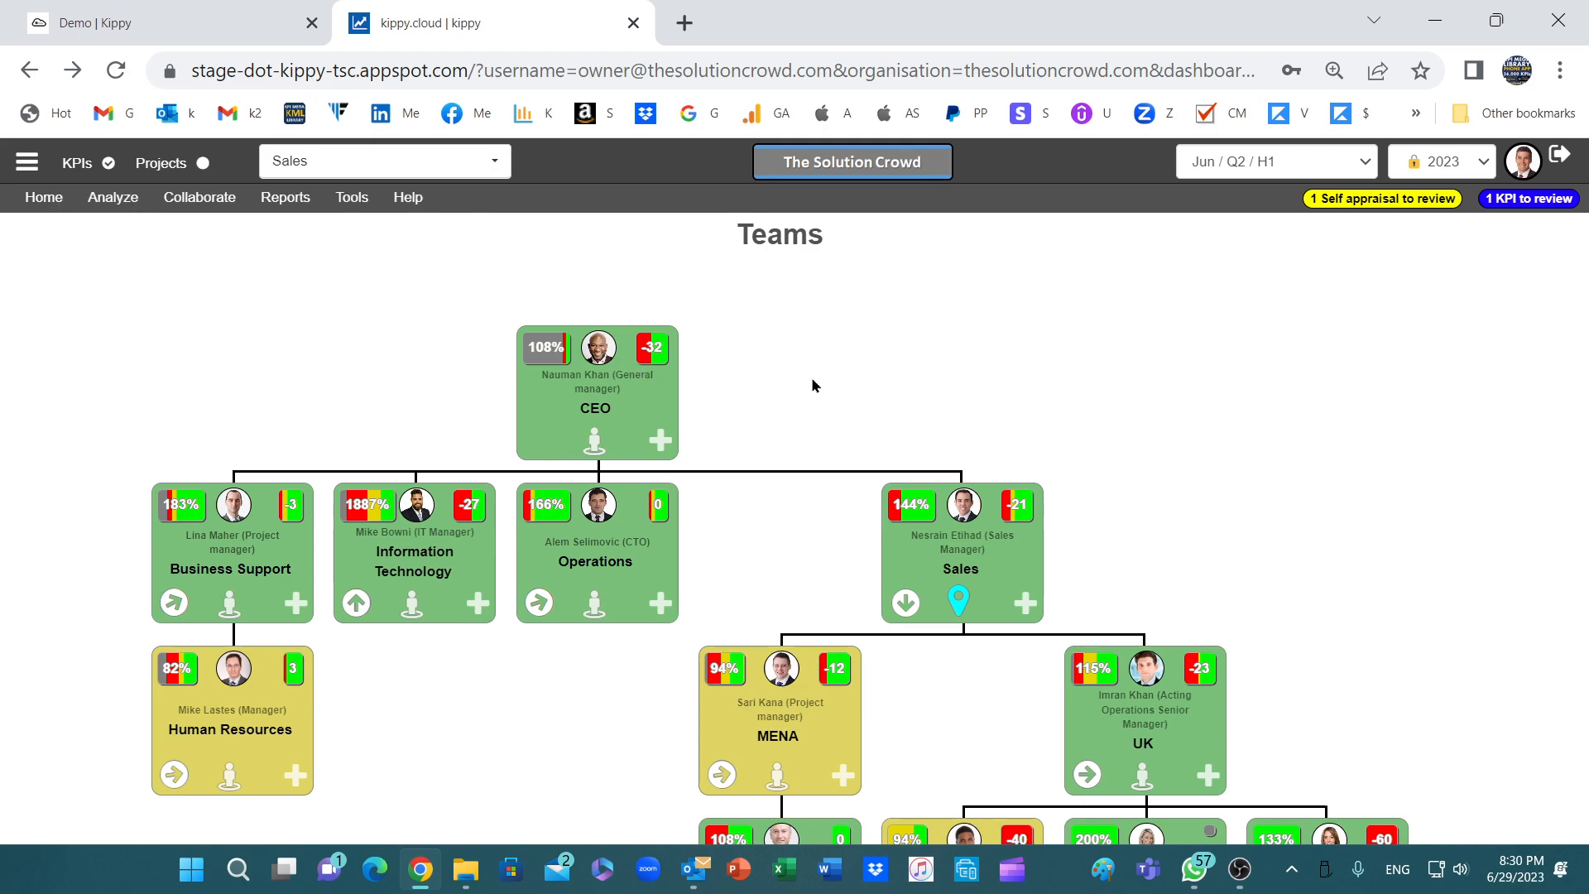
# - Examine the Teams hierarchy from the CEO card down to the lowest-level cards, including the Sales scores
pyautogui.scroll(-2, 769, 408)
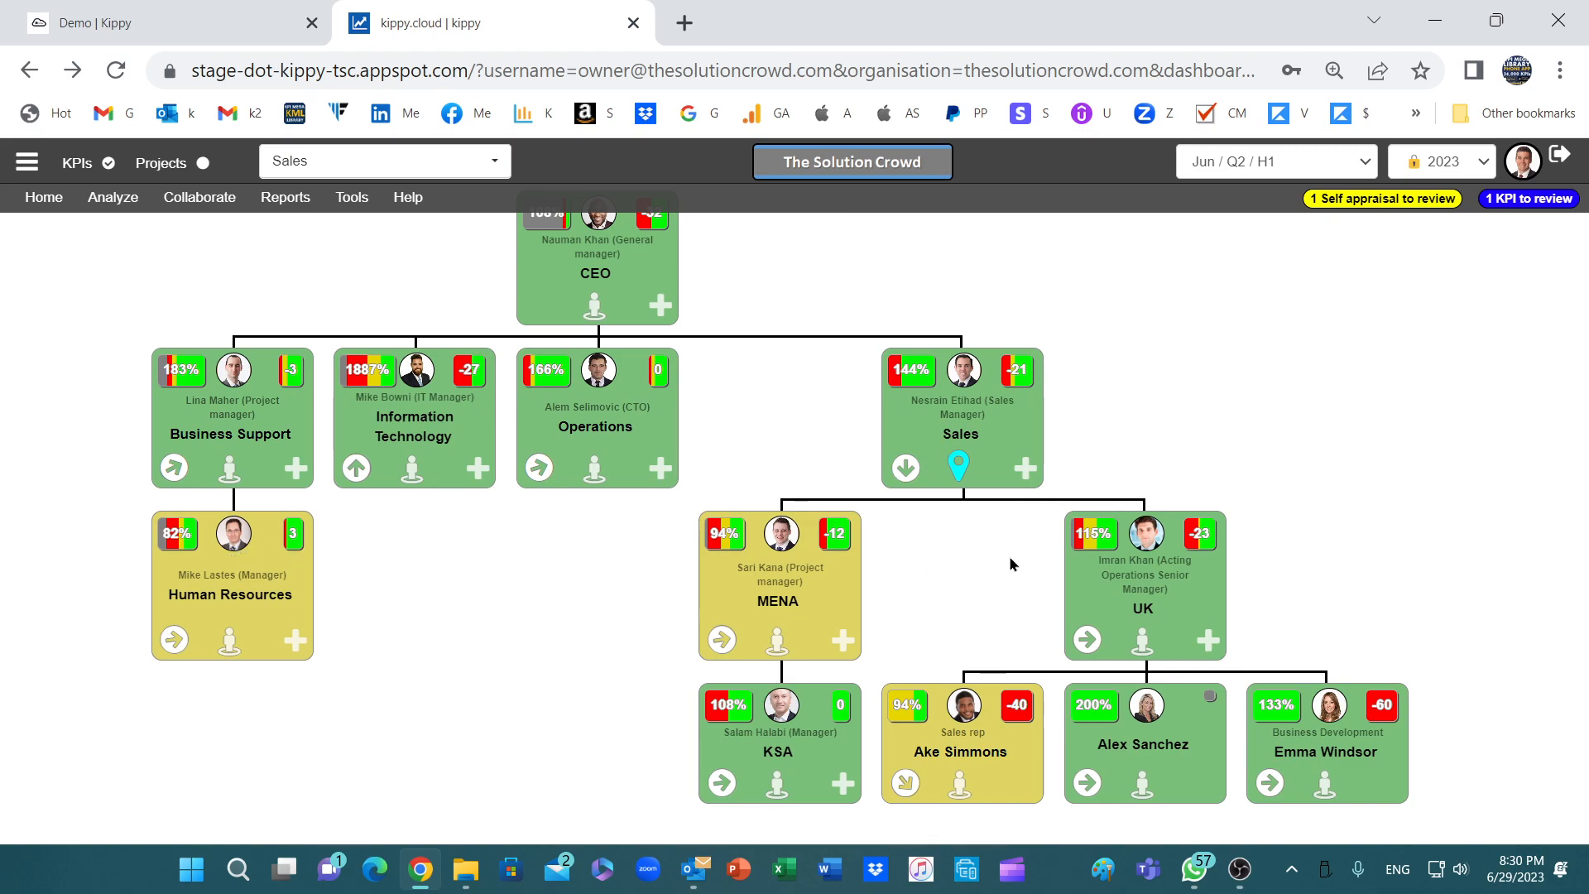
pyautogui.scroll(-1, 1016, 561)
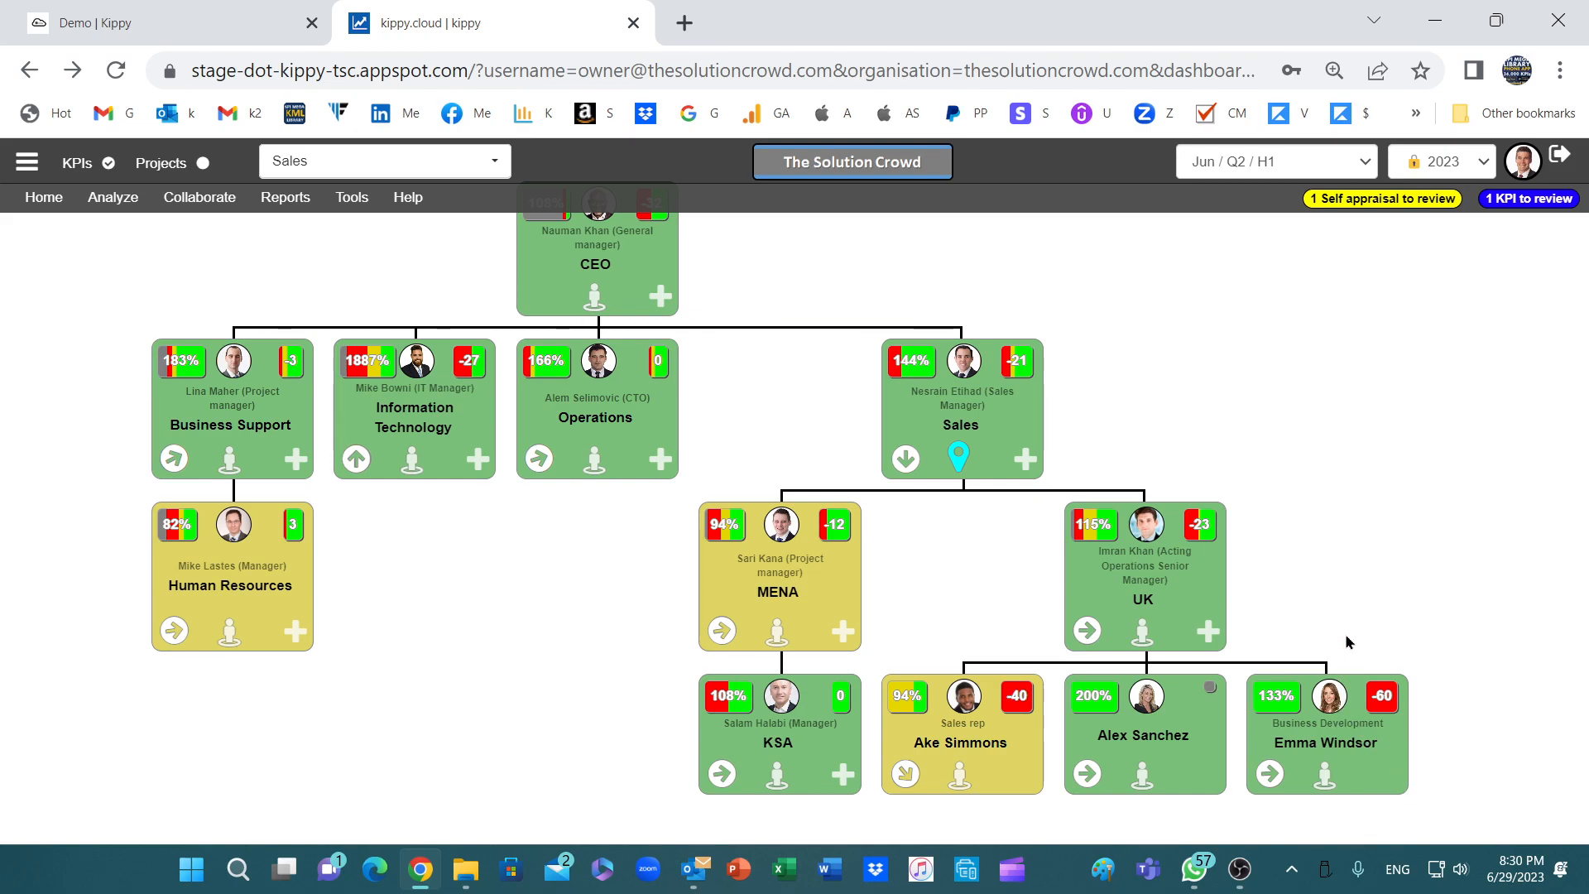
pyautogui.scroll(2, 1346, 641)
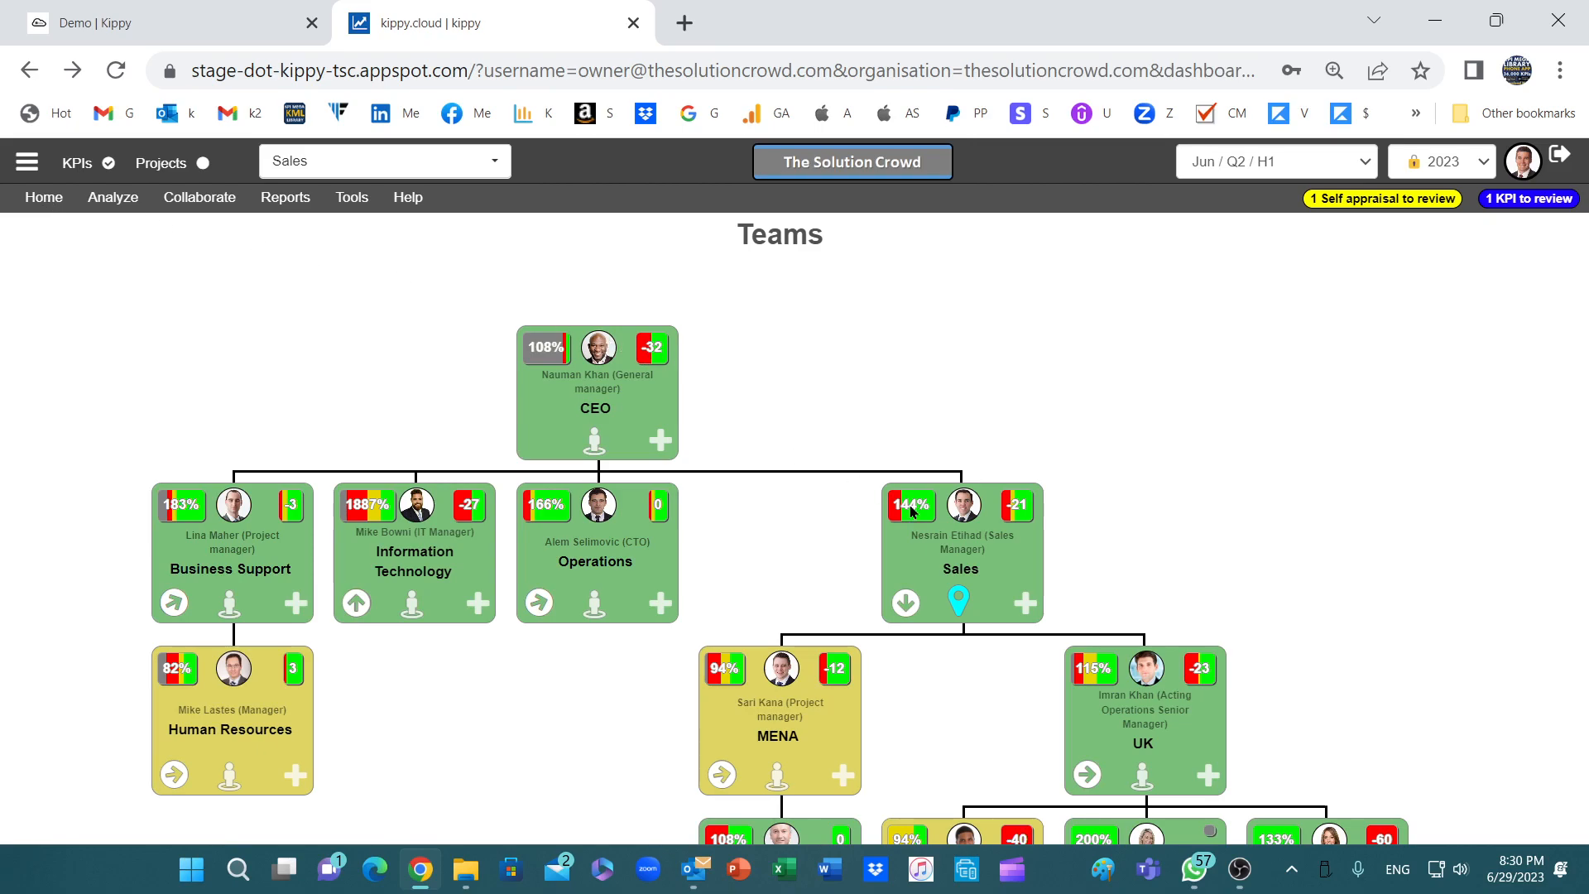
pyautogui.moveTo(935, 527)
# - Open the Strategy page for Sales and view the team's vision, mission and values form without saving
pyautogui.click(35, 200)
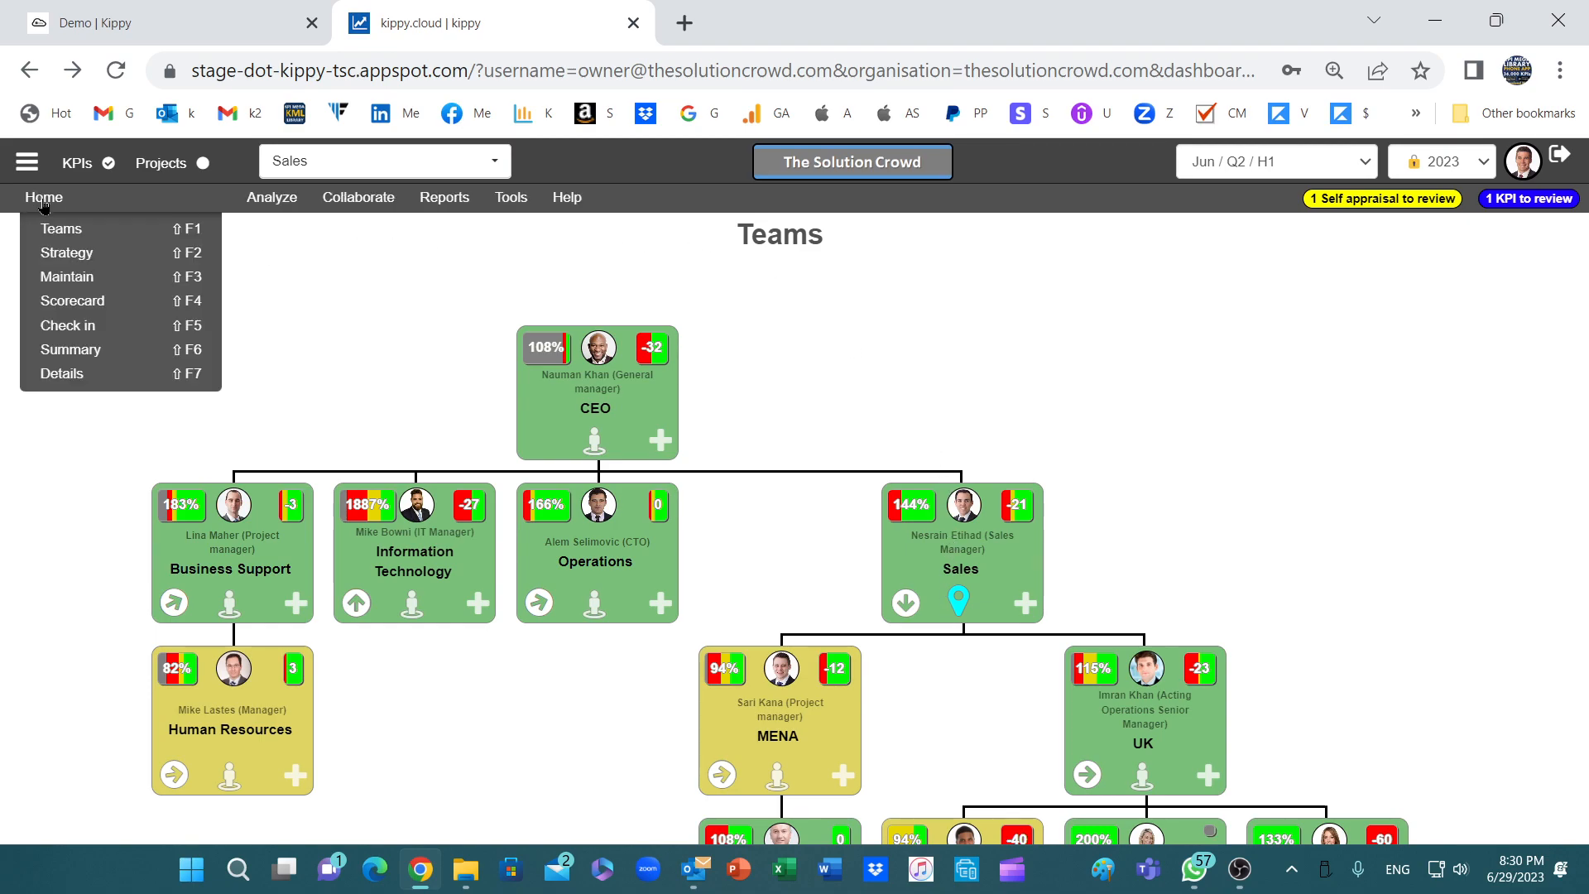
pyautogui.click(67, 253)
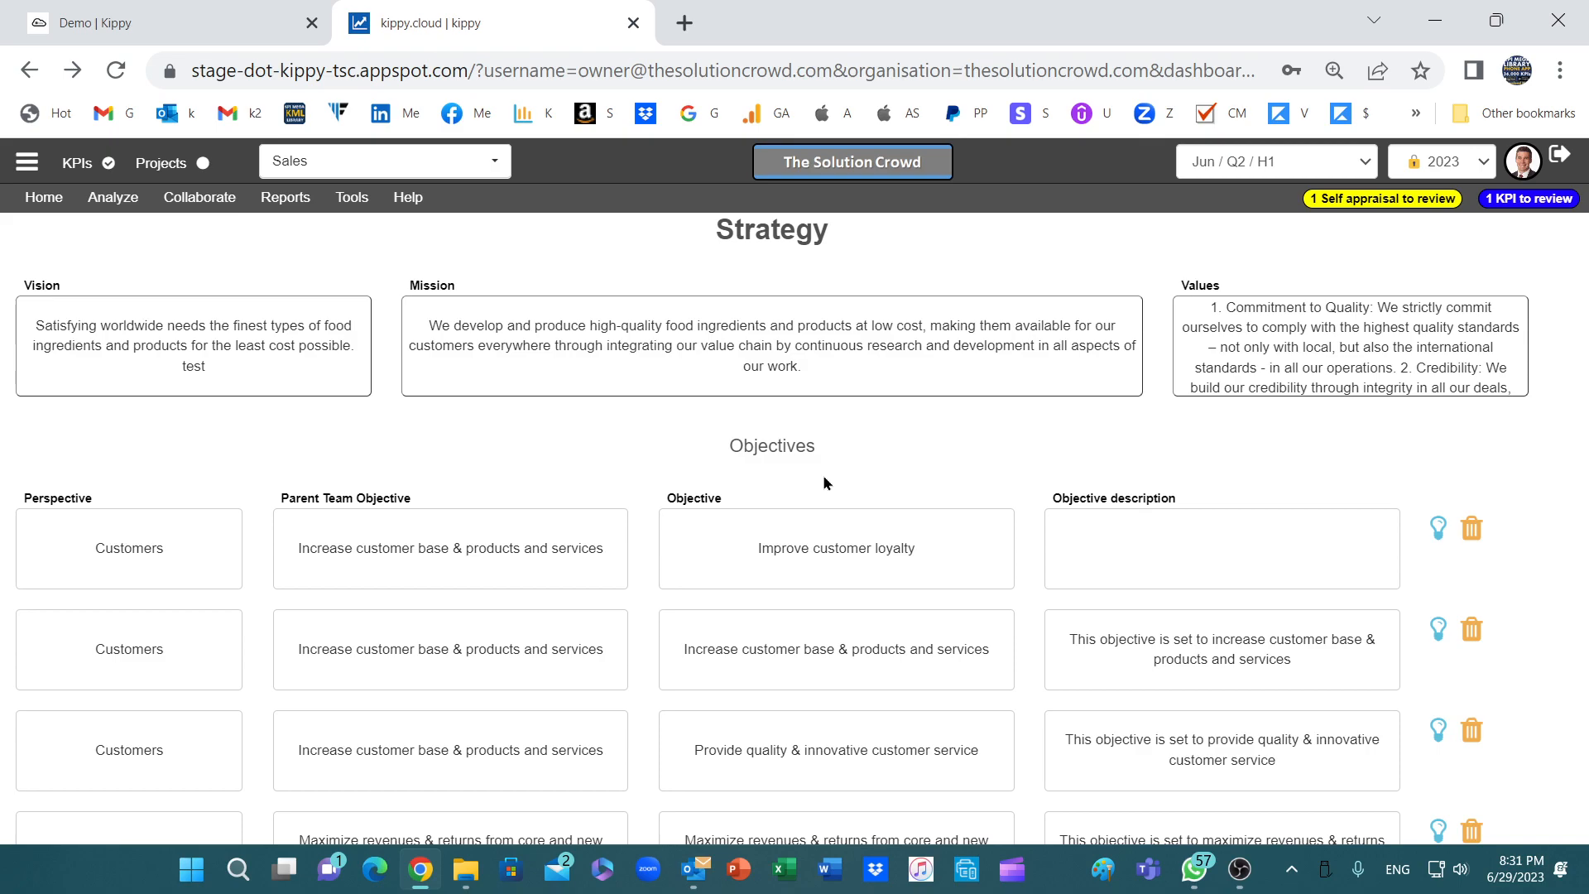
pyautogui.click(933, 337)
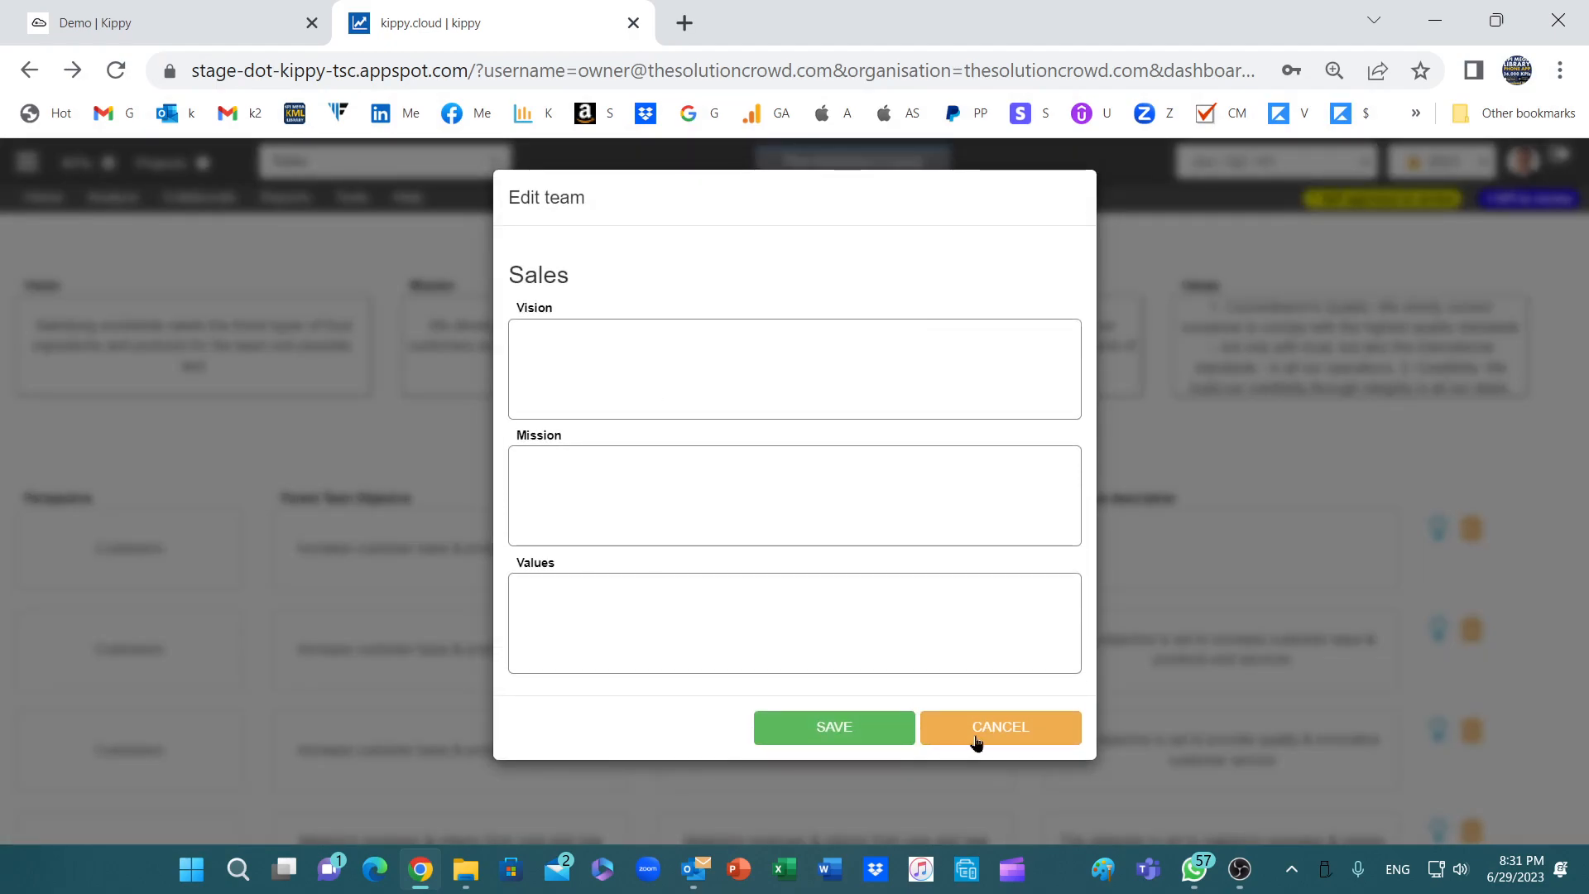
pyautogui.click(1005, 730)
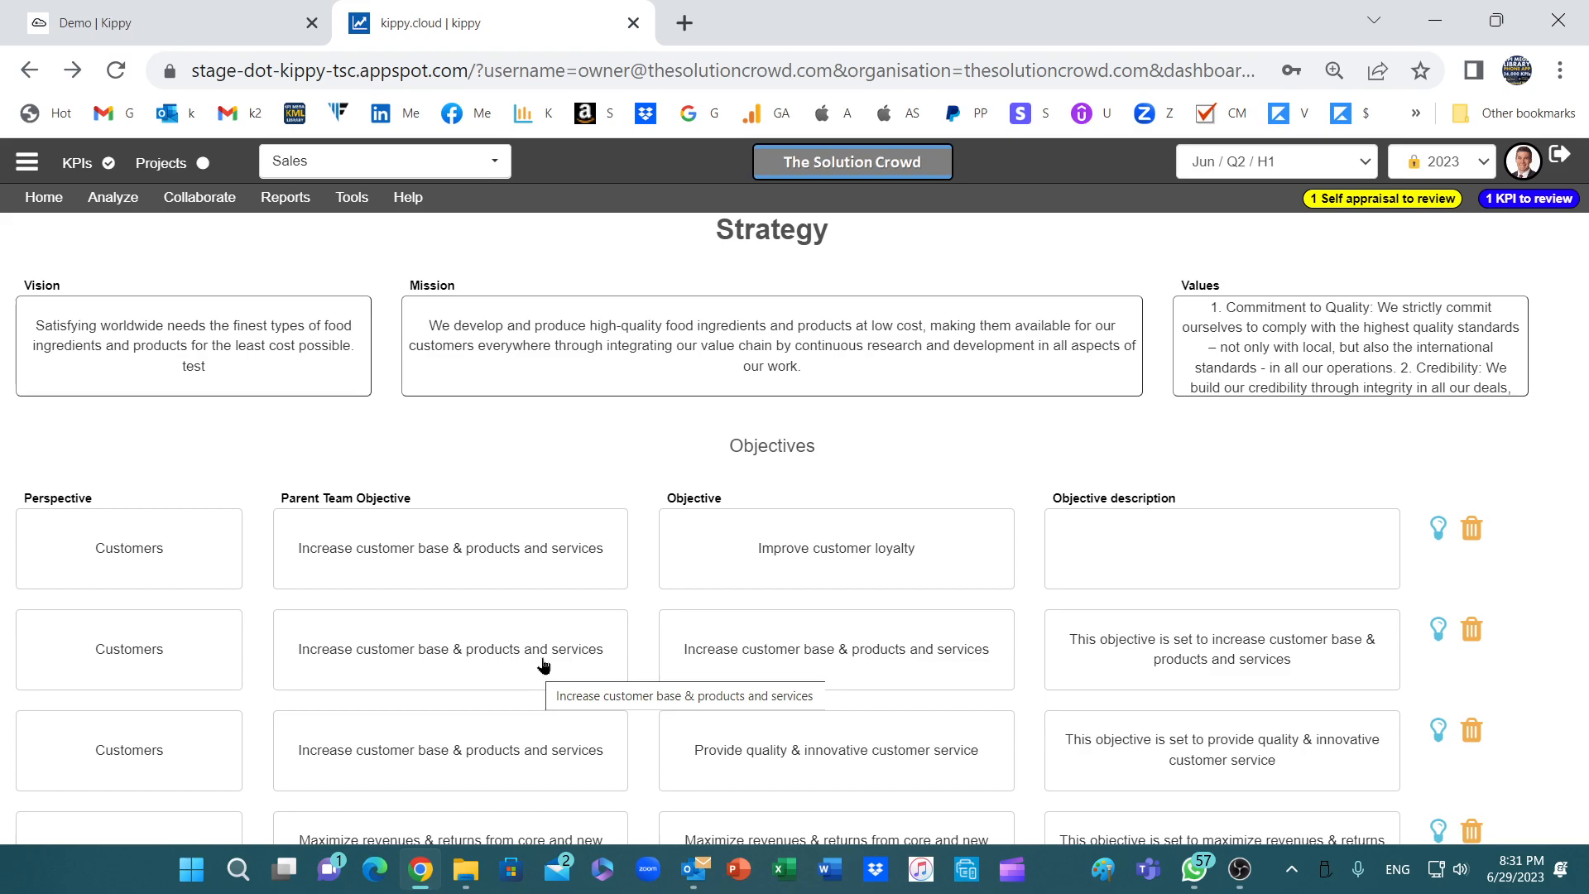
# - Request KPI suggestions for the Sales team's People objective "Attract & retain & develop capable talent"
pyautogui.scroll(-5, 1150, 617)
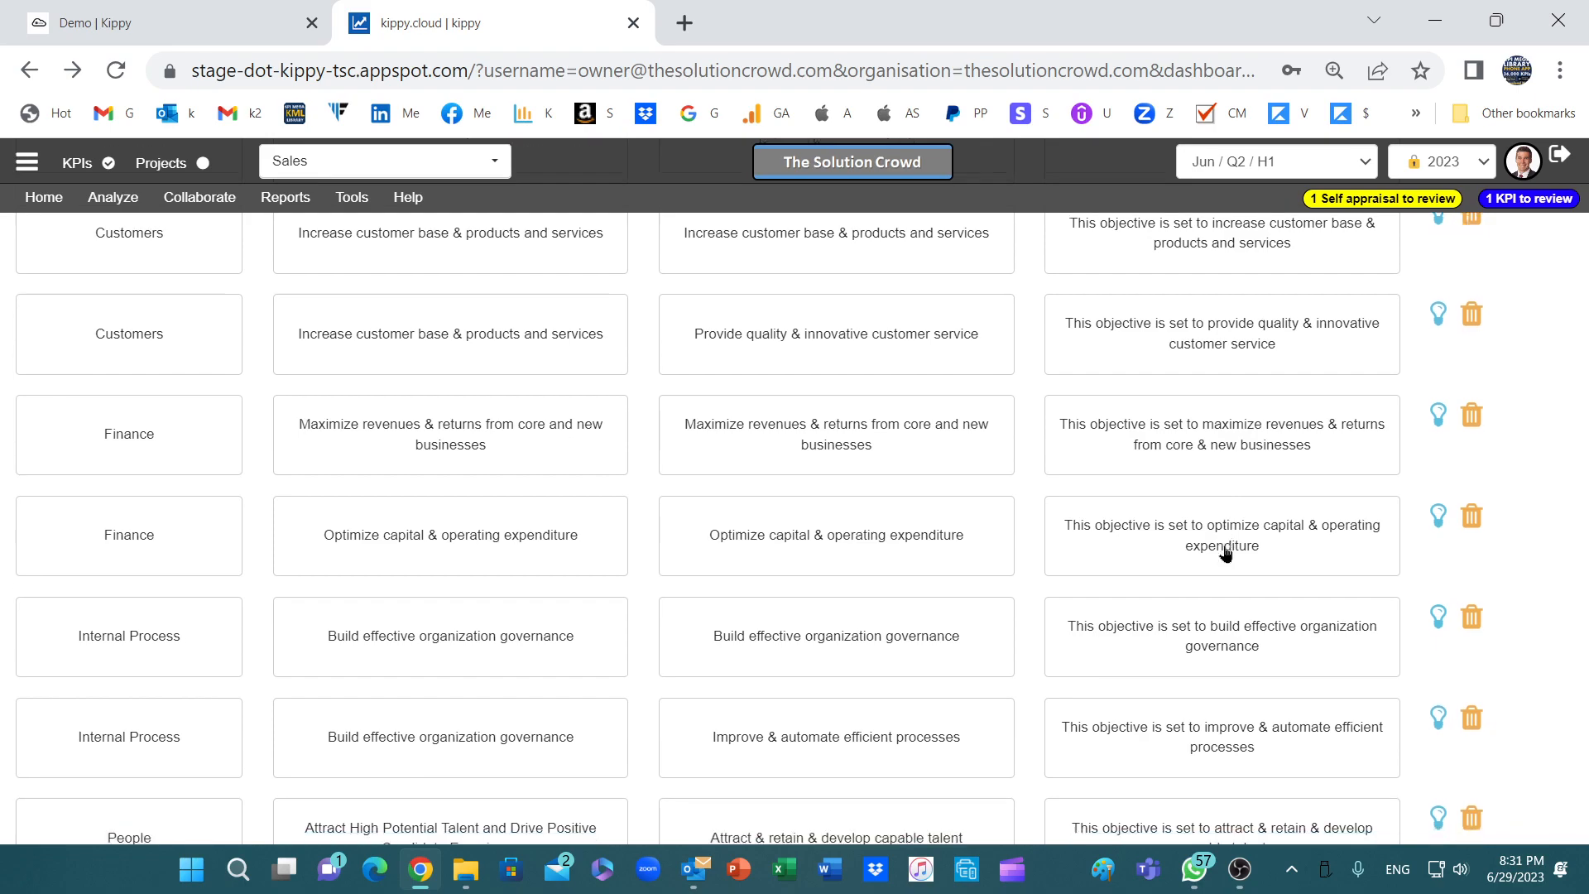
pyautogui.scroll(-3, 1227, 546)
pyautogui.scroll(3, 1240, 682)
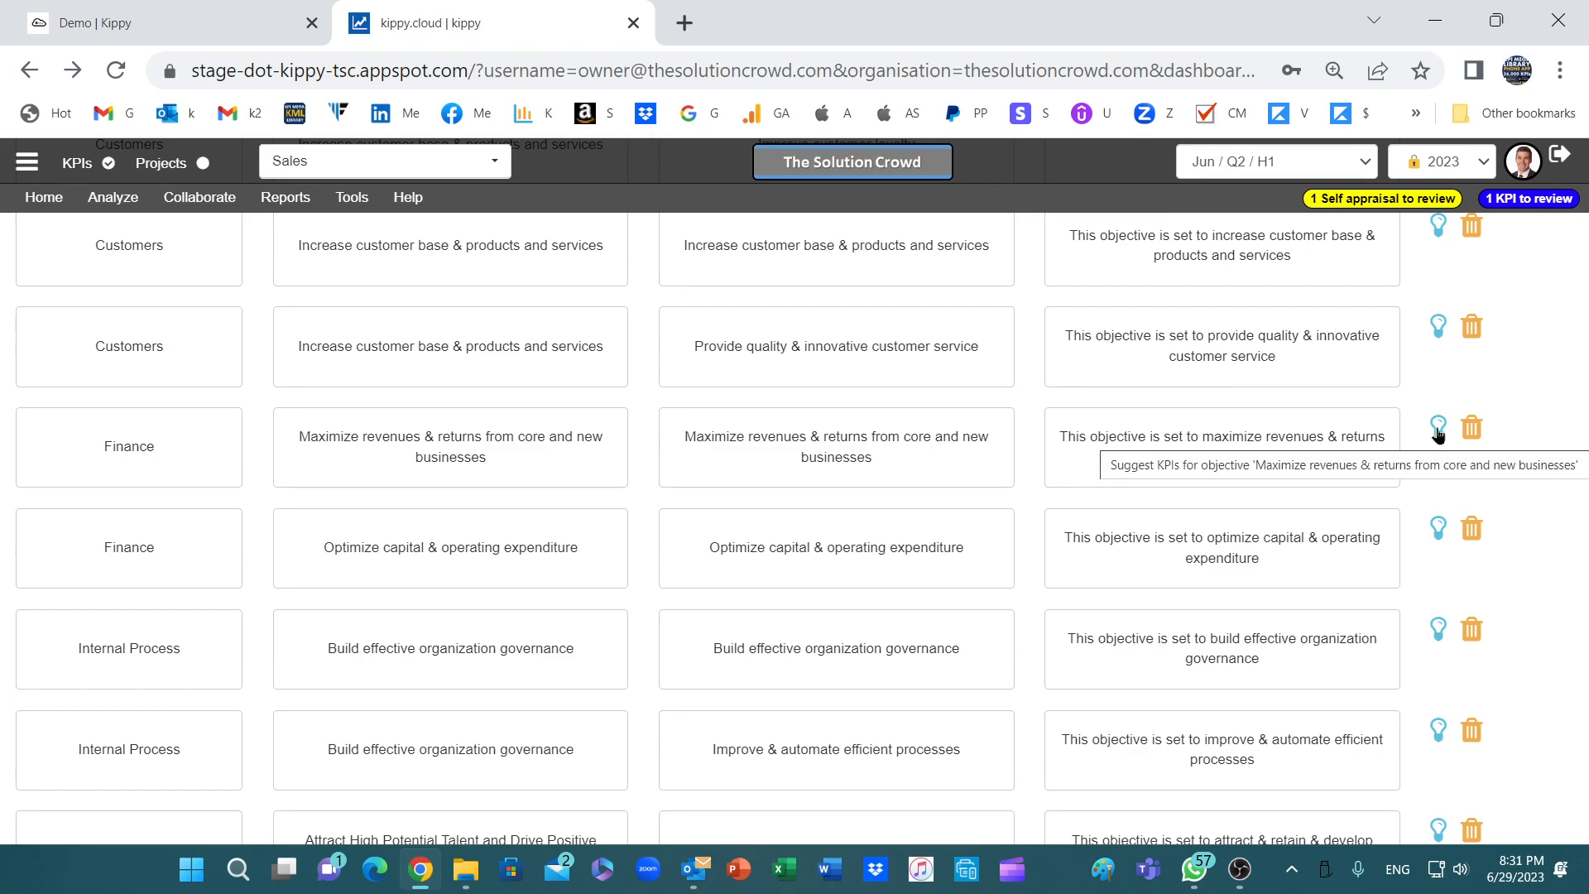
pyautogui.scroll(2, 1438, 432)
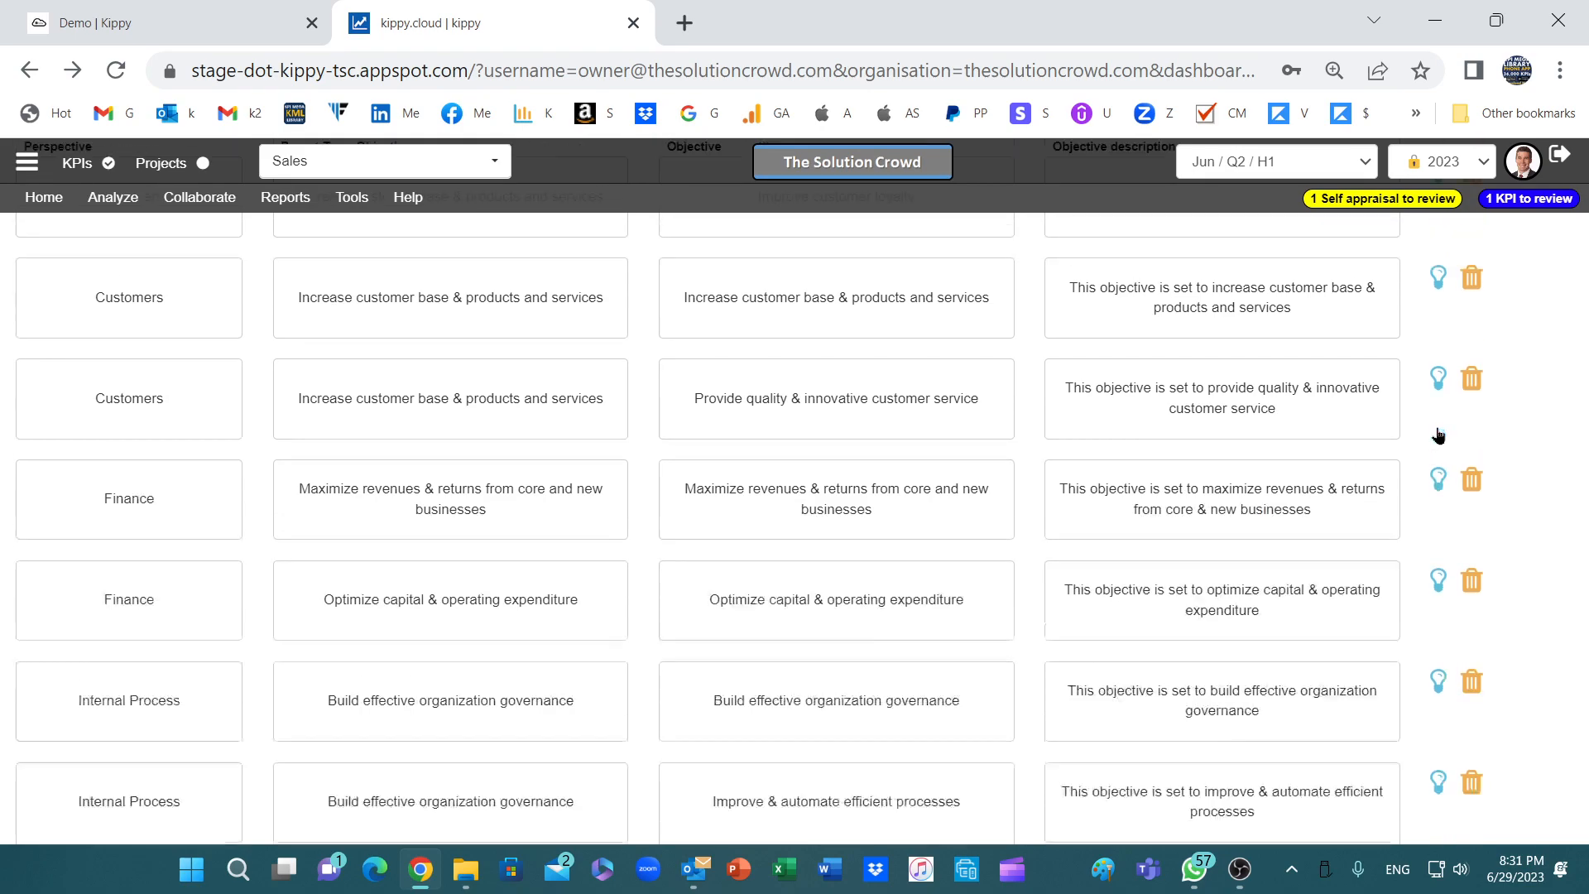
pyautogui.scroll(-5, 1238, 652)
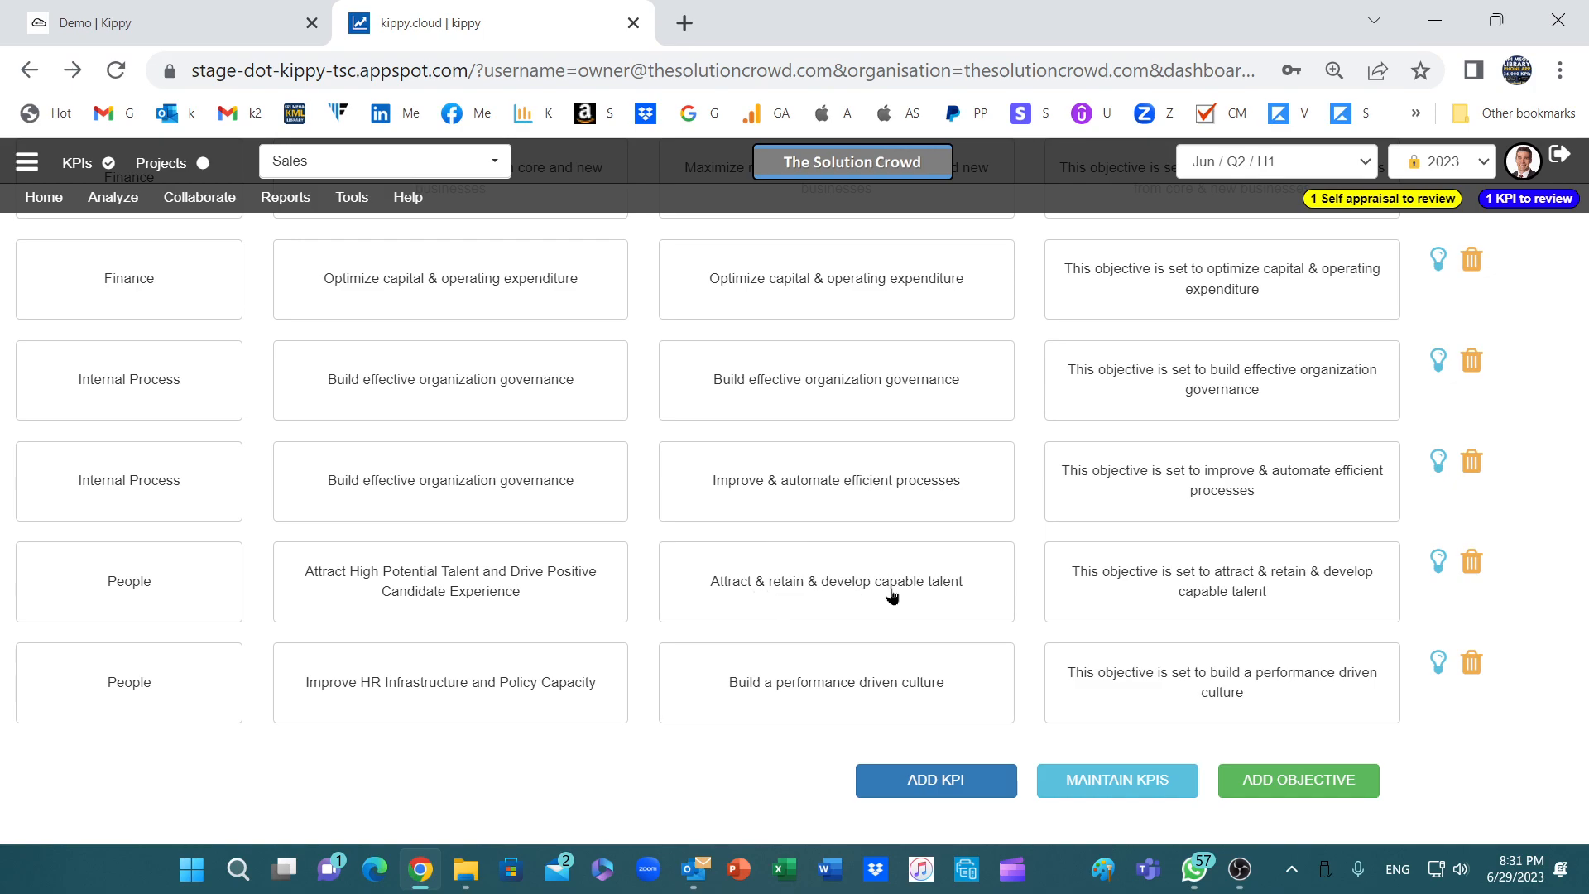
pyautogui.click(1438, 561)
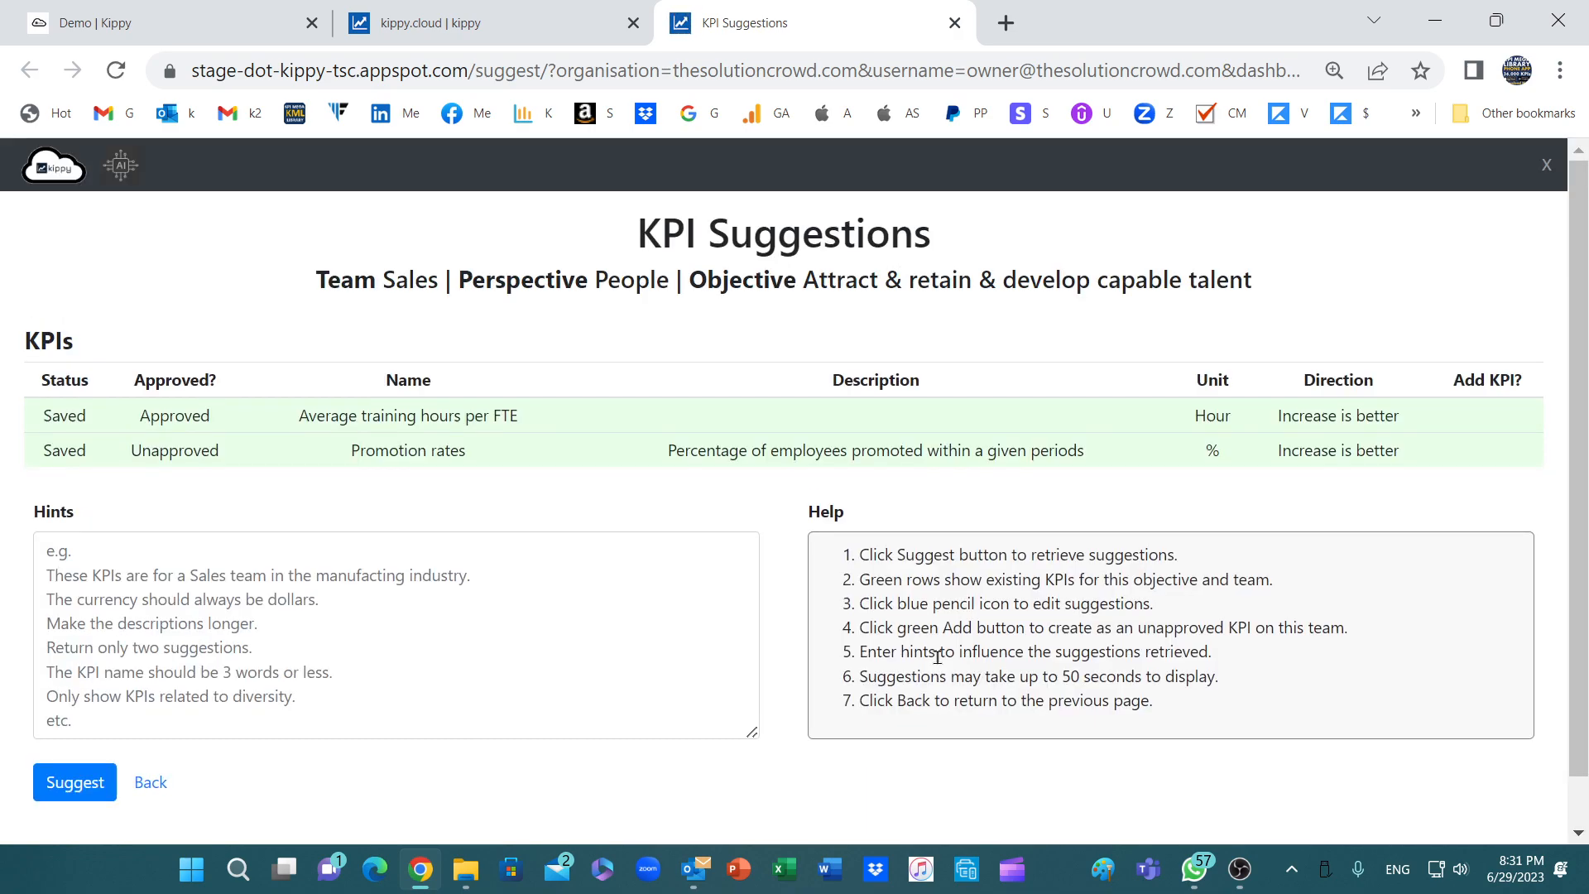
pyautogui.click(75, 782)
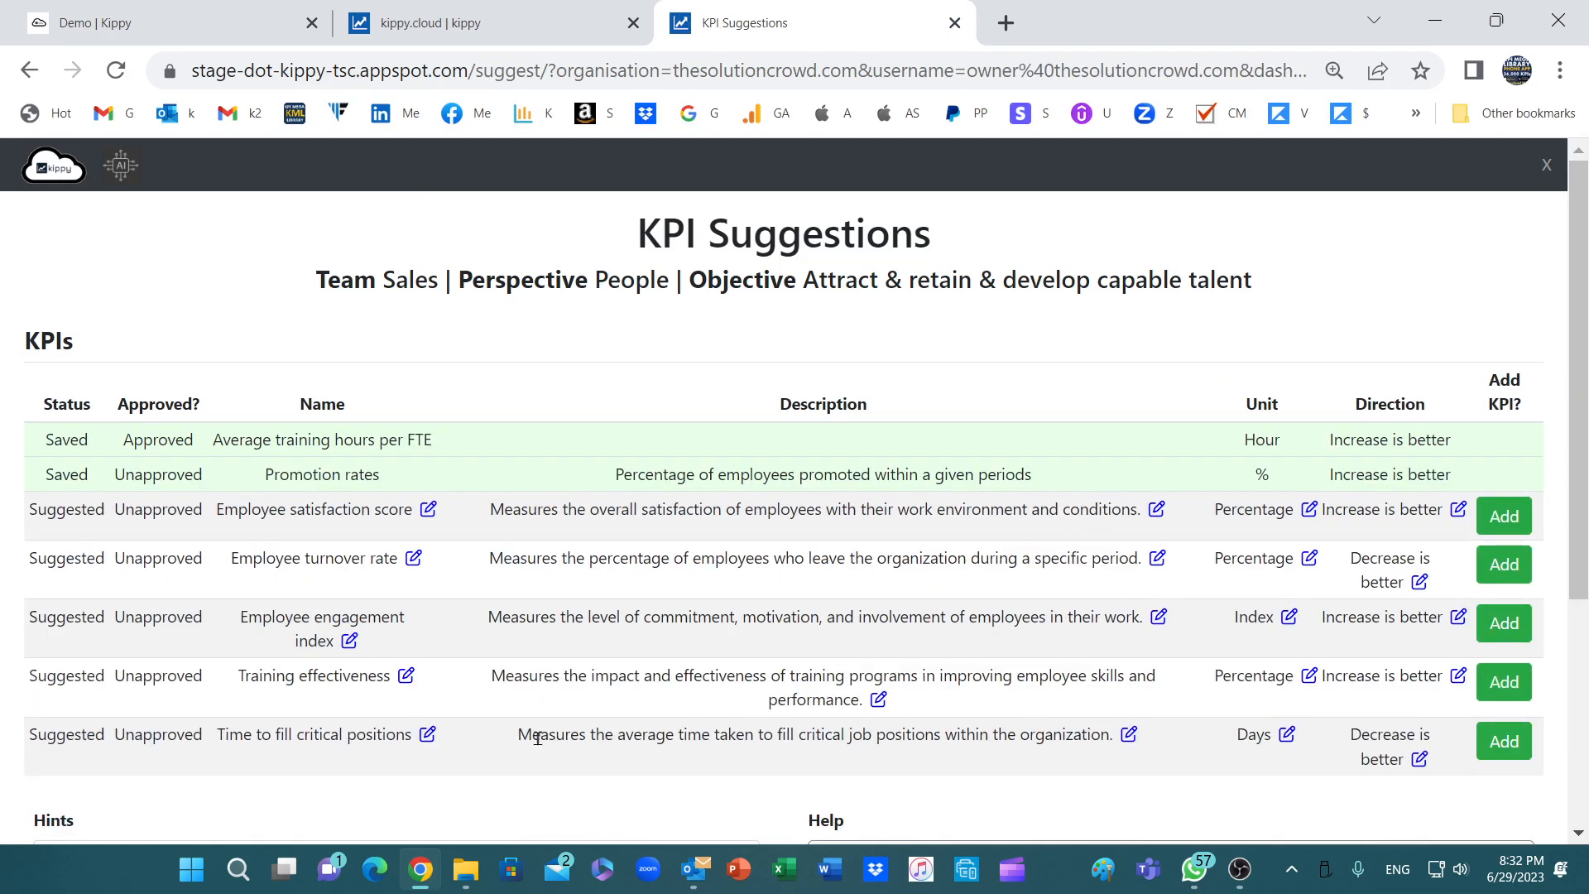
# - Rename the suggested KPI "Employee turnover rate" to "Employee turnover rates"
pyautogui.scroll(-2, 876, 661)
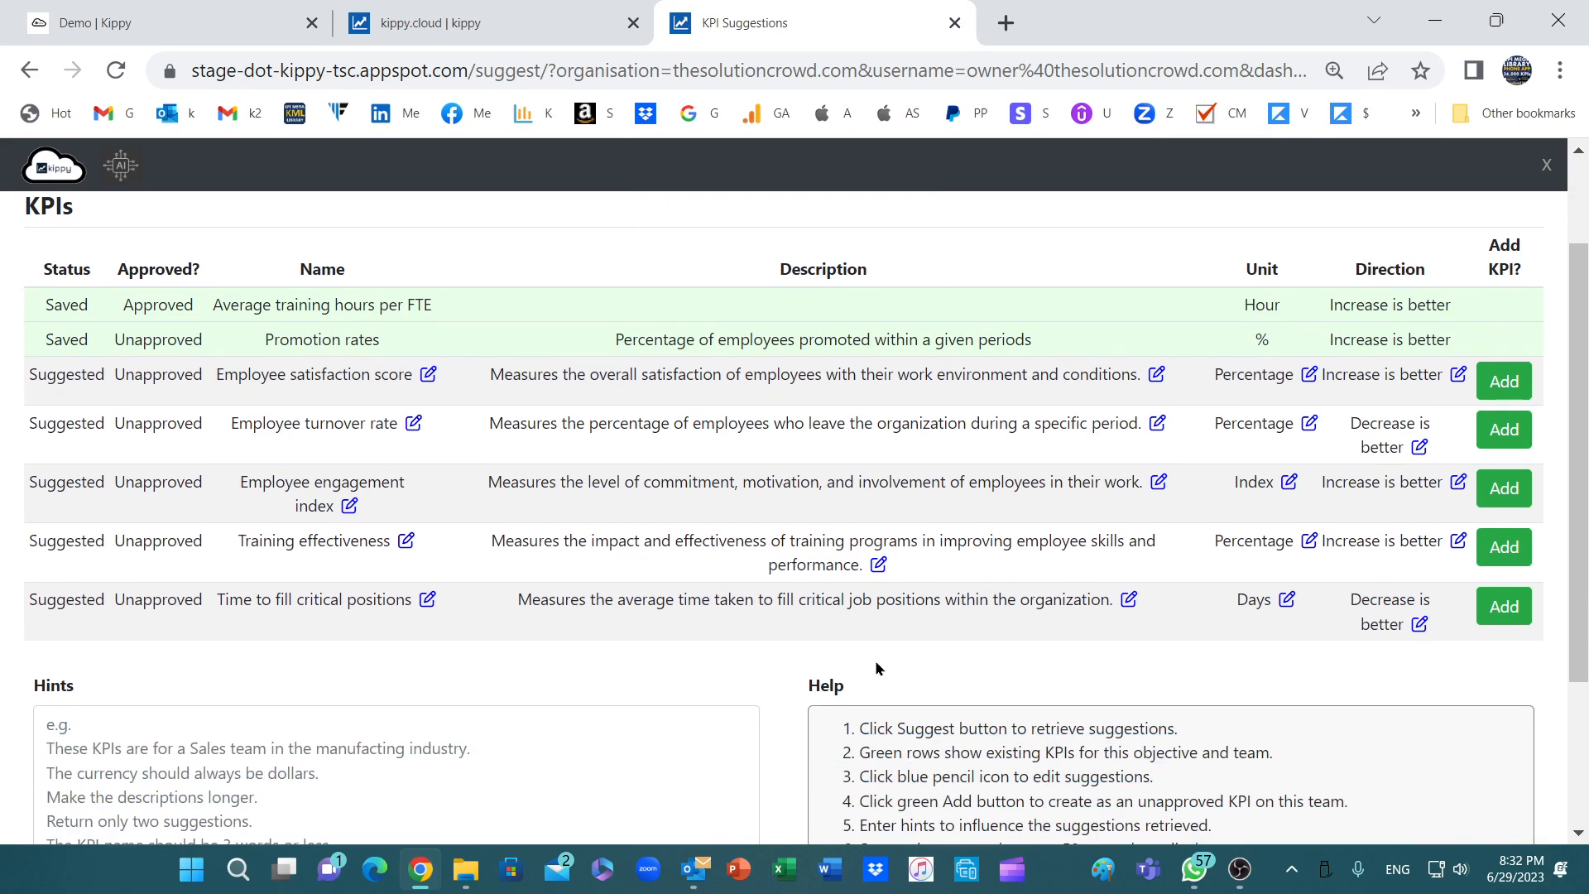
pyautogui.scroll(-2, 875, 665)
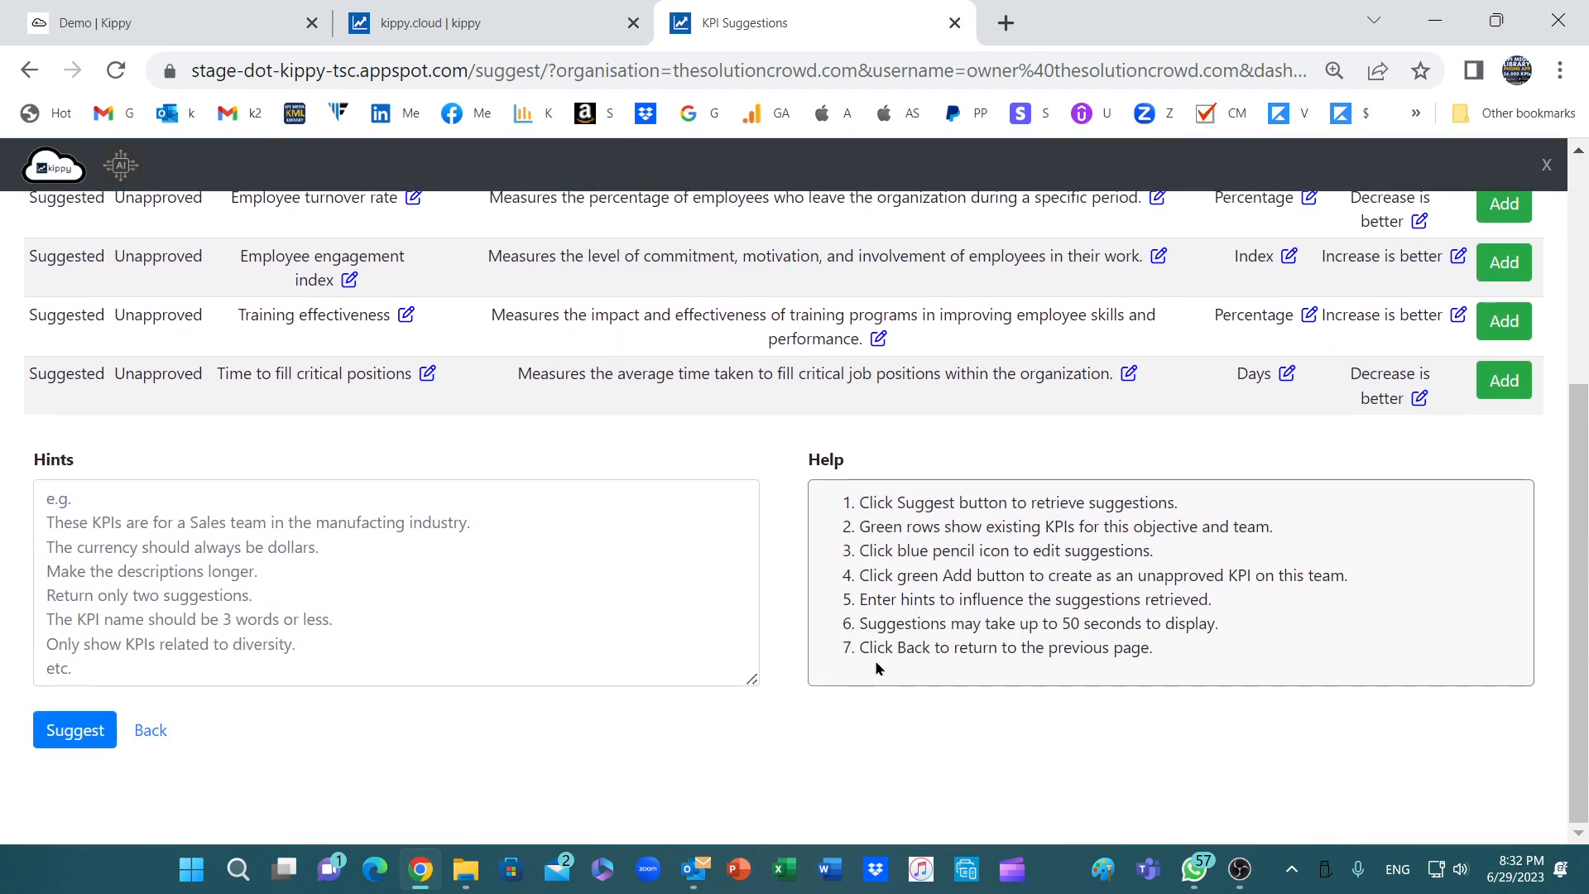
pyautogui.scroll(3, 877, 667)
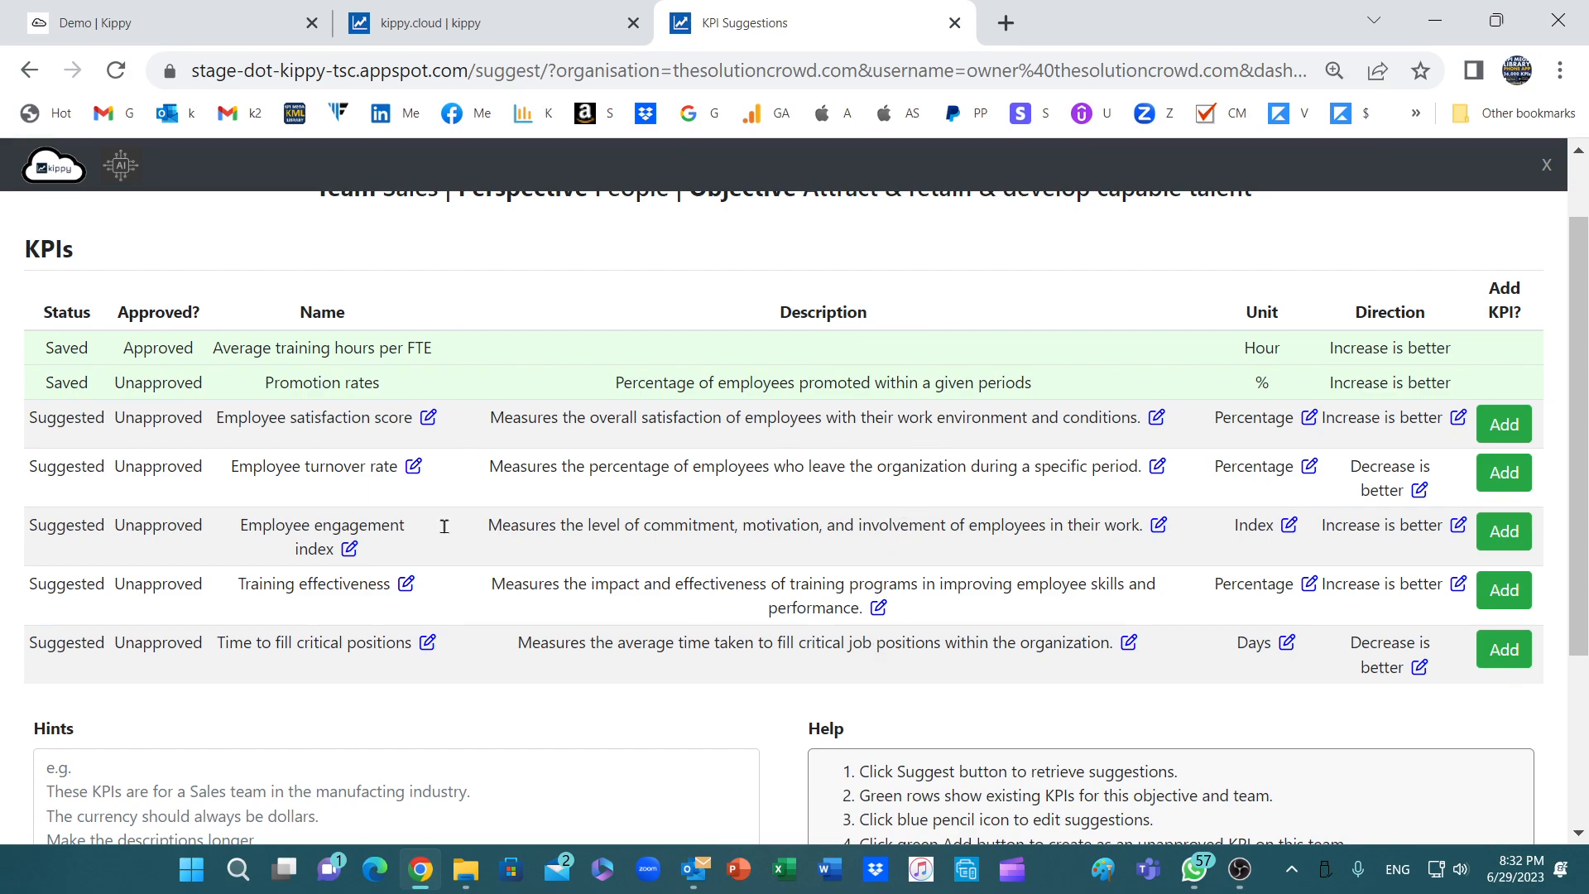
pyautogui.click(413, 473)
pyautogui.write('s')
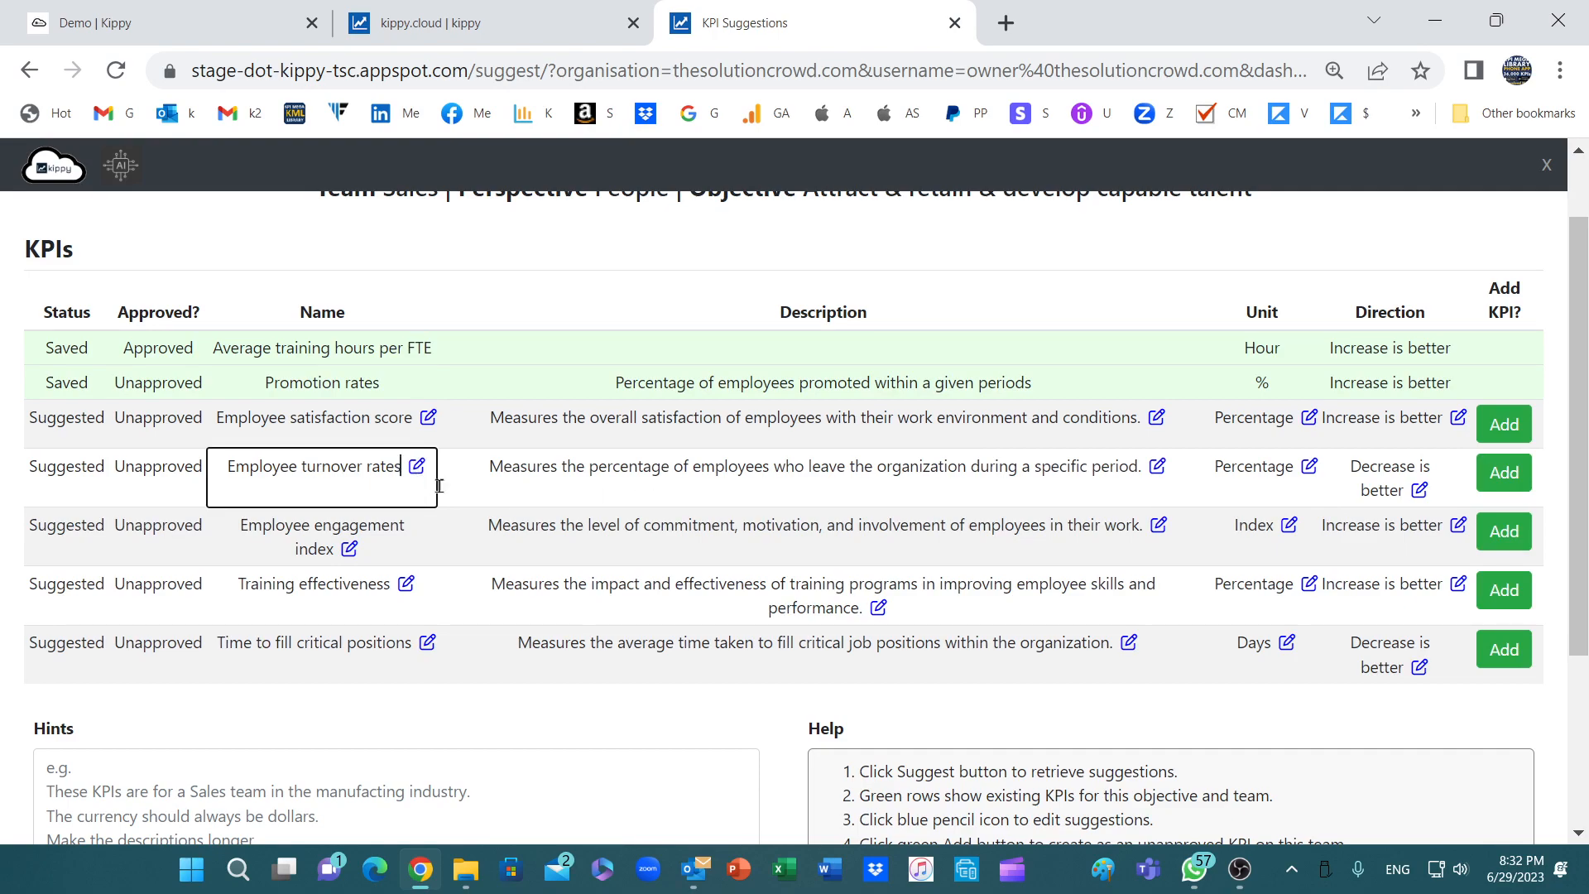
# - Set the unit of the Employee turnover rates suggestion to % and add it as a KPI for the team
pyautogui.click(807, 480)
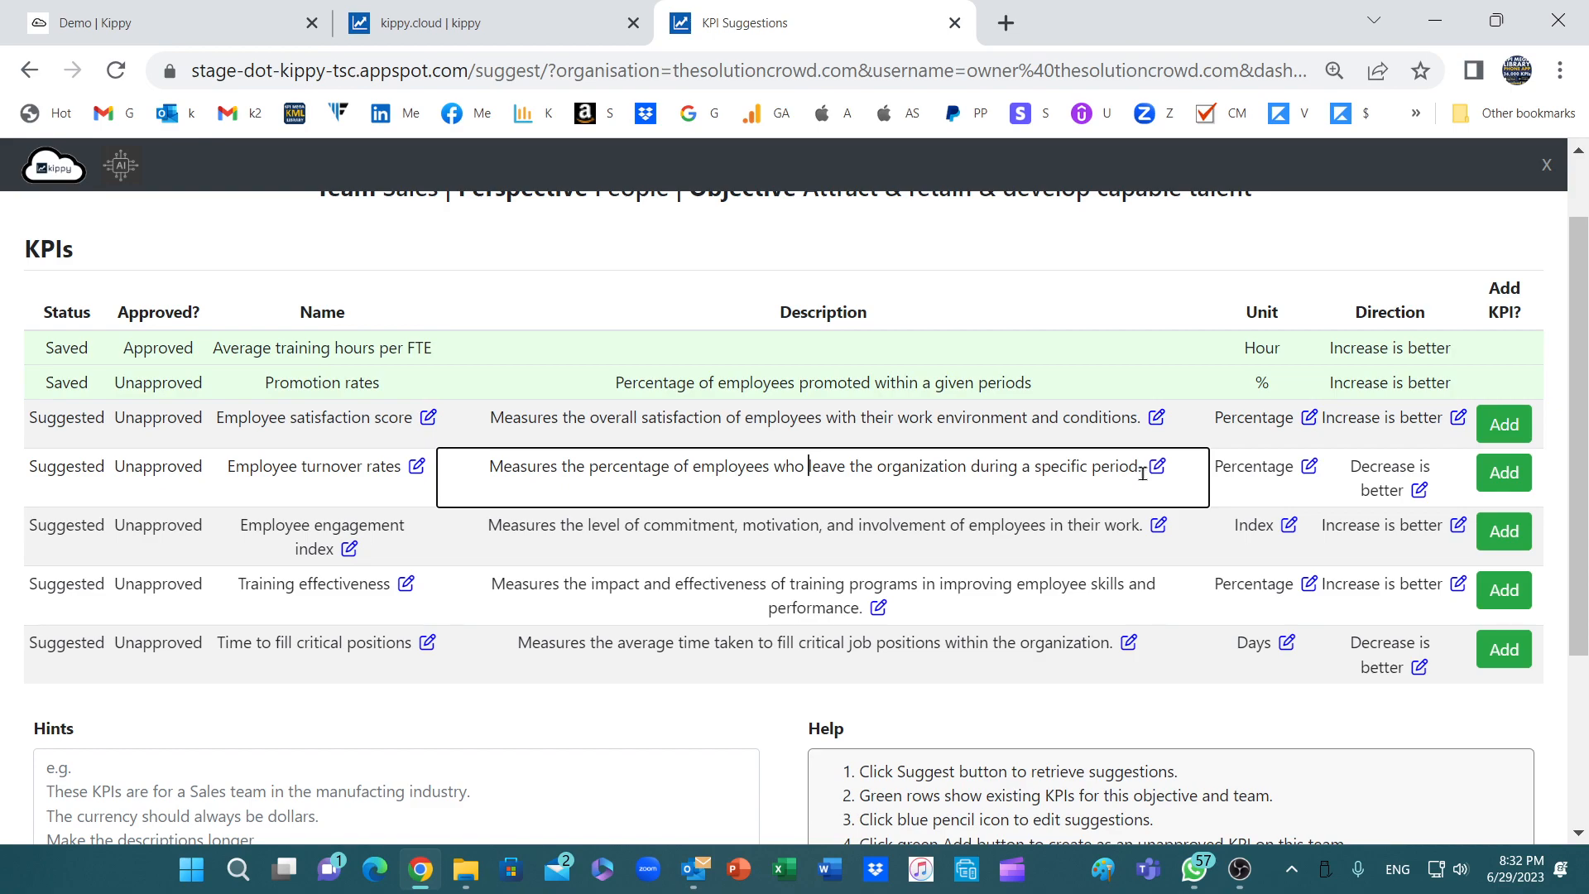
pyautogui.click(1261, 468)
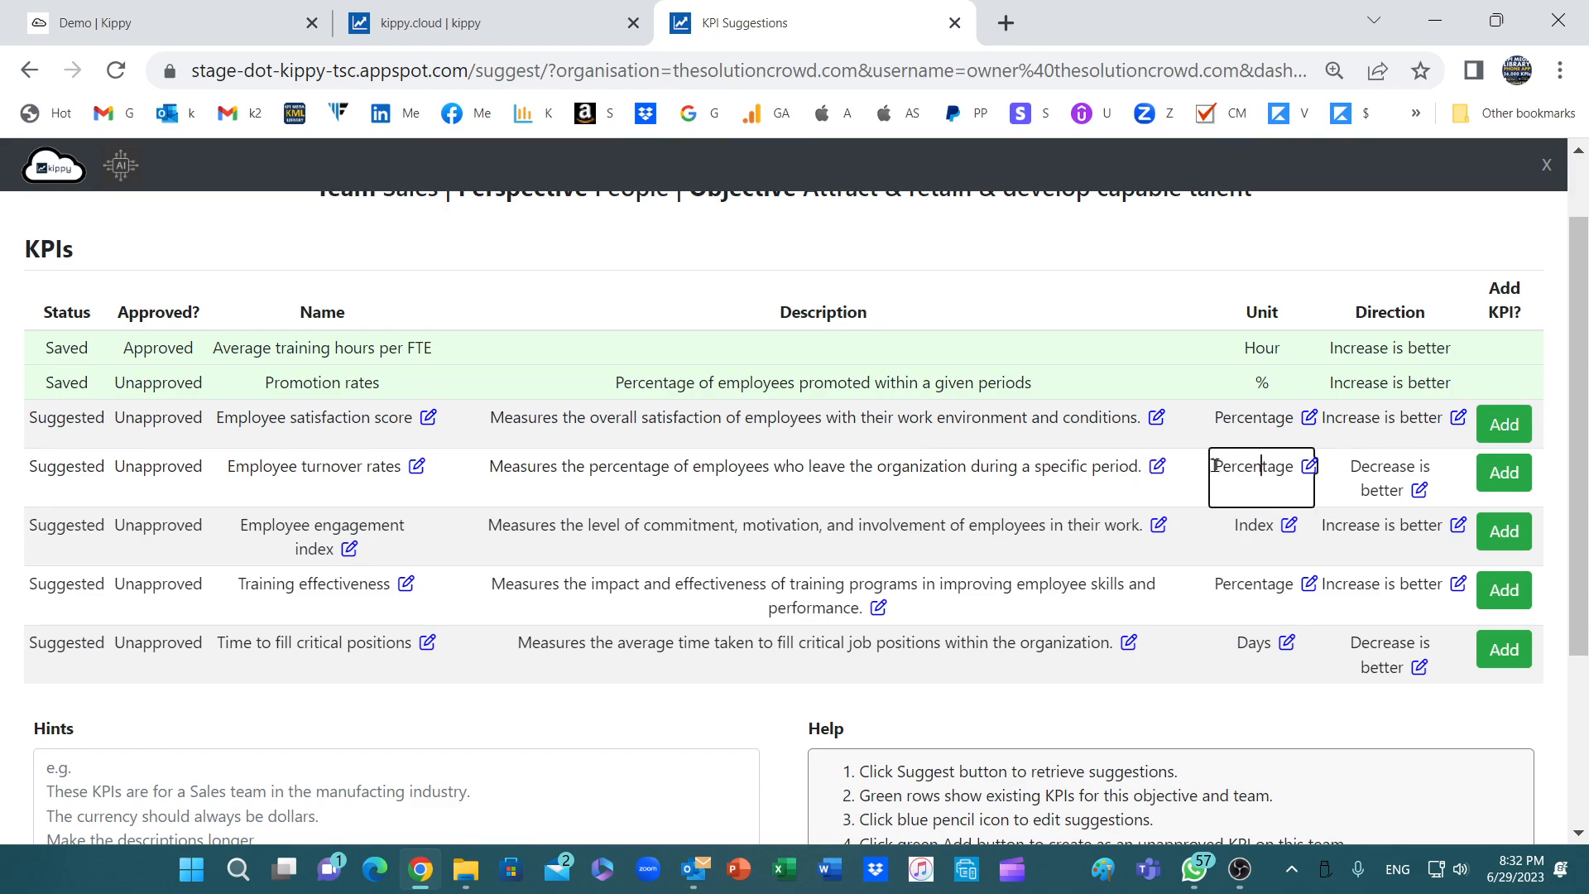
pyautogui.moveTo(1213, 466); pyautogui.dragTo(1334, 471)
pyautogui.write('%')
pyautogui.click(1379, 468)
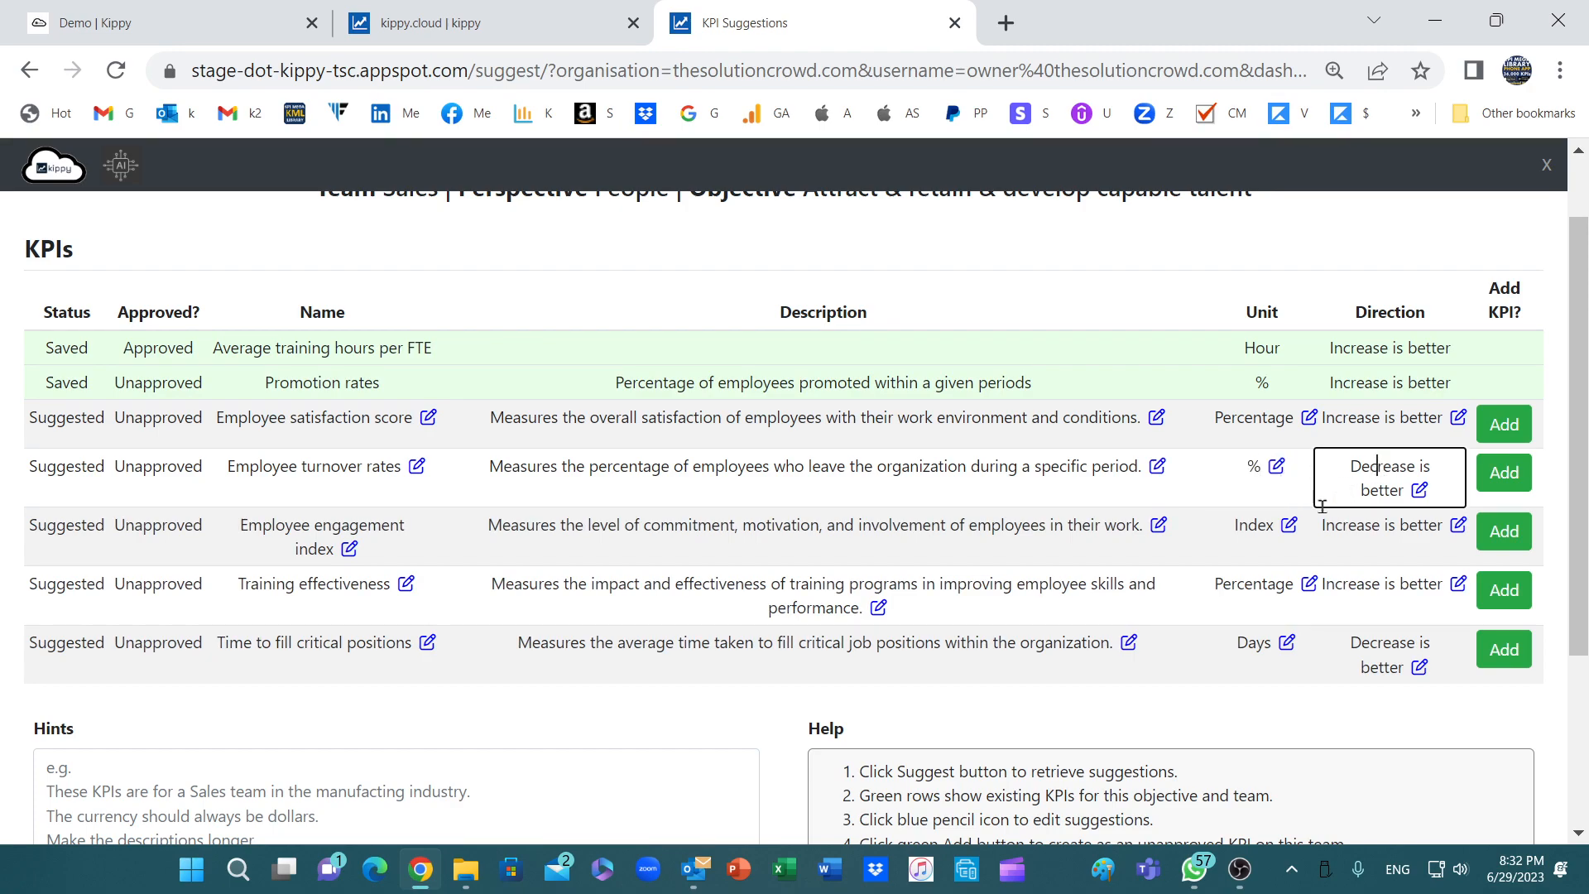
pyautogui.click(1503, 473)
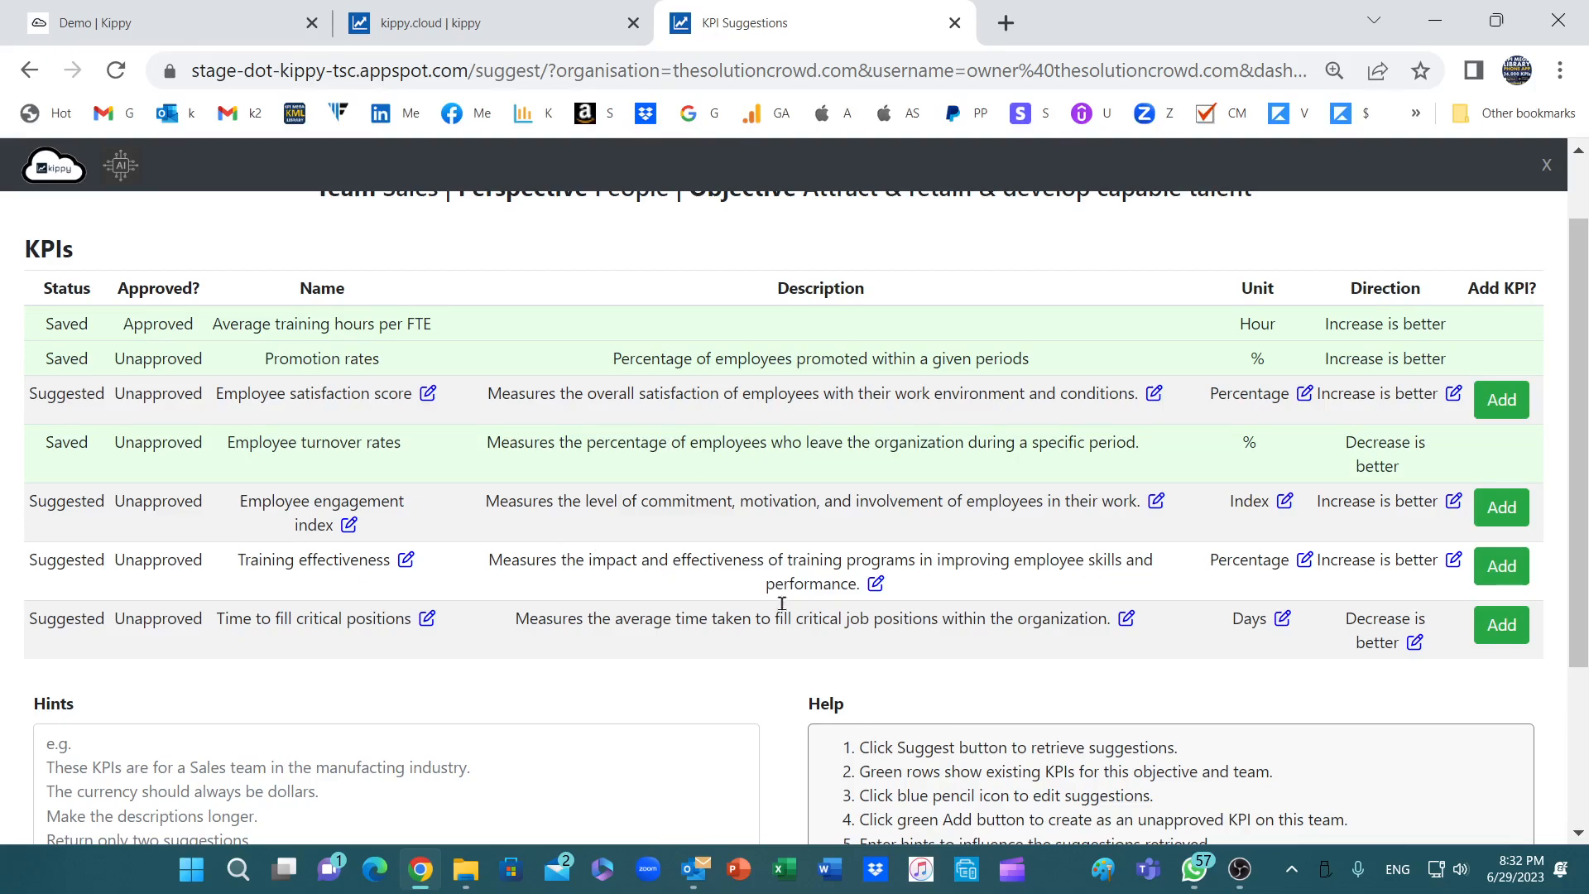
# - Return to the Sales strategy in the kippy.cloud tab, look over its objectives and open the KPI Maintain page
pyautogui.scroll(1, 778, 596)
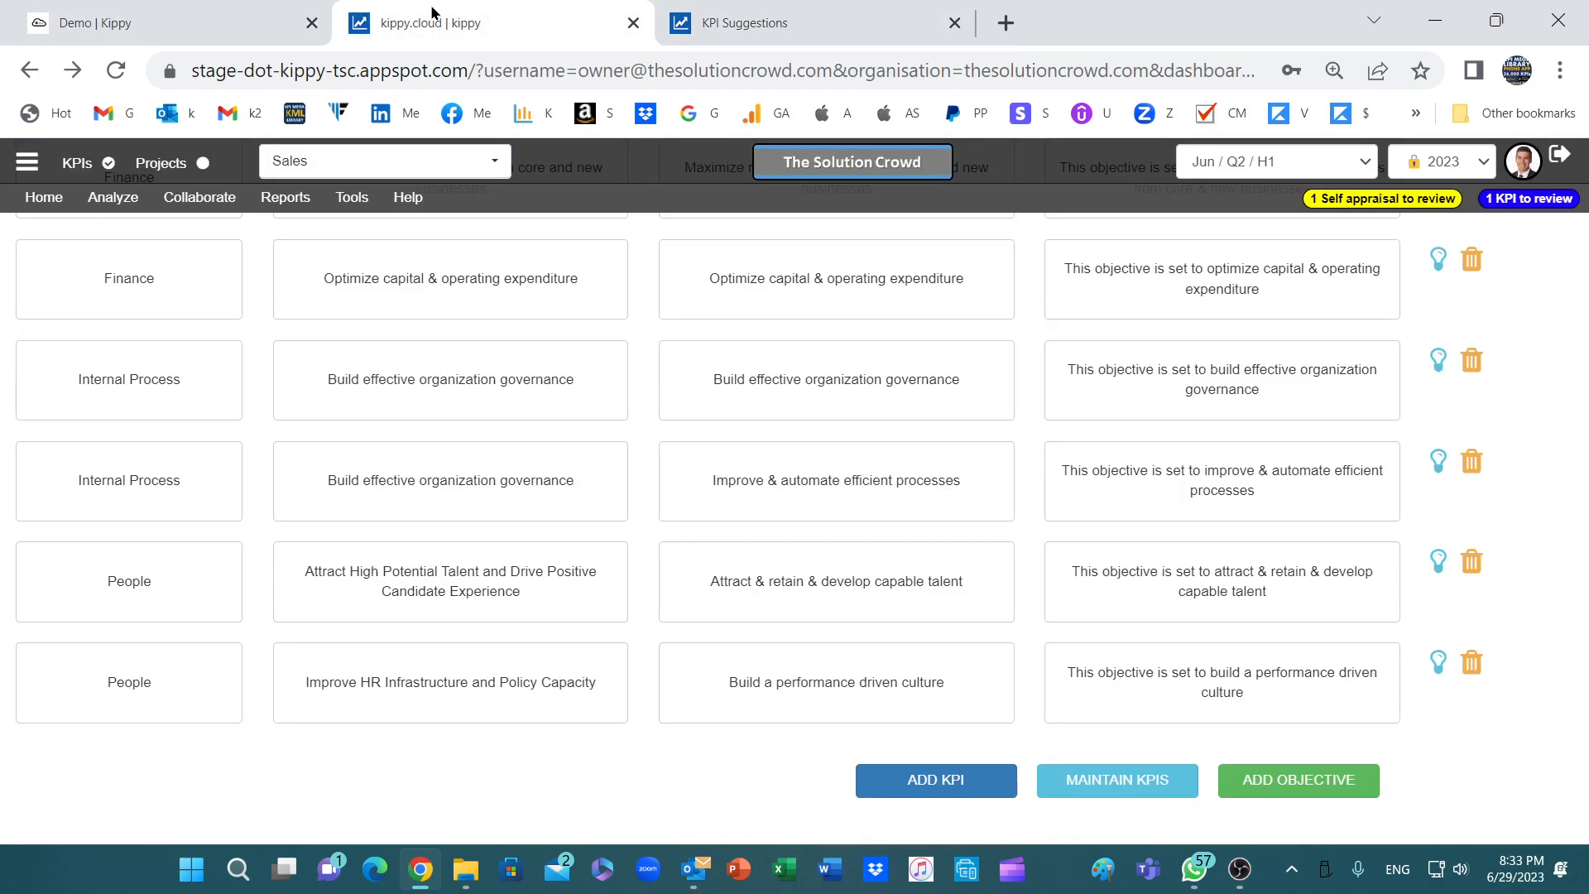
pyautogui.click(418, 23)
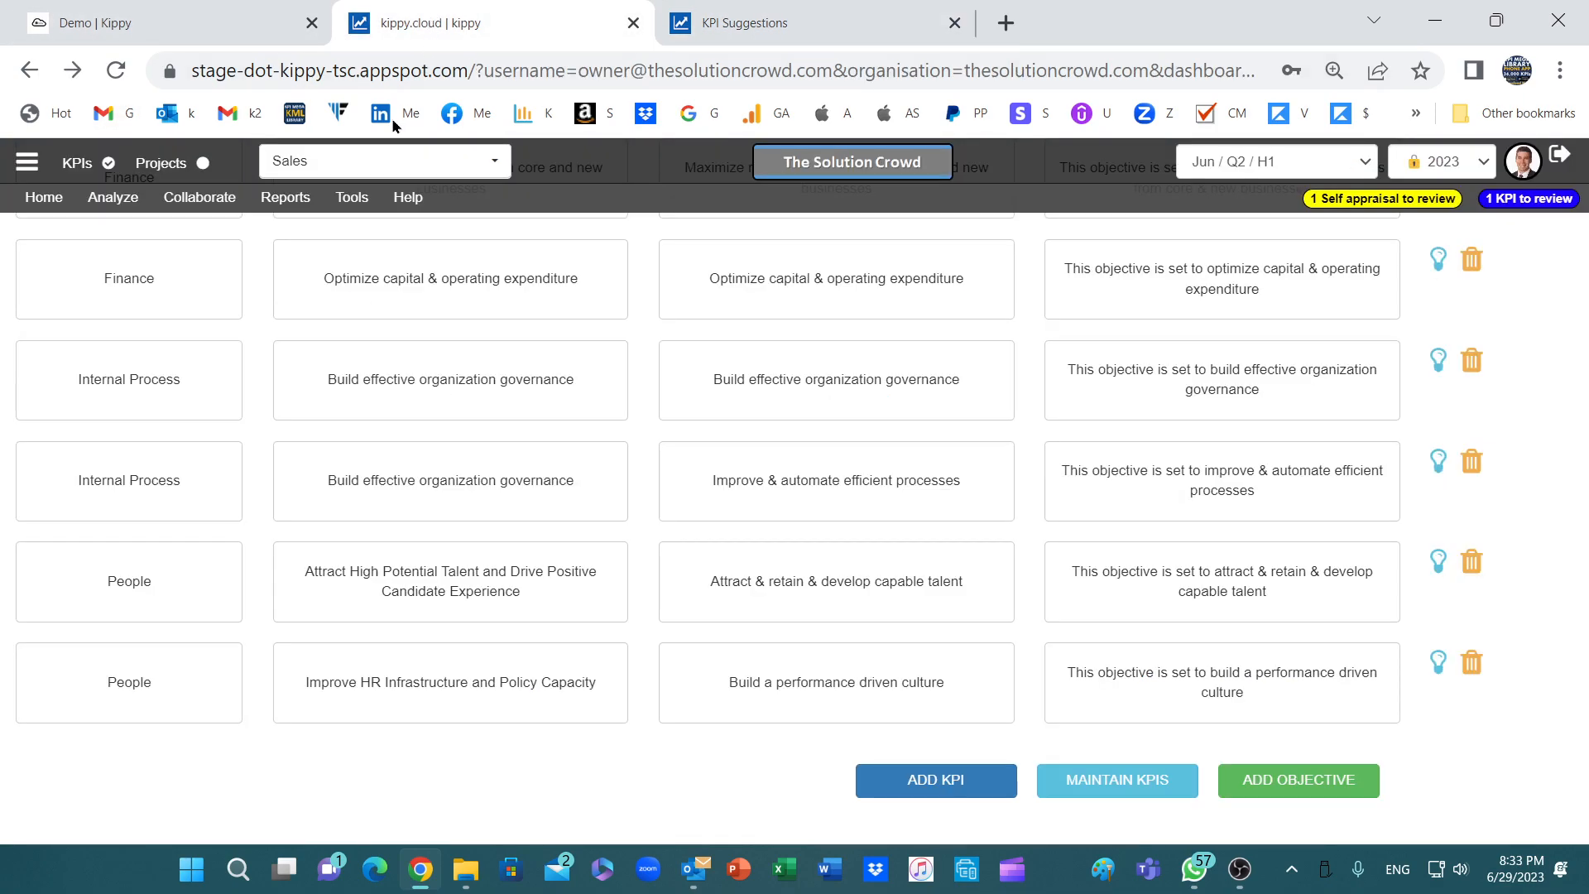
pyautogui.click(1296, 770)
pyautogui.scroll(-5, 1294, 760)
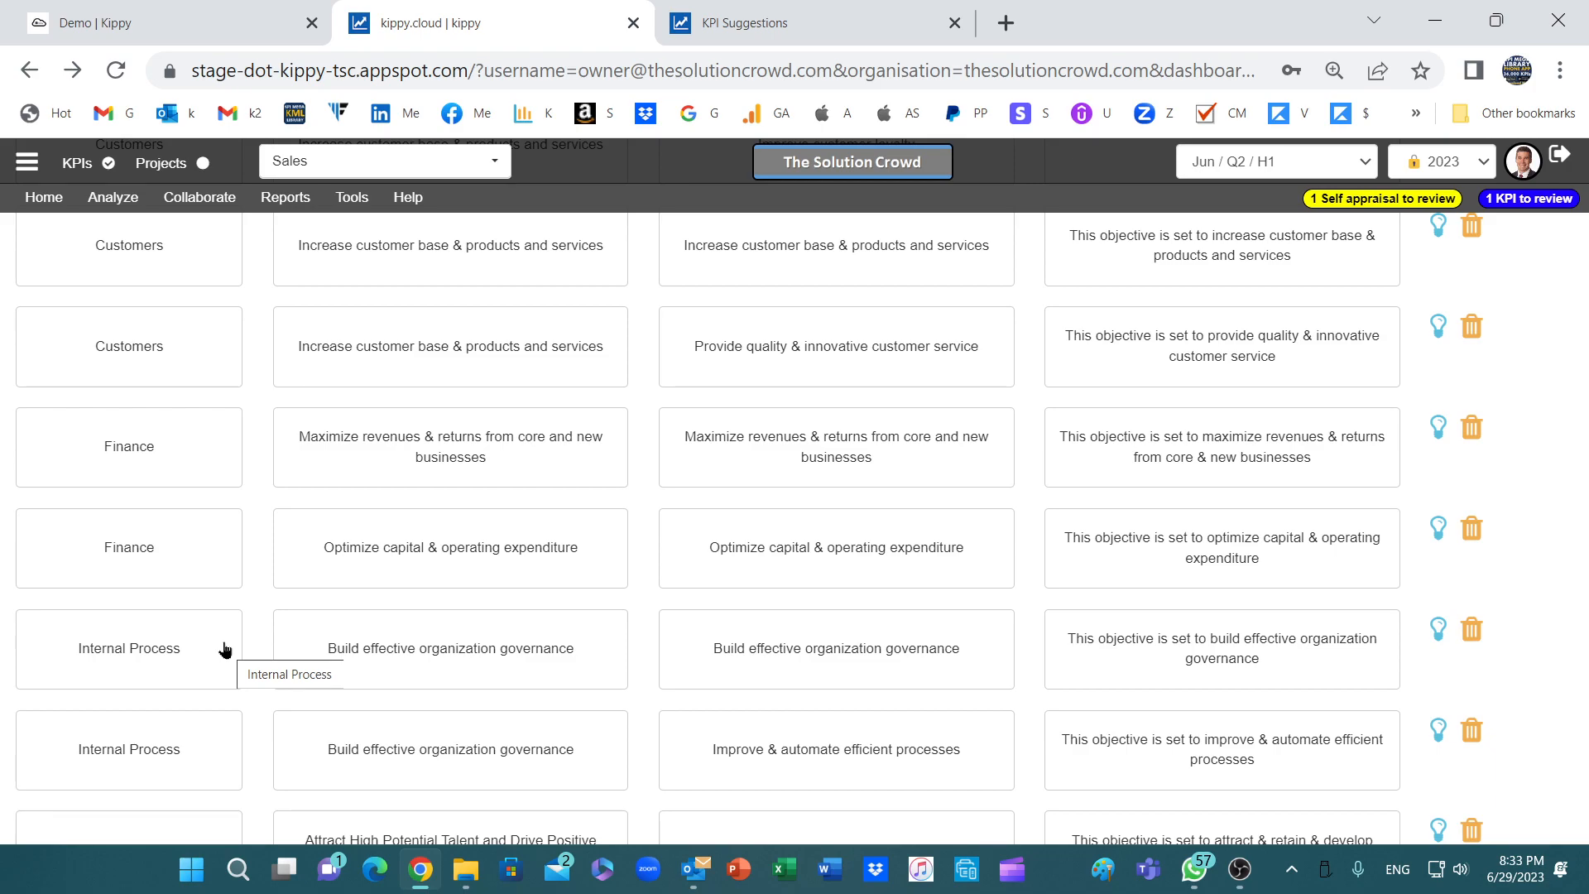
pyautogui.scroll(3, 203, 651)
pyautogui.scroll(-5, 205, 654)
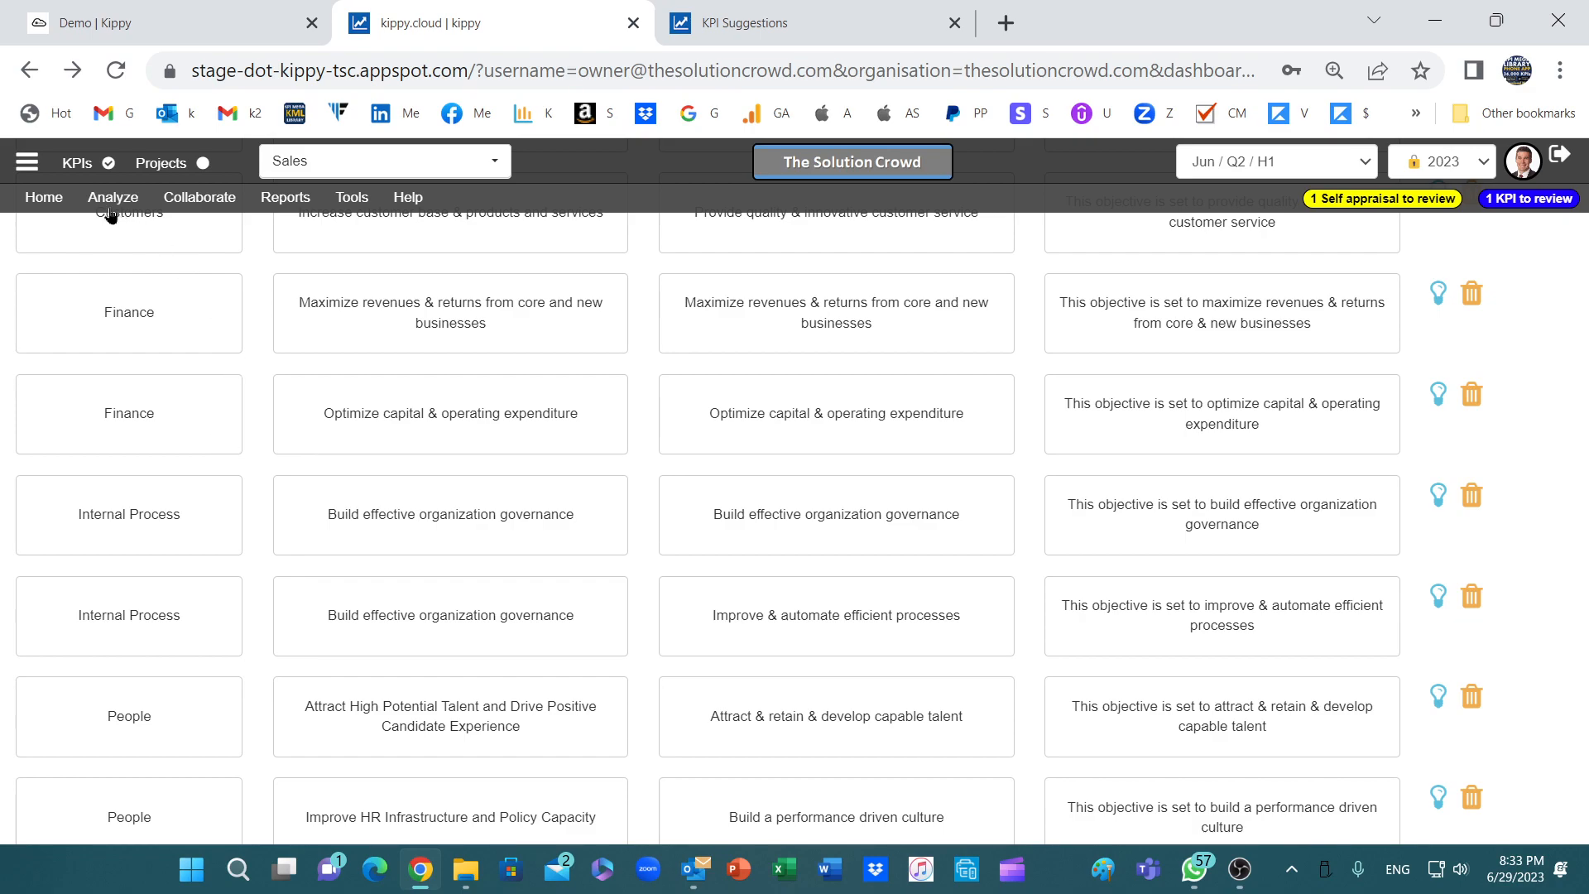
pyautogui.click(53, 203)
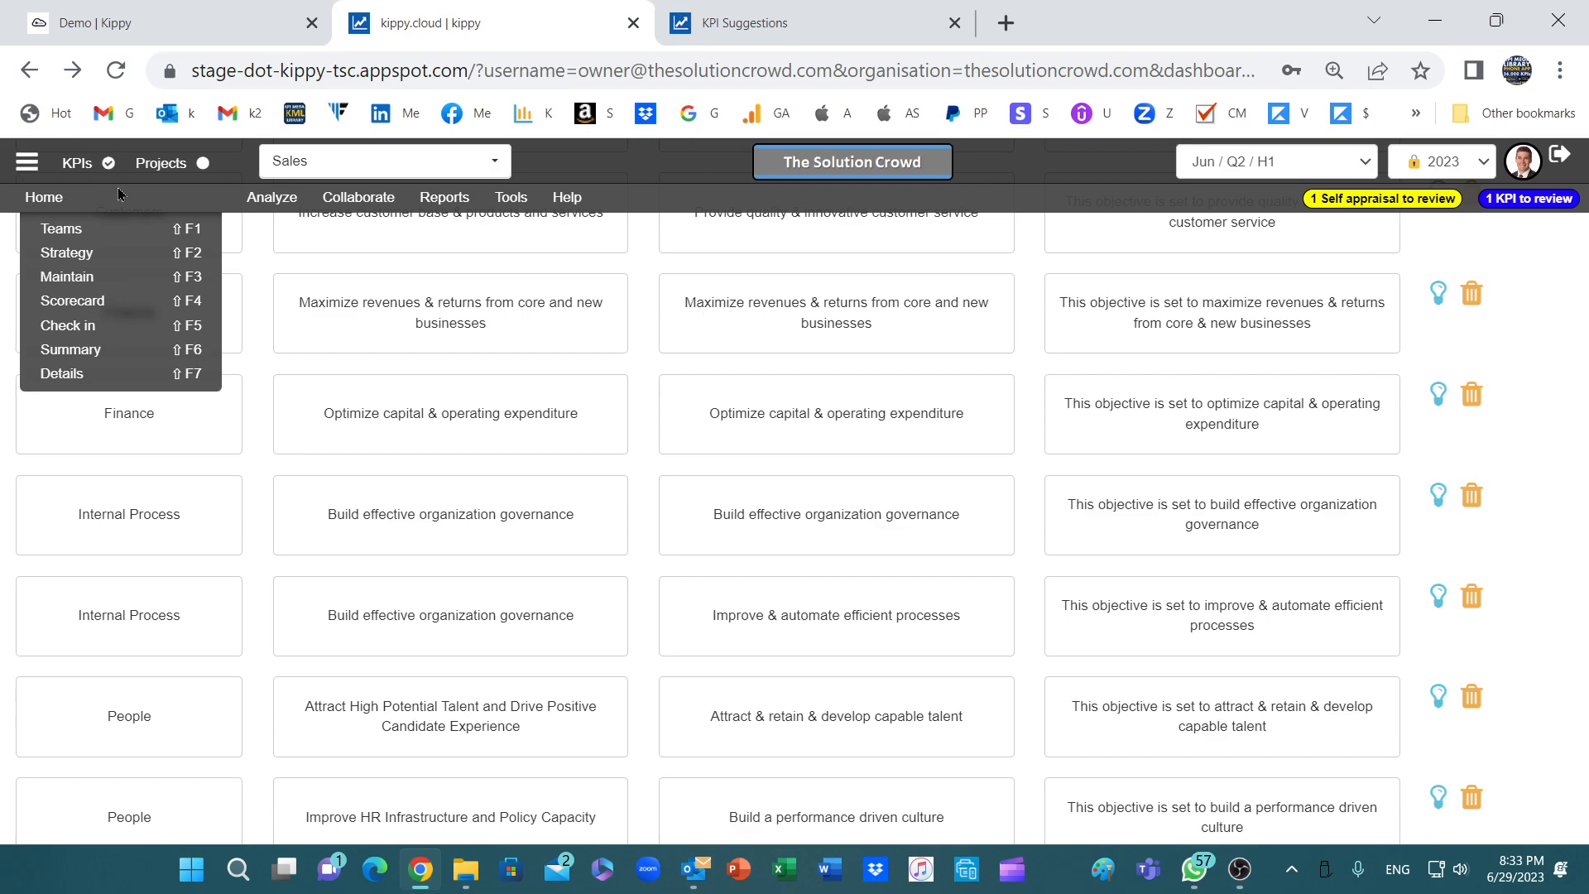
pyautogui.click(79, 277)
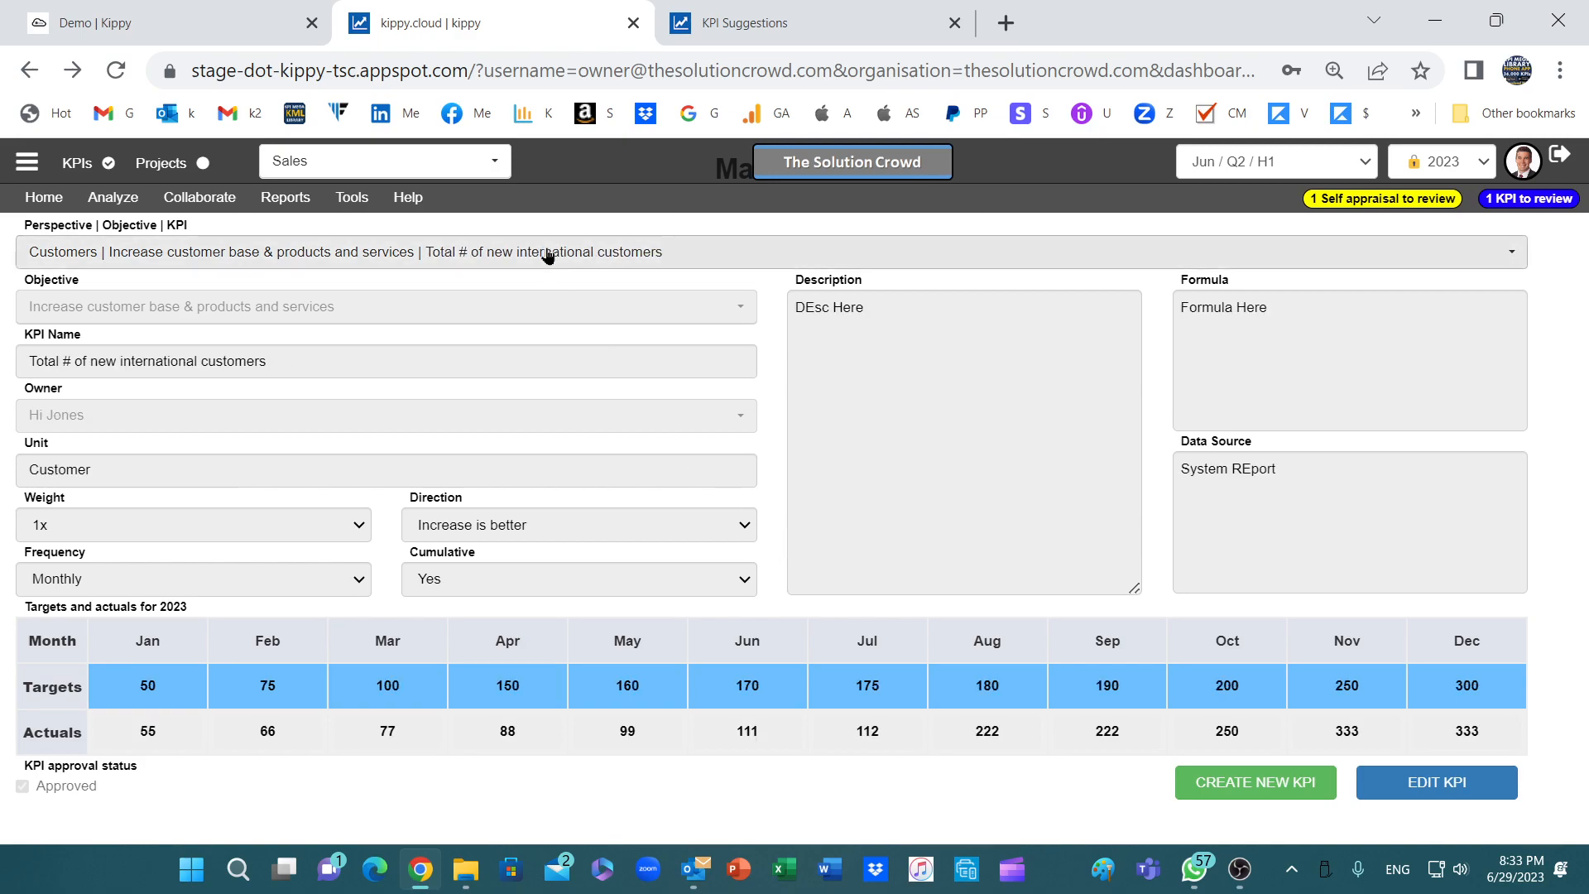
# - Edit the KPI "Total # of new international customers", append "4 / 5 - 100" to its formula text and save the KPI
pyautogui.click(1432, 791)
pyautogui.click(1274, 320)
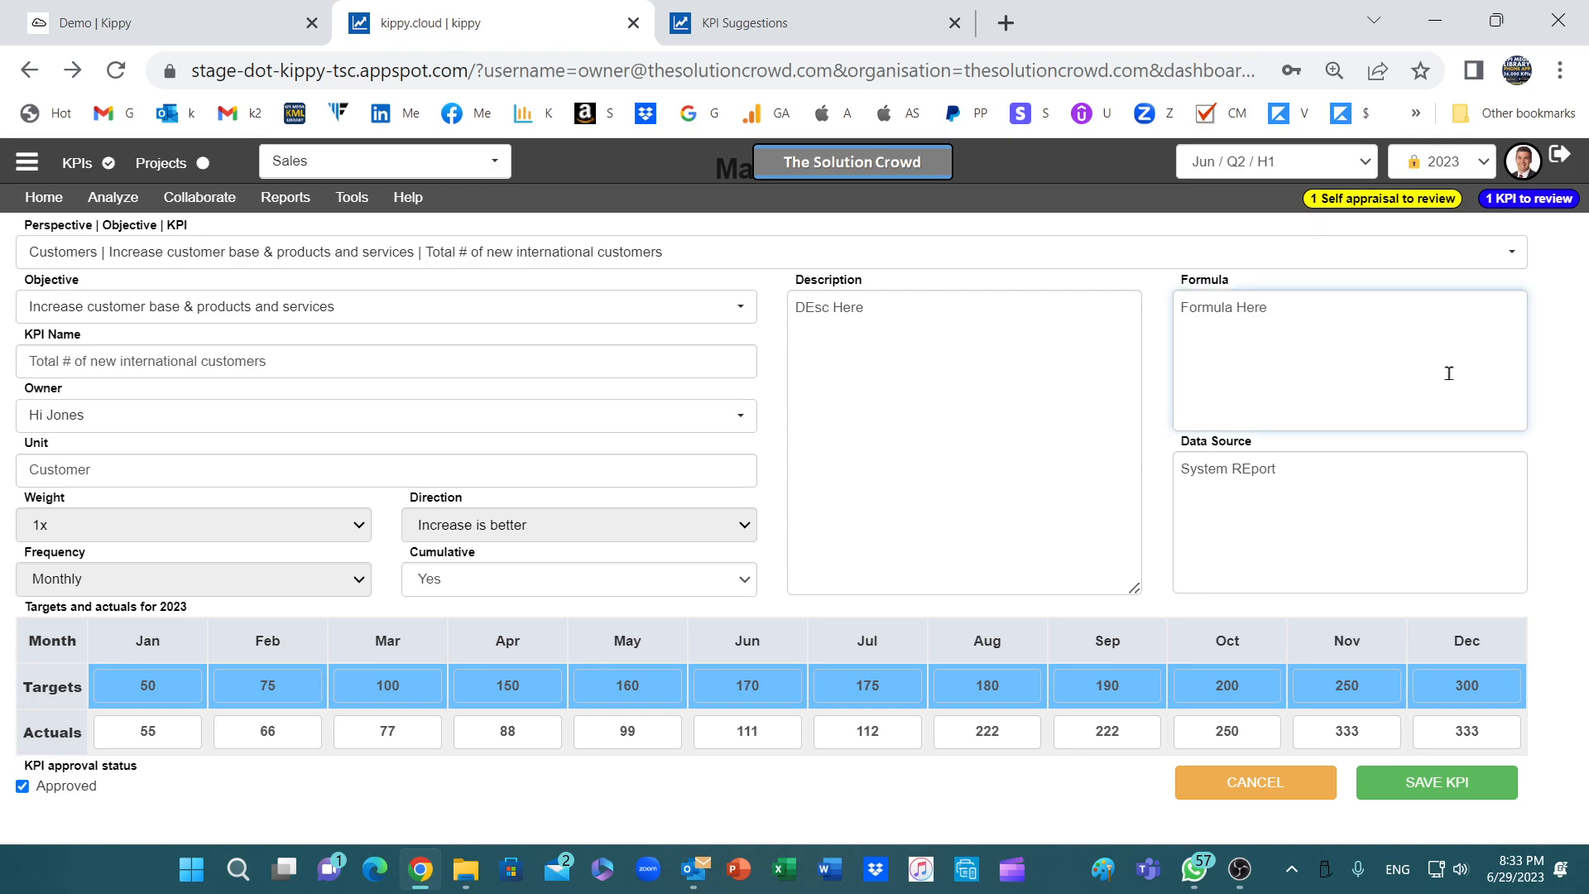
pyautogui.write('4 / 5 - 100')
pyautogui.click(1413, 785)
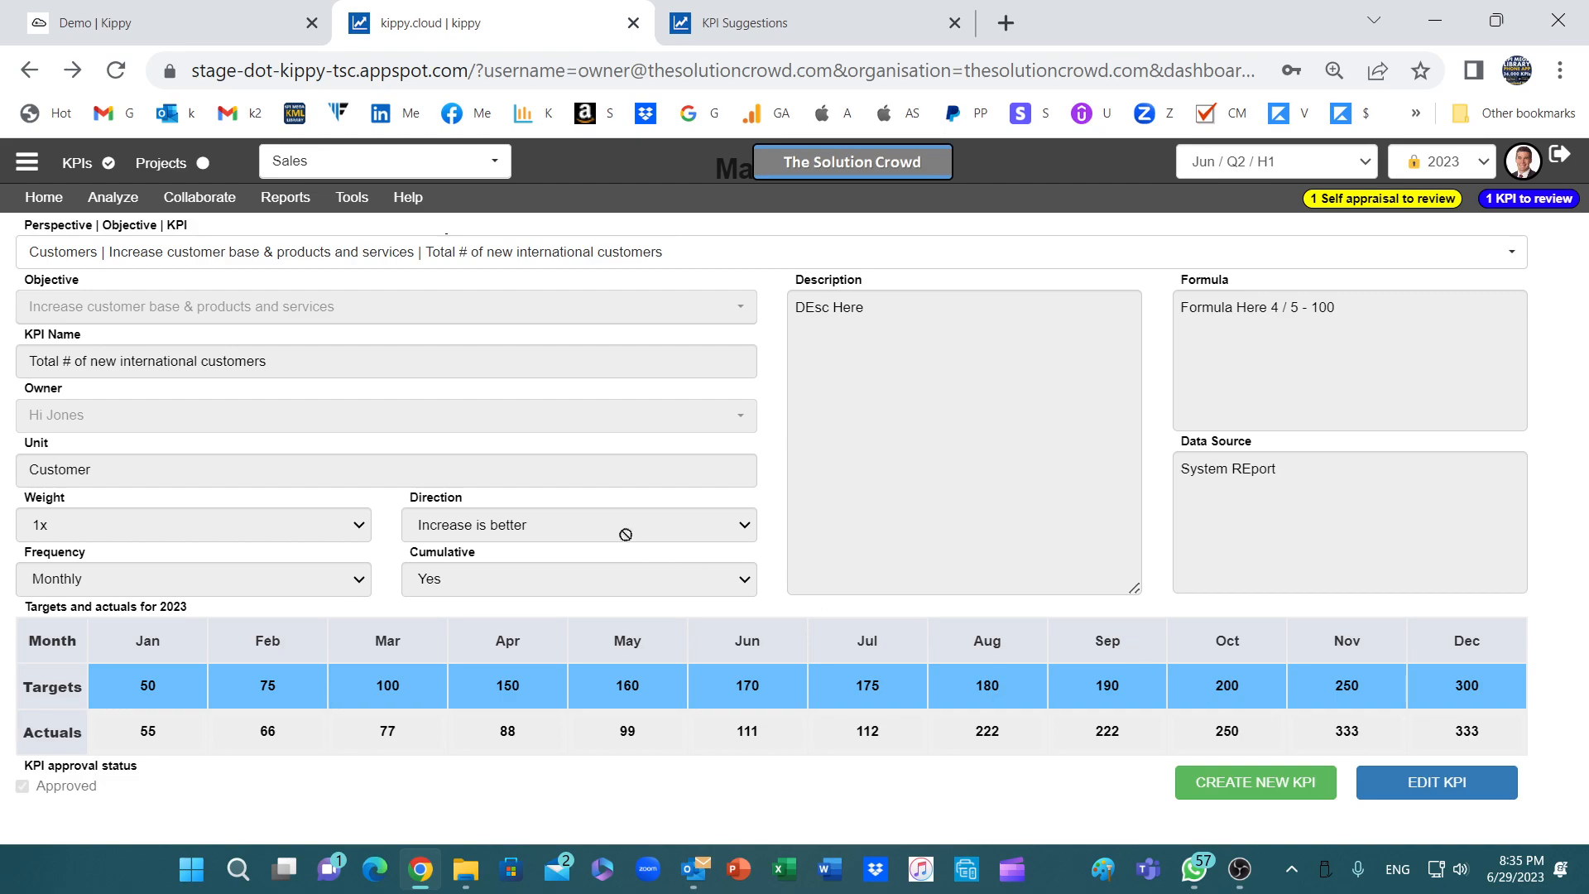
# - Open the Sales Scorecard and look over the KPI targets, actuals and scores from Customers to People
pyautogui.click(50, 201)
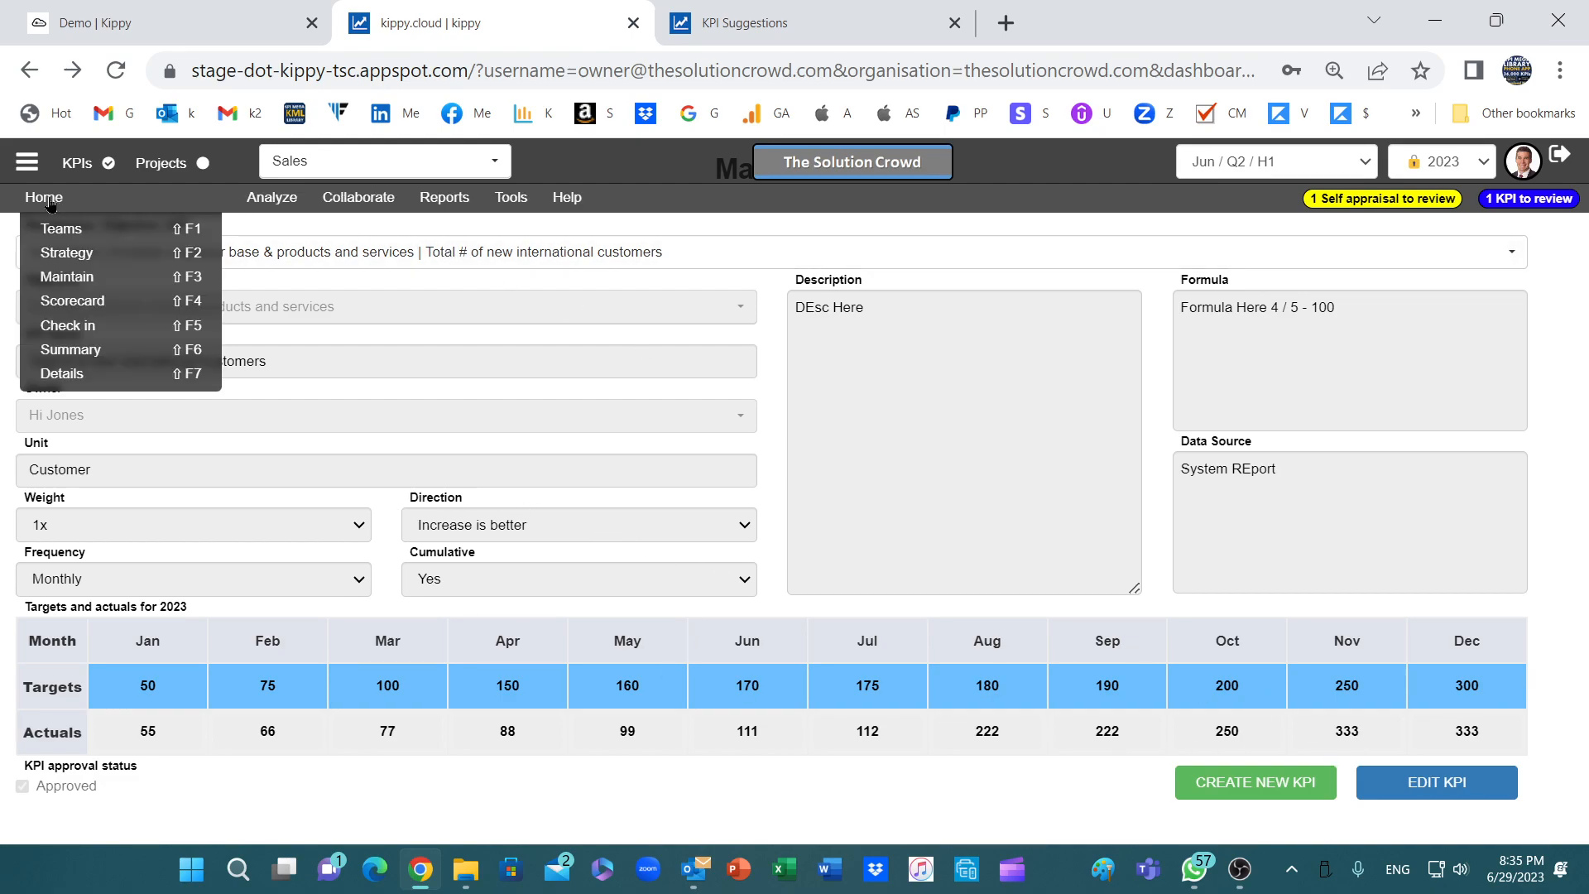
pyautogui.click(72, 300)
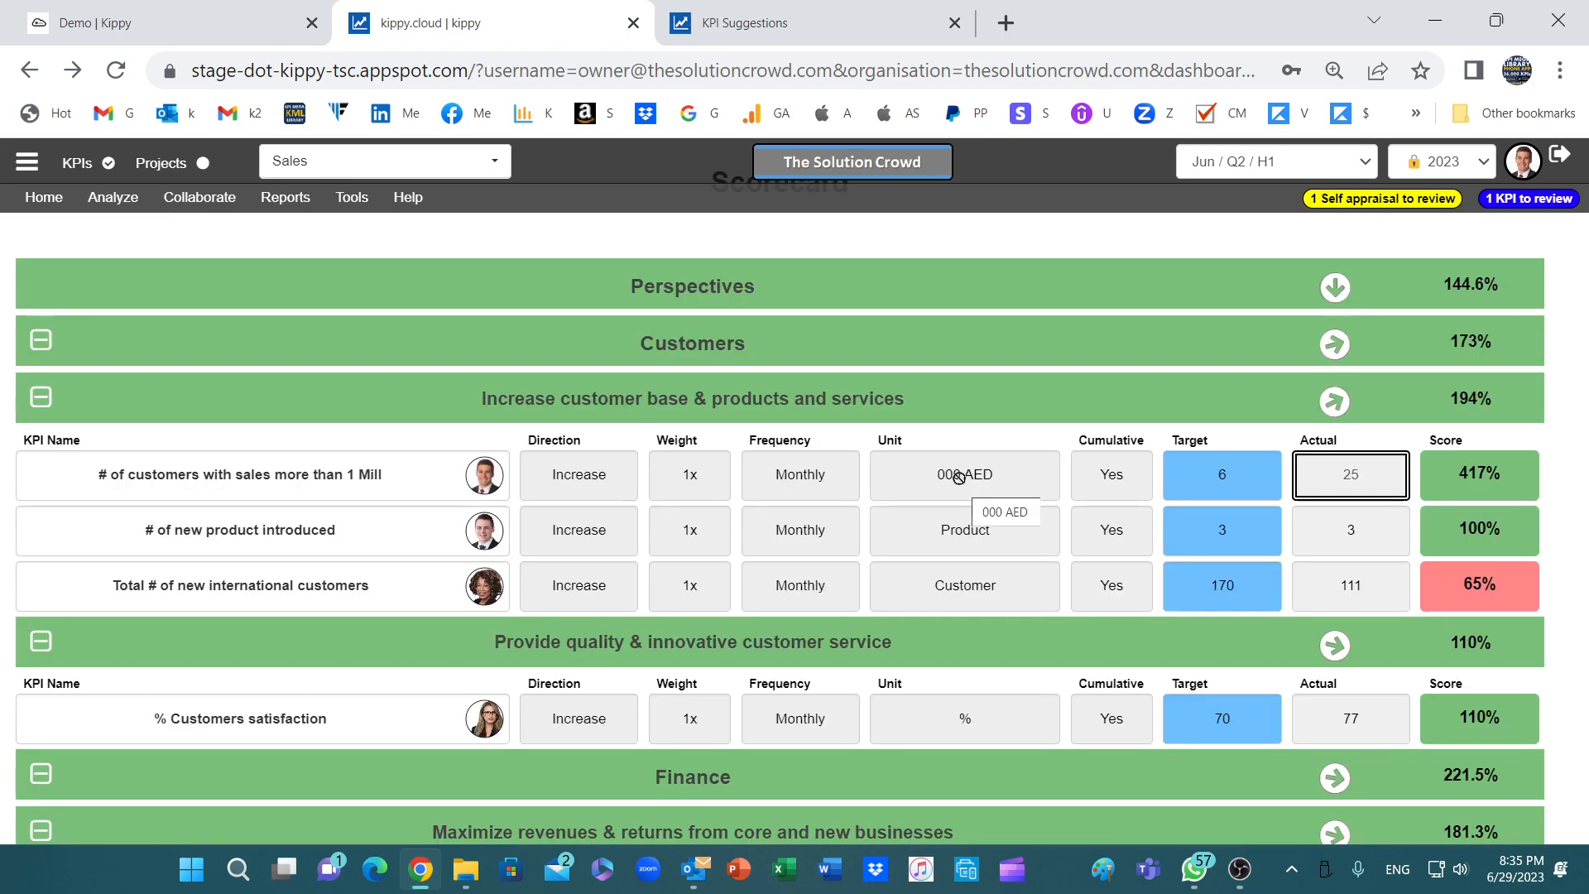
pyautogui.click(960, 479)
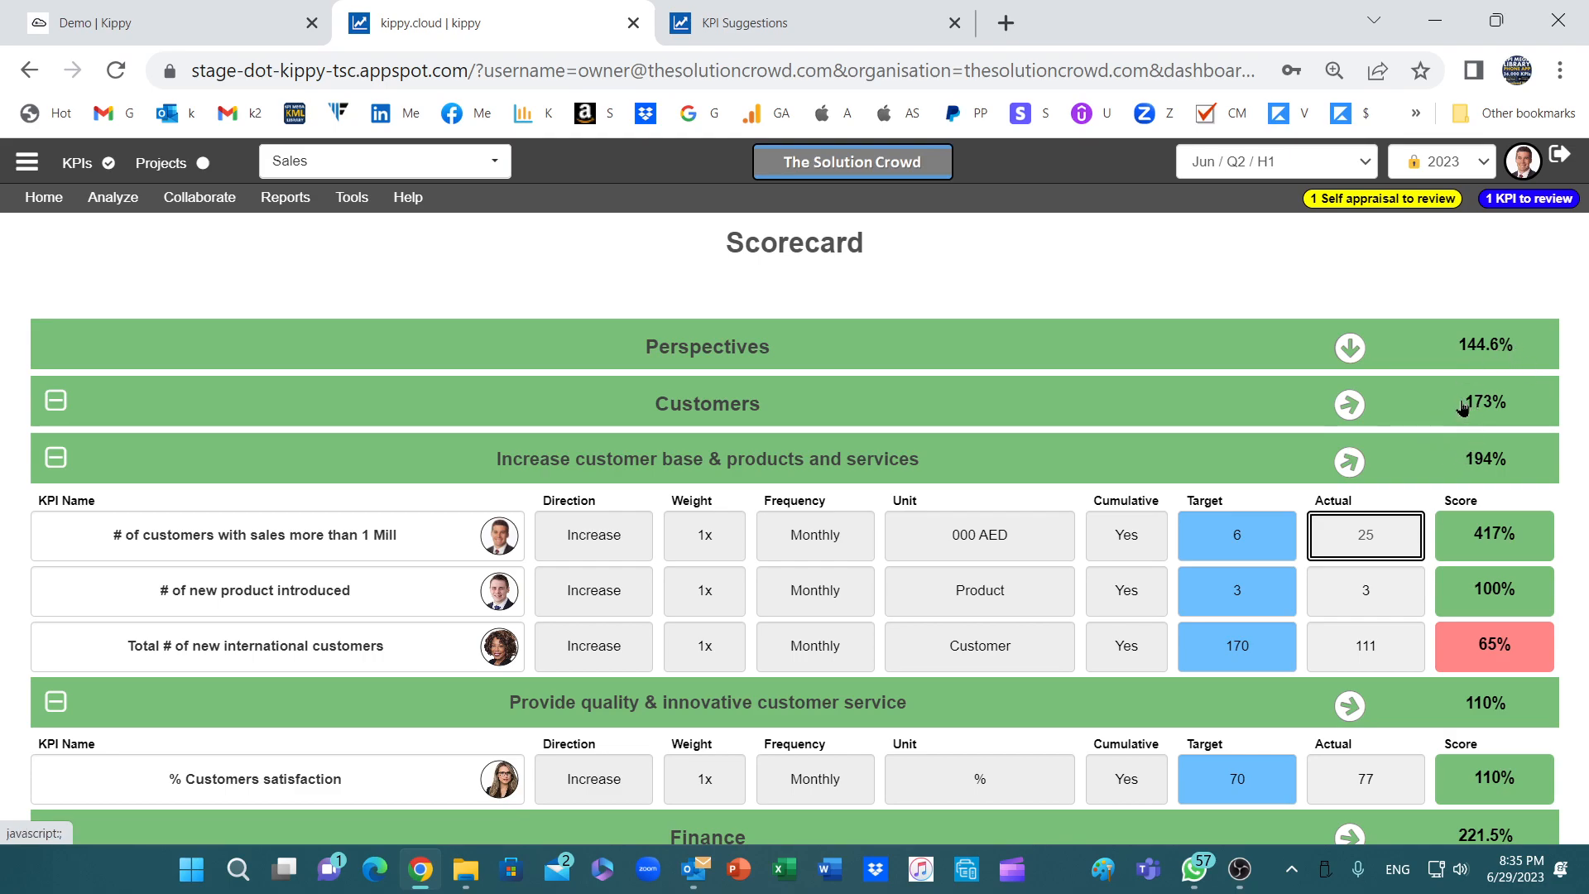
pyautogui.scroll(-8, 1481, 418)
pyautogui.scroll(-6, 1485, 438)
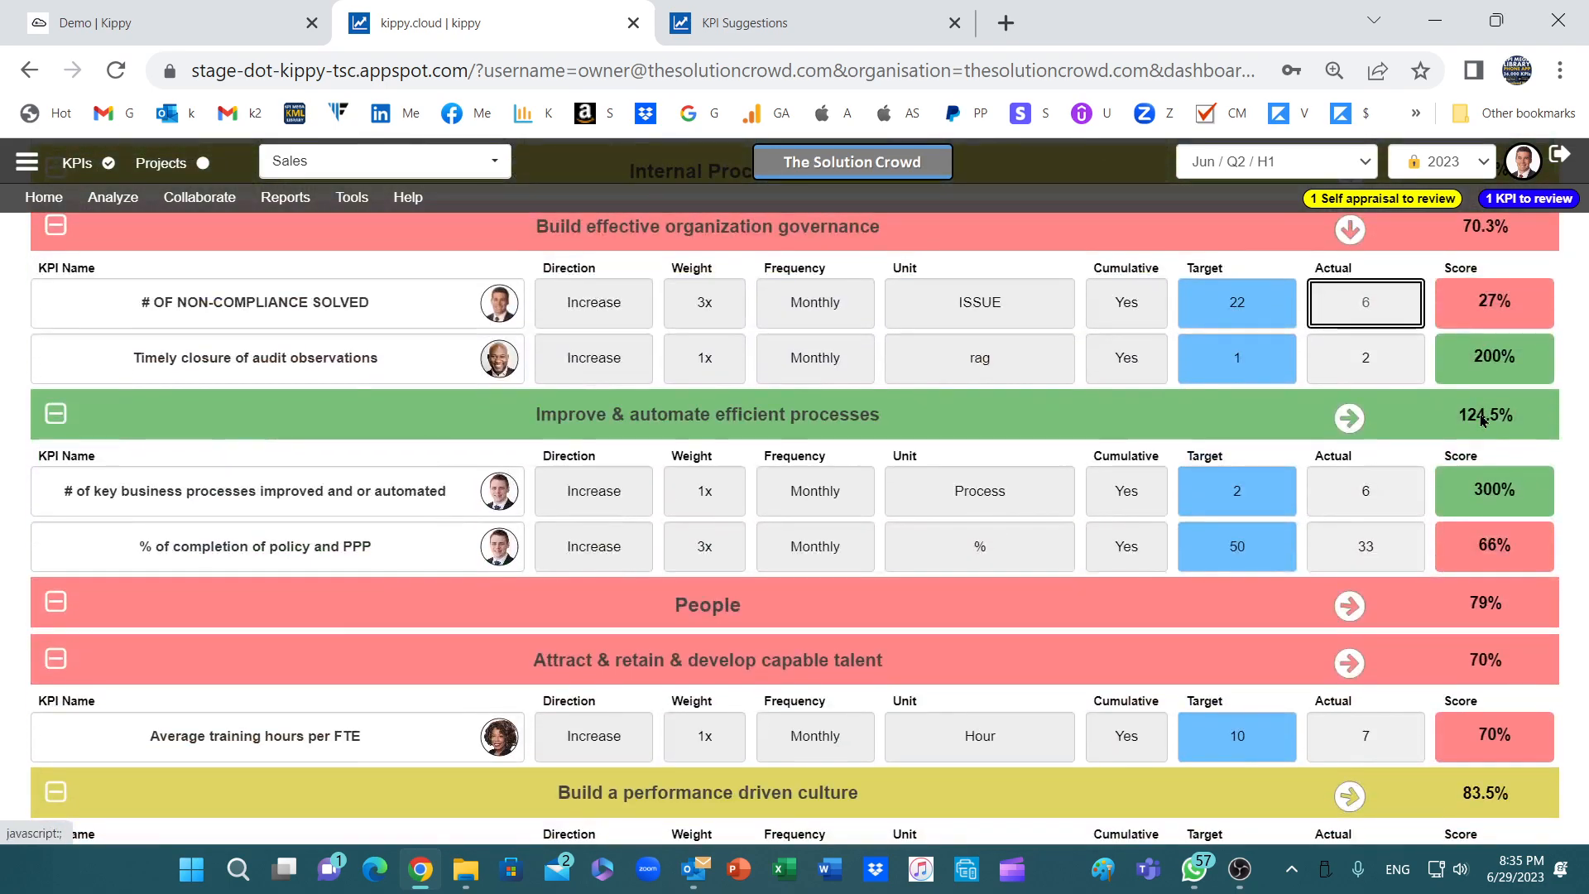
pyautogui.scroll(-2, 1492, 480)
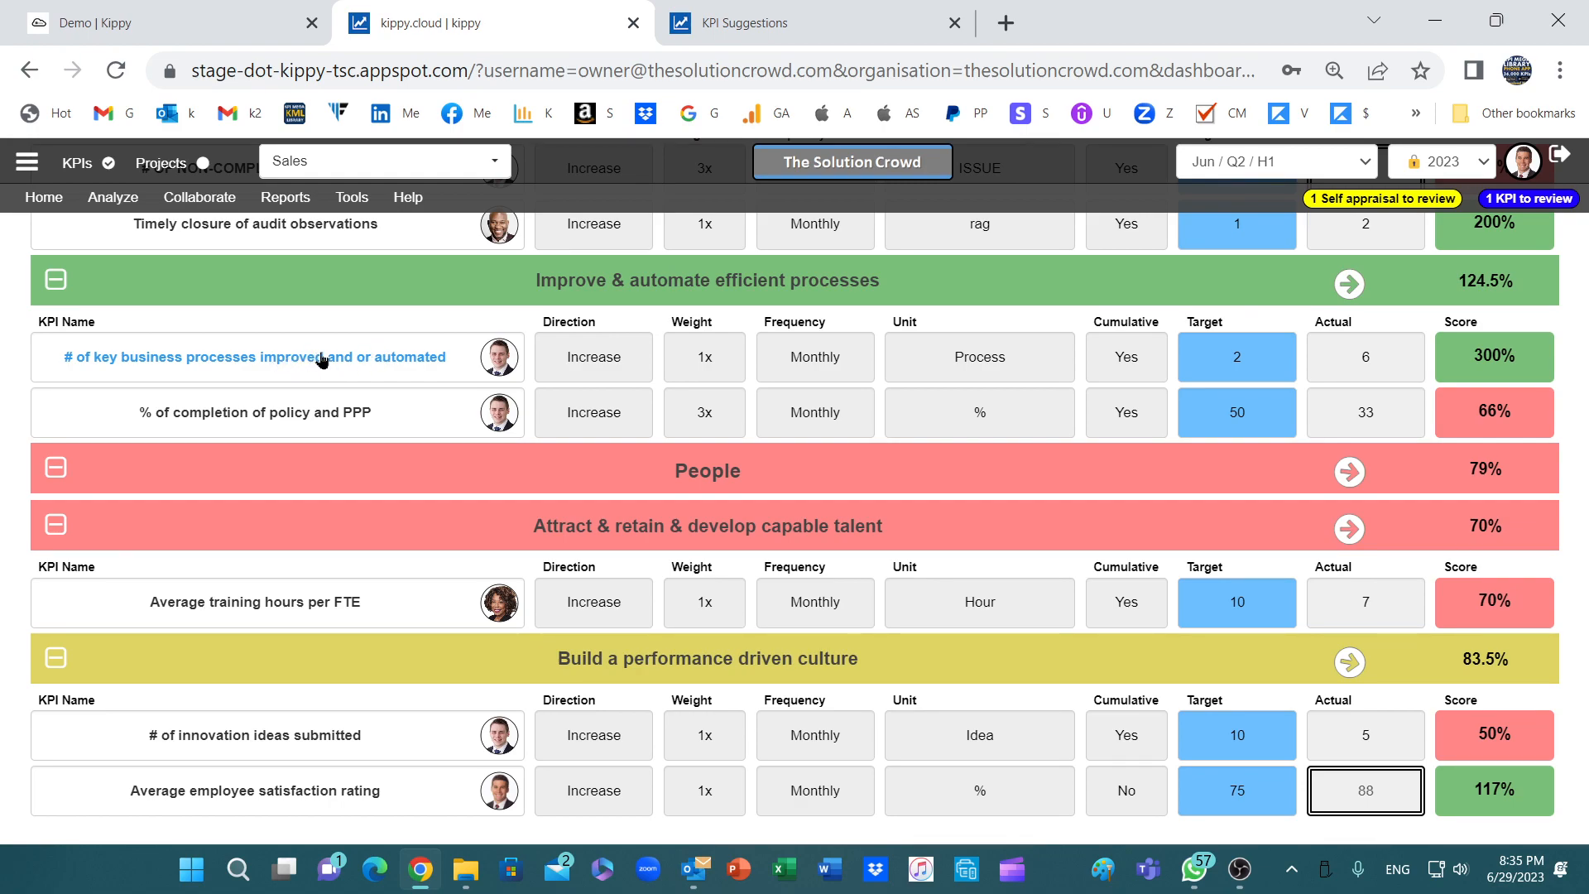
# - Start an acknowledgement for the owner of "# of key business processes improved and or automated" with relation Peer, criterion Independence and a four-star rating
pyautogui.click(497, 361)
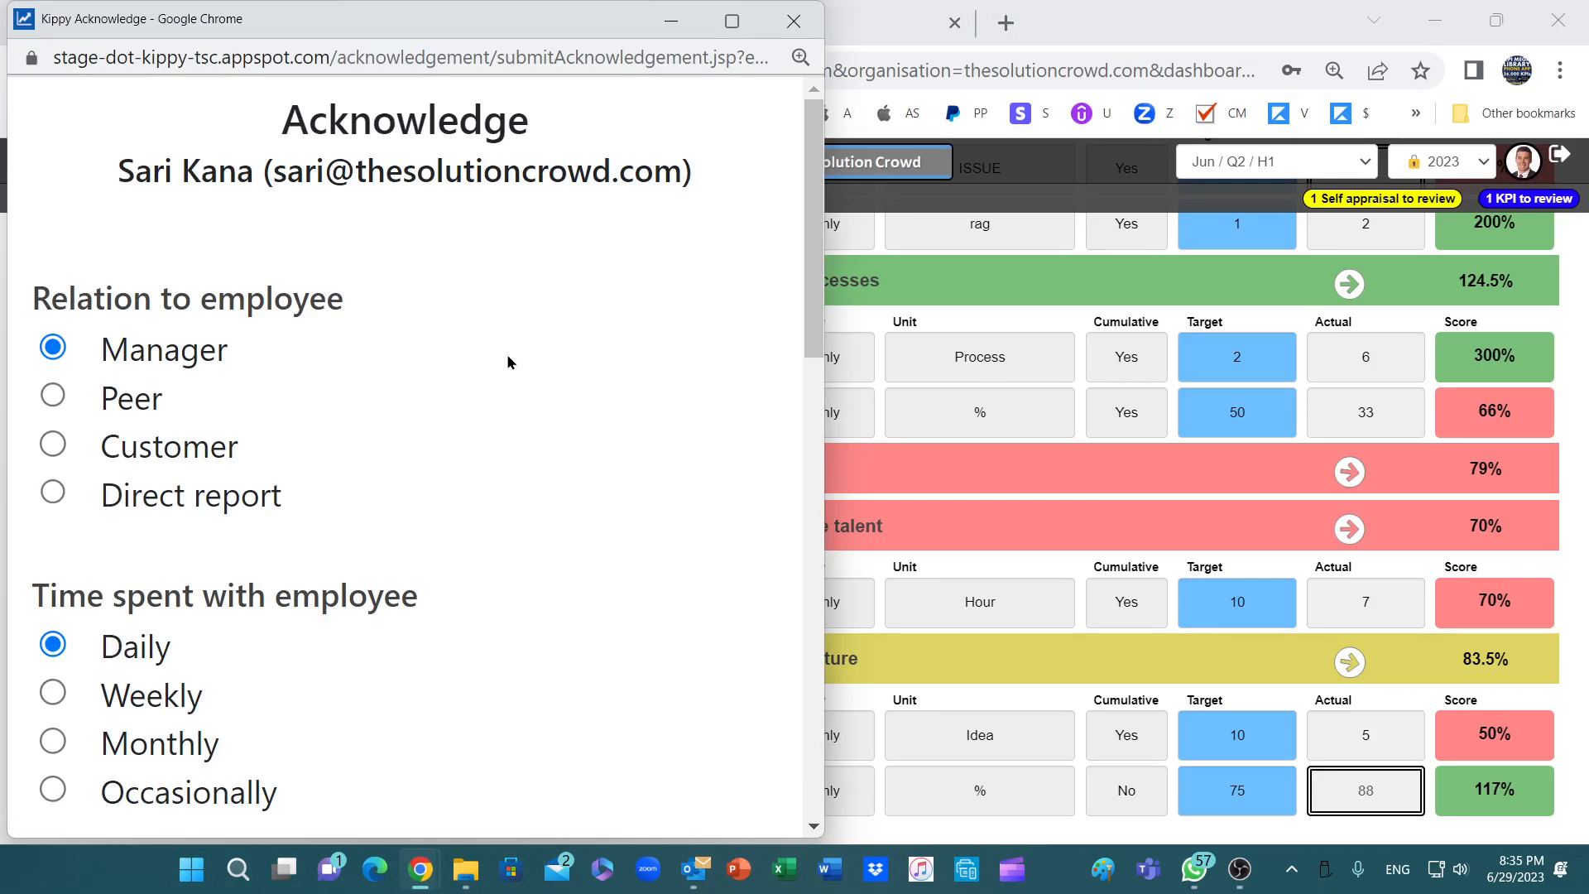
pyautogui.click(53, 396)
pyautogui.scroll(-7, 495, 422)
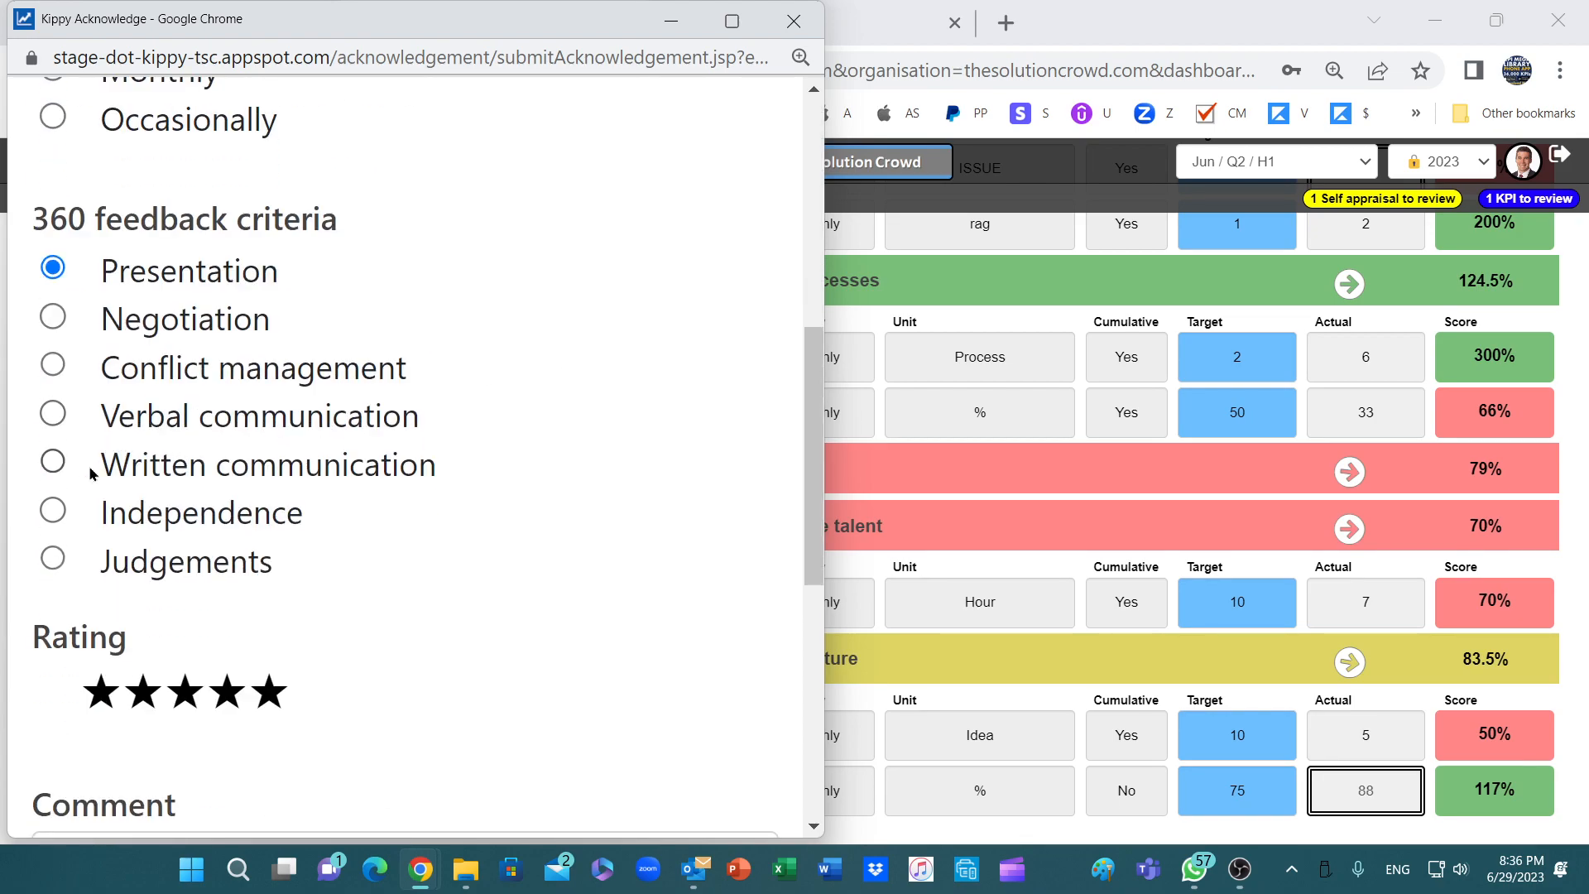
pyautogui.click(53, 511)
pyautogui.scroll(-3, 273, 463)
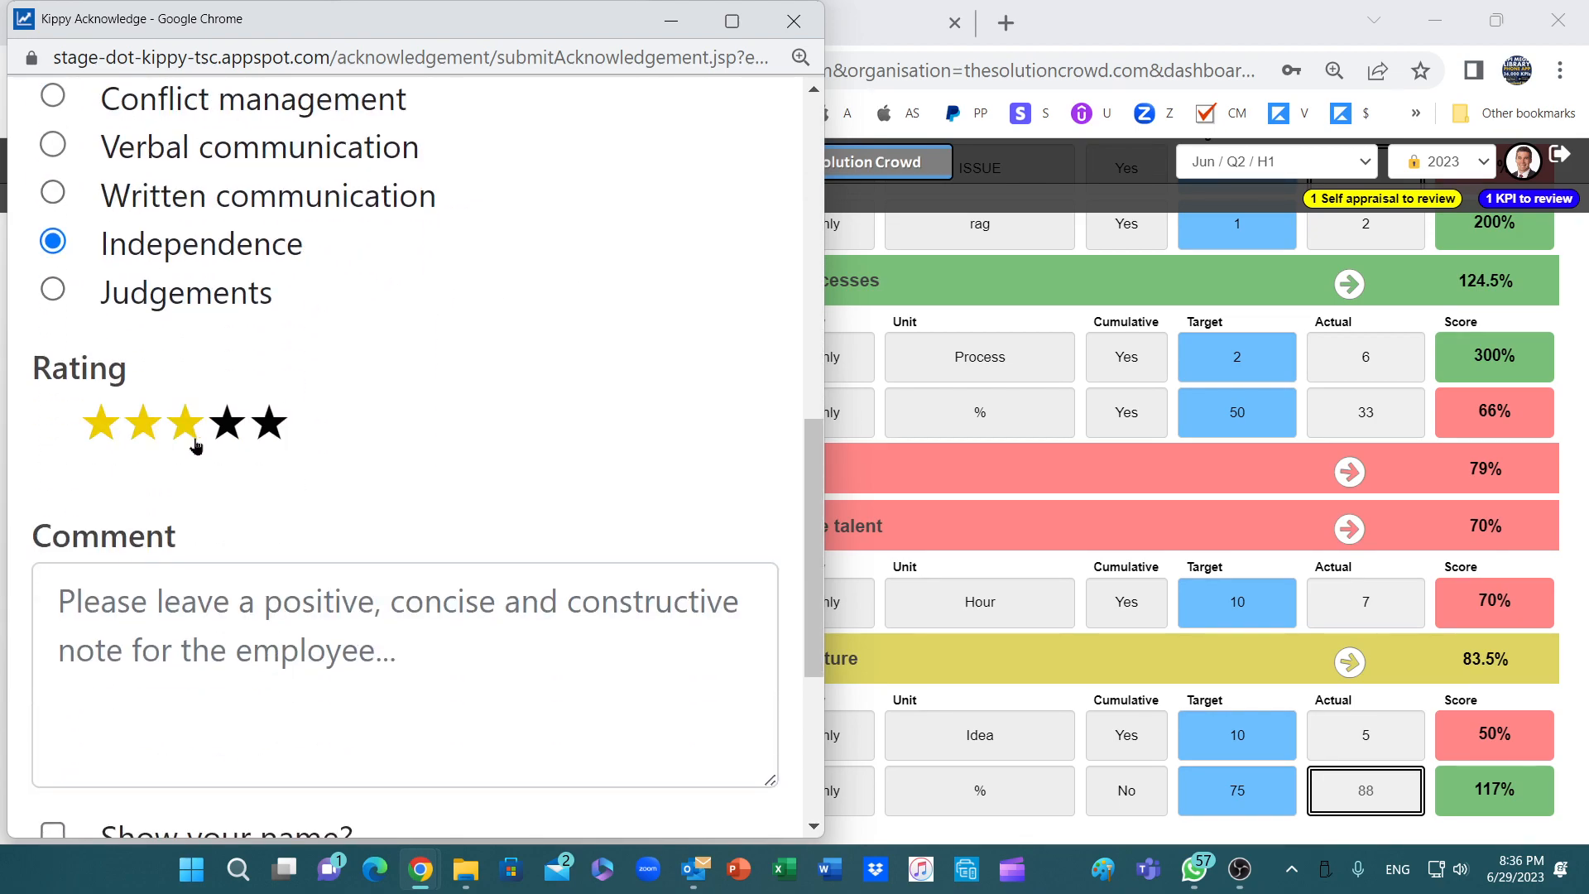
# - Add the comment "great" to the acknowledgement, save it and close its window
pyautogui.scroll(-5, 550, 394)
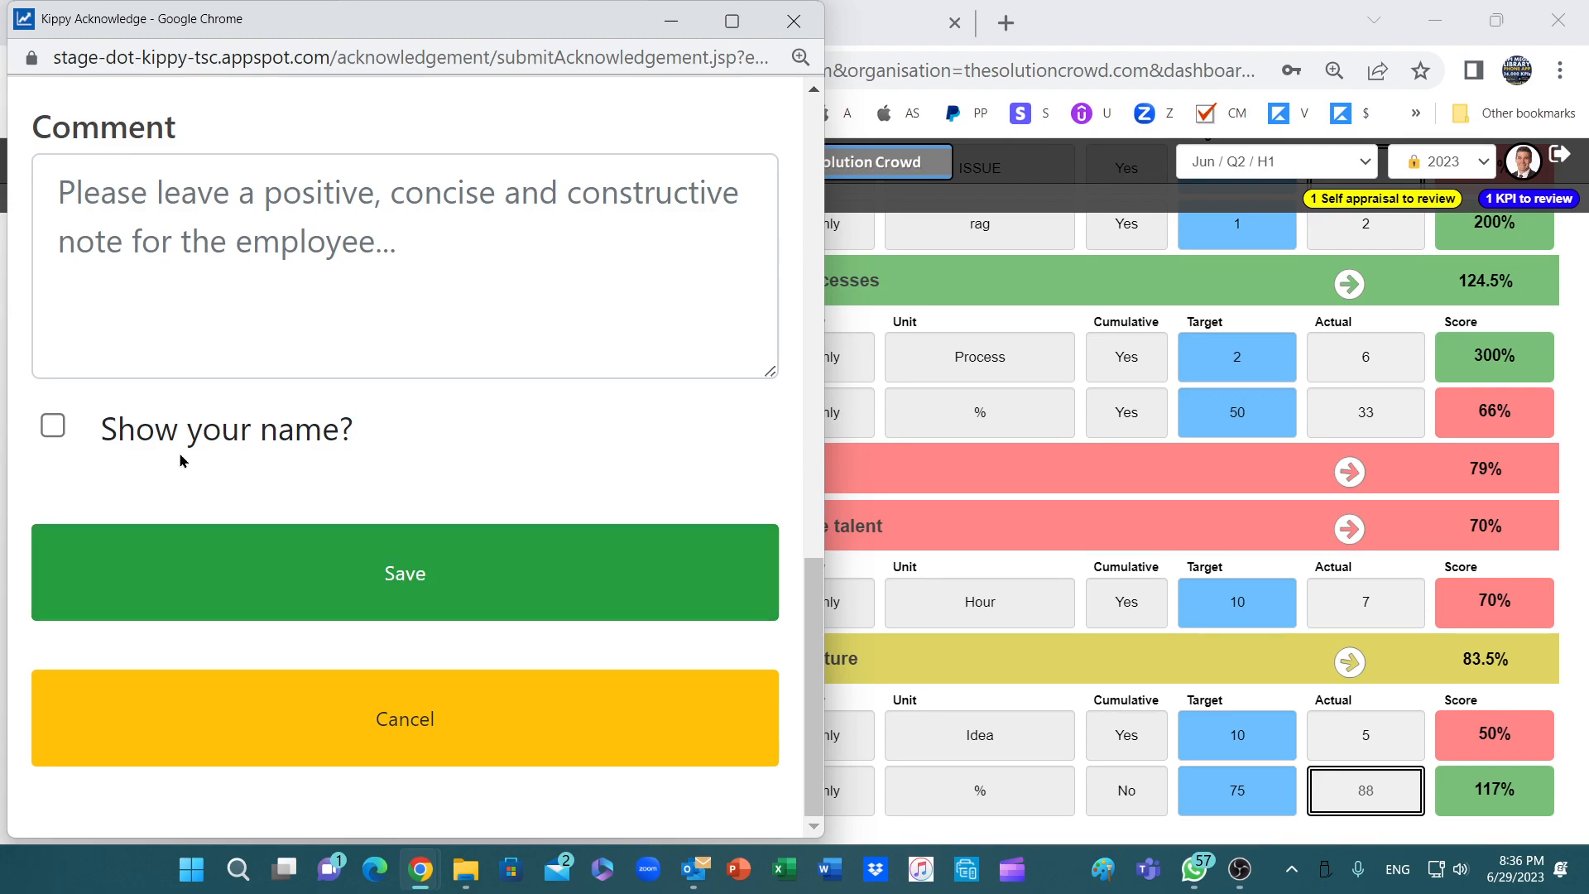
pyautogui.click(395, 567)
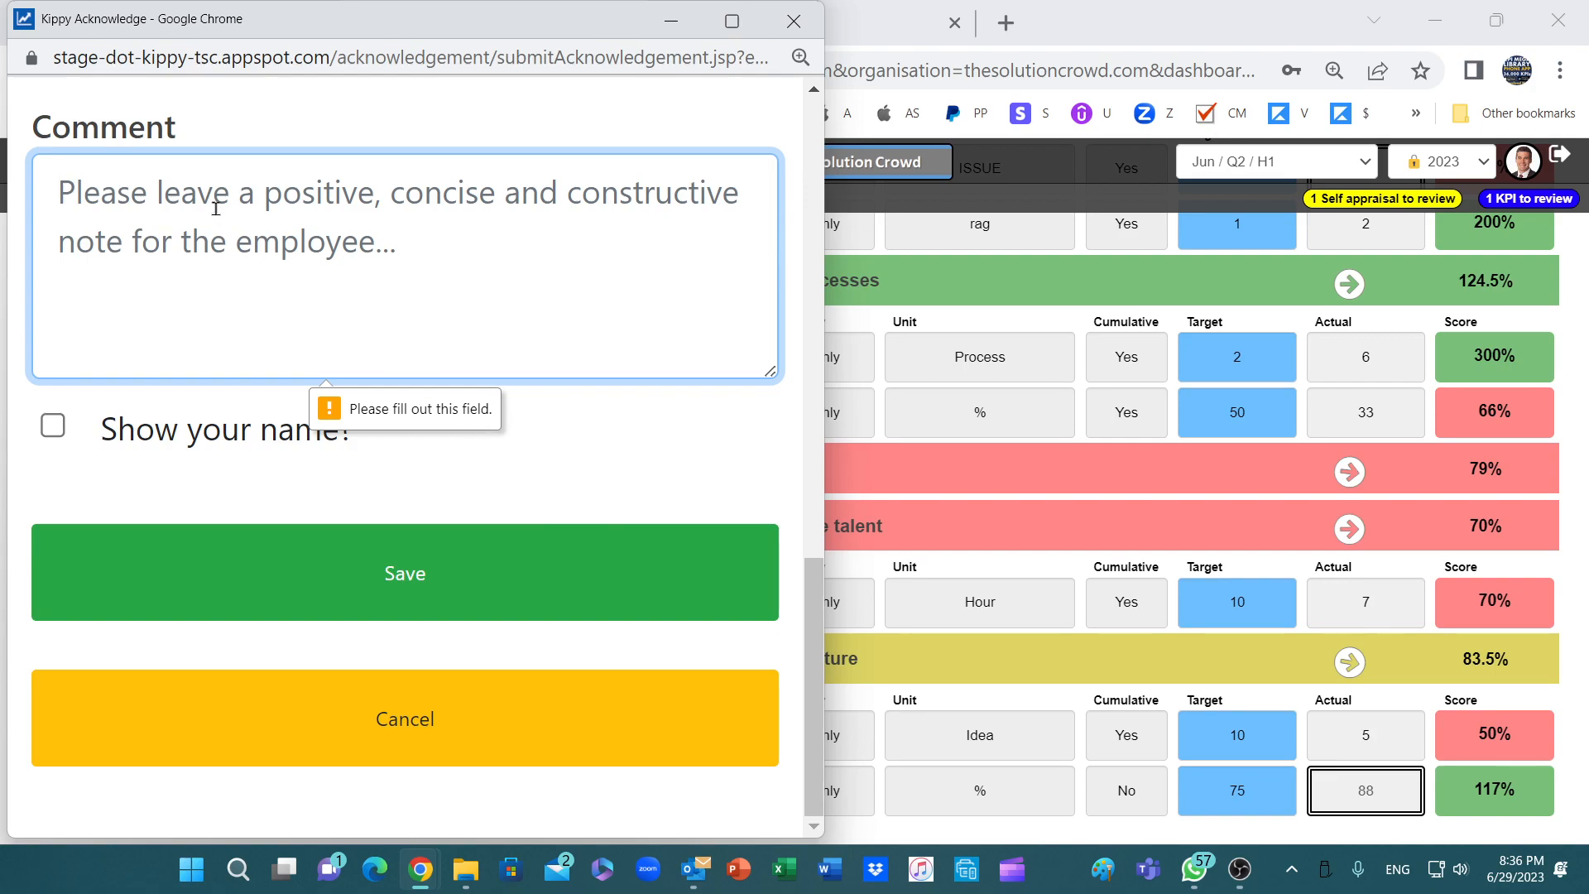
pyautogui.write('great')
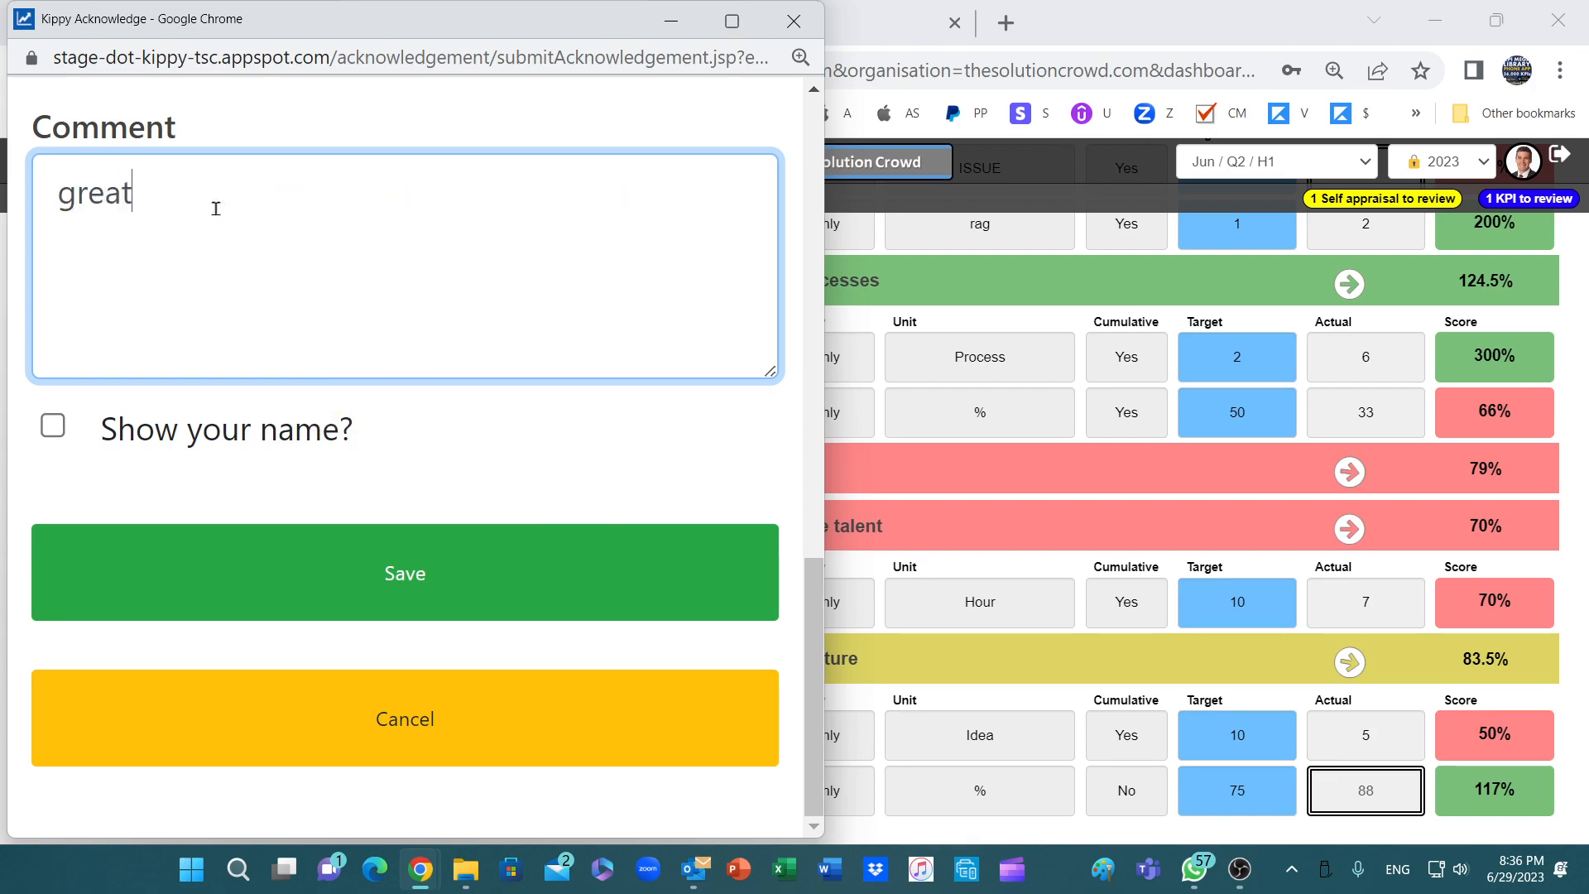
pyautogui.click(456, 582)
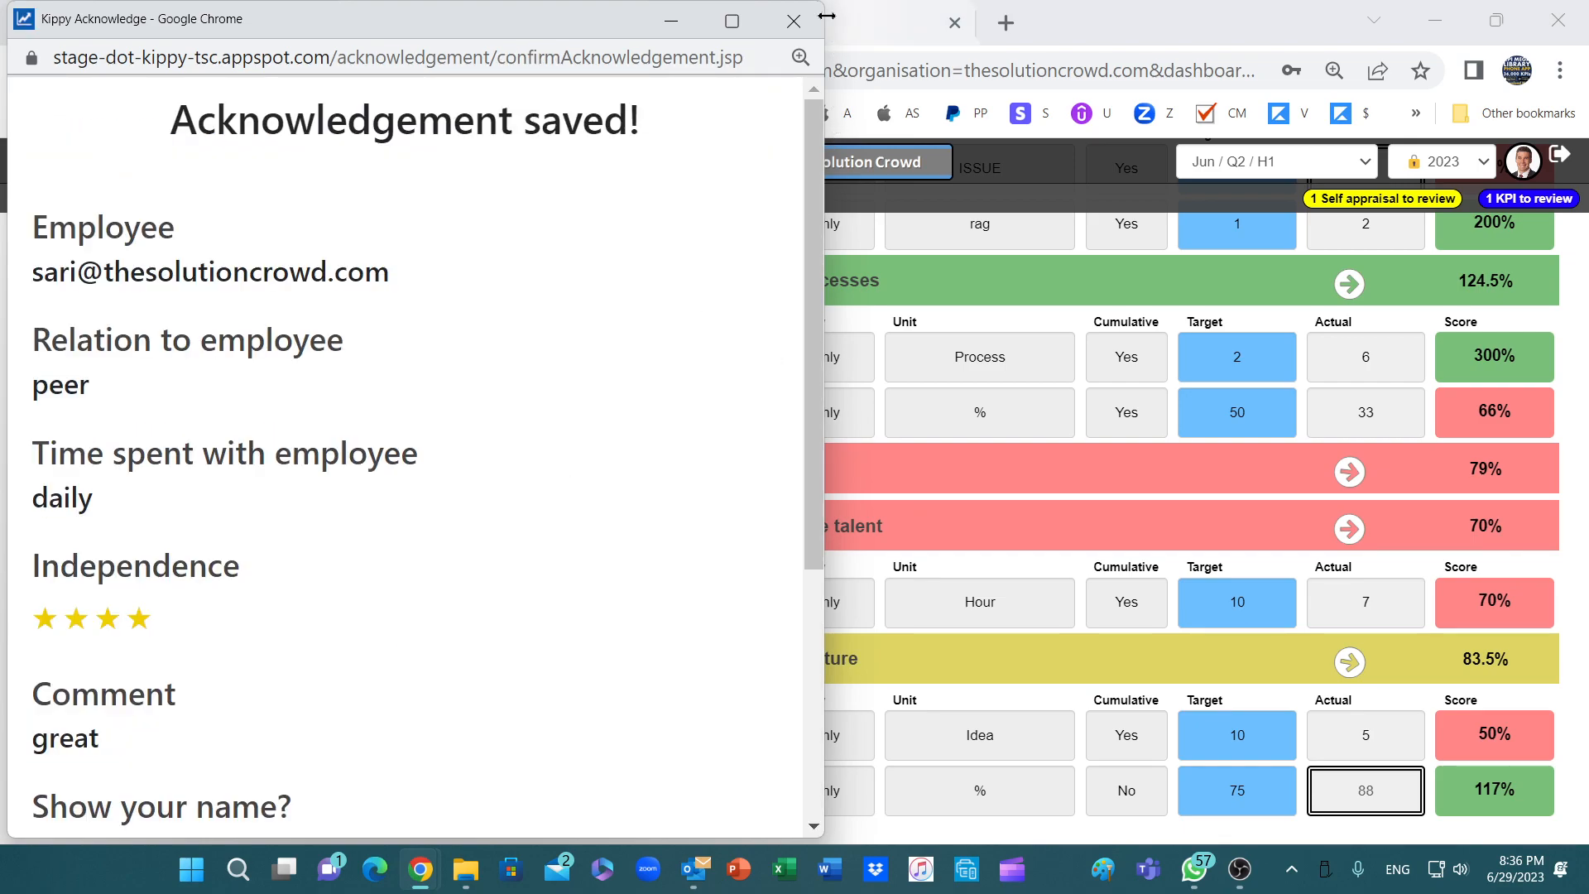
pyautogui.click(794, 21)
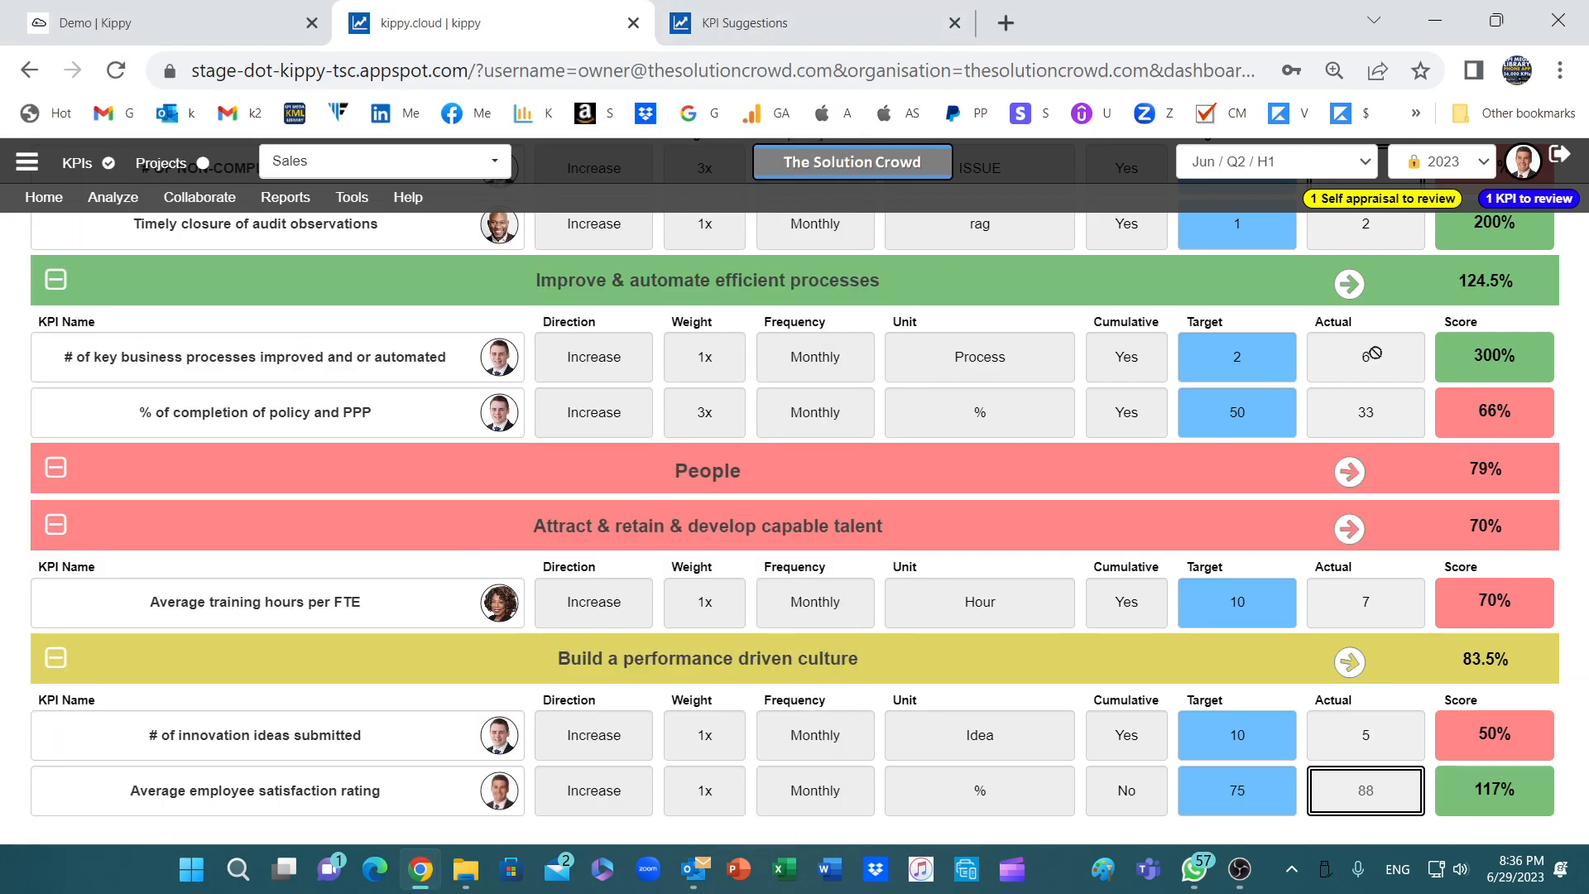
# - Look over the rest of the Scorecard and its reporting period choices, keeping Jun / Q2 / H1 selected
pyautogui.scroll(-2, 1291, 550)
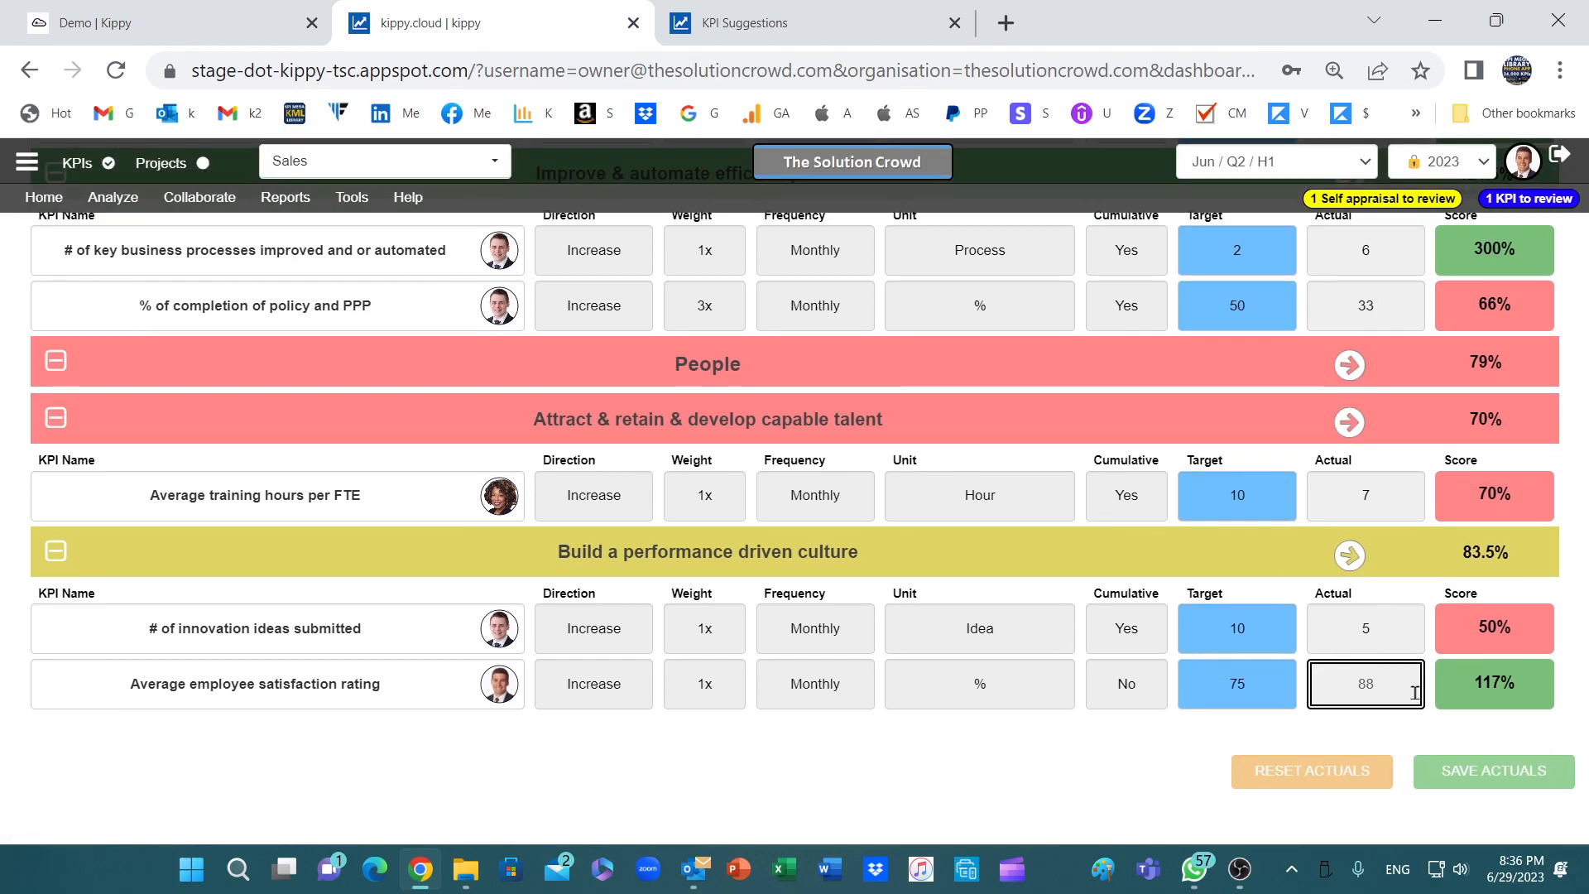
pyautogui.scroll(3, 1415, 693)
pyautogui.scroll(1, 1390, 567)
pyautogui.scroll(10, 1390, 567)
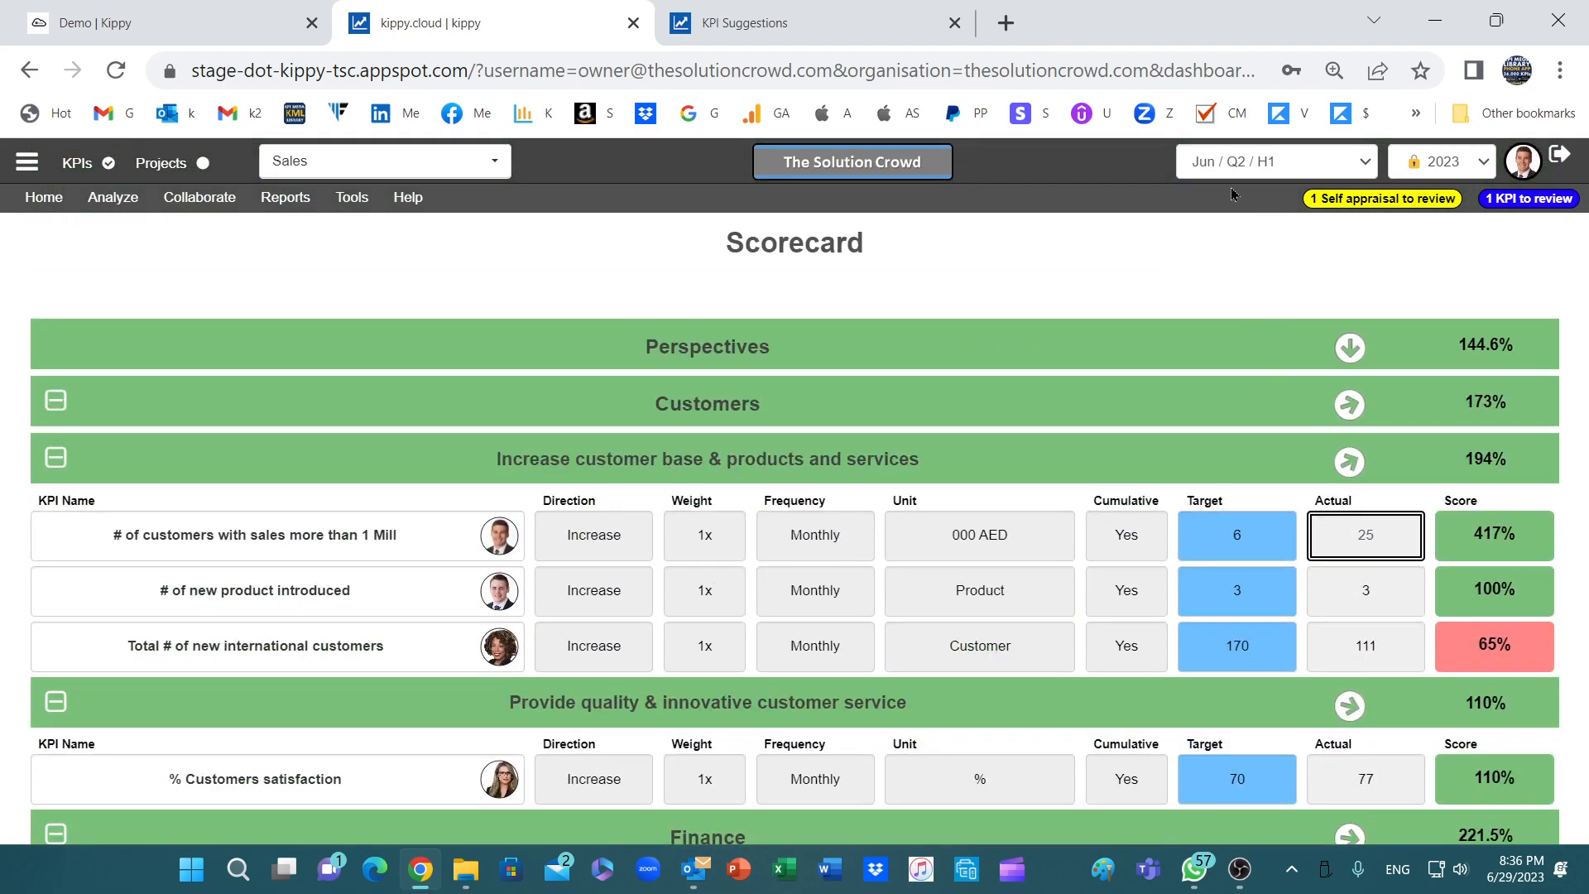
pyautogui.click(1373, 166)
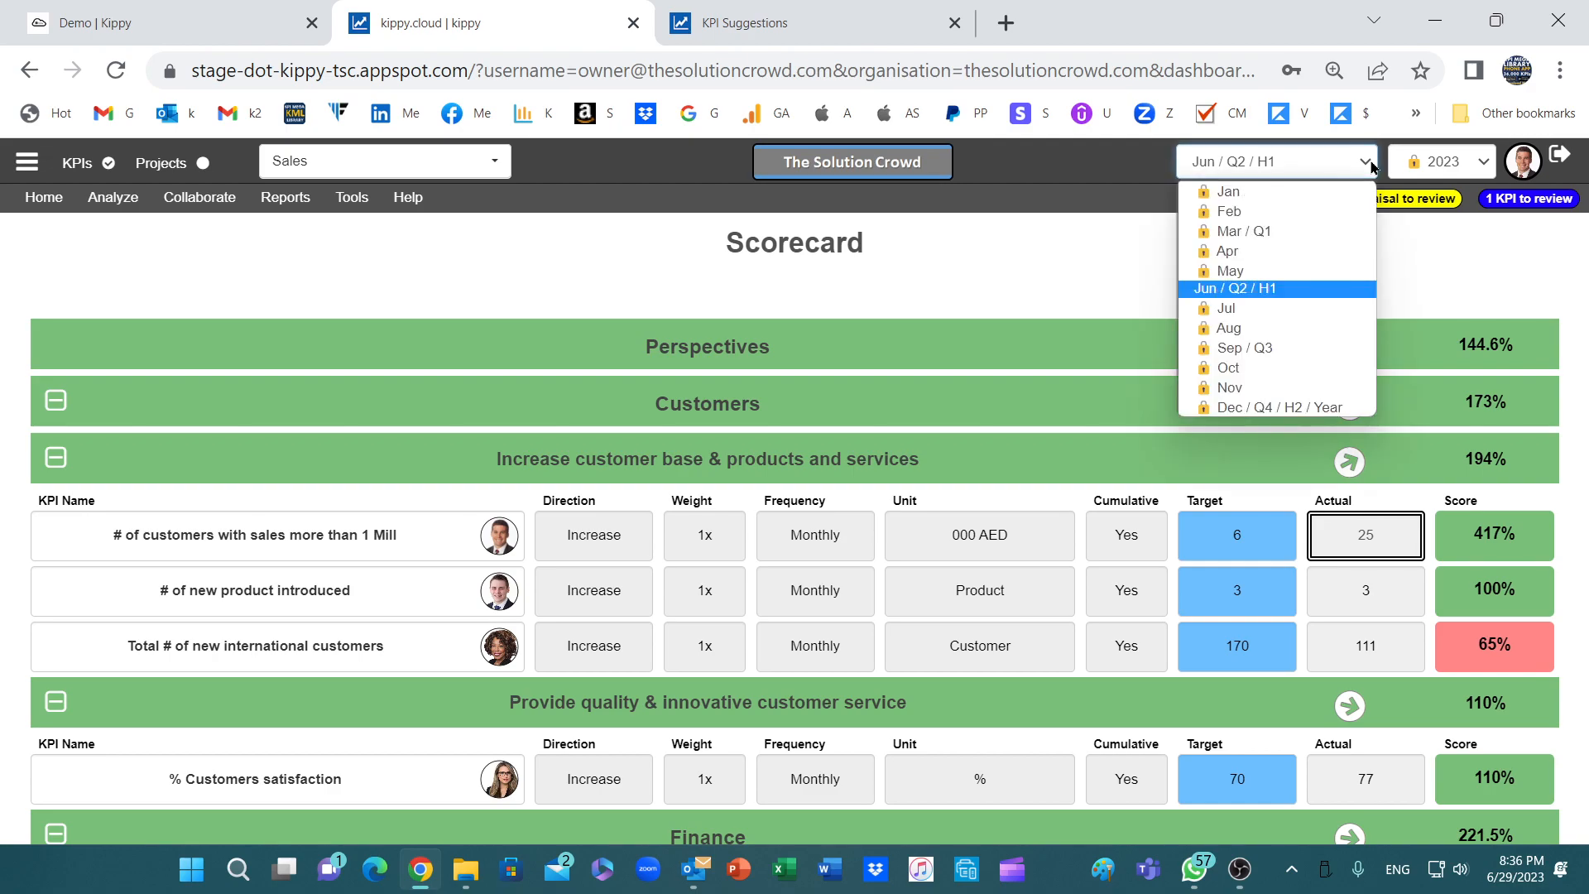
pyautogui.click(1324, 290)
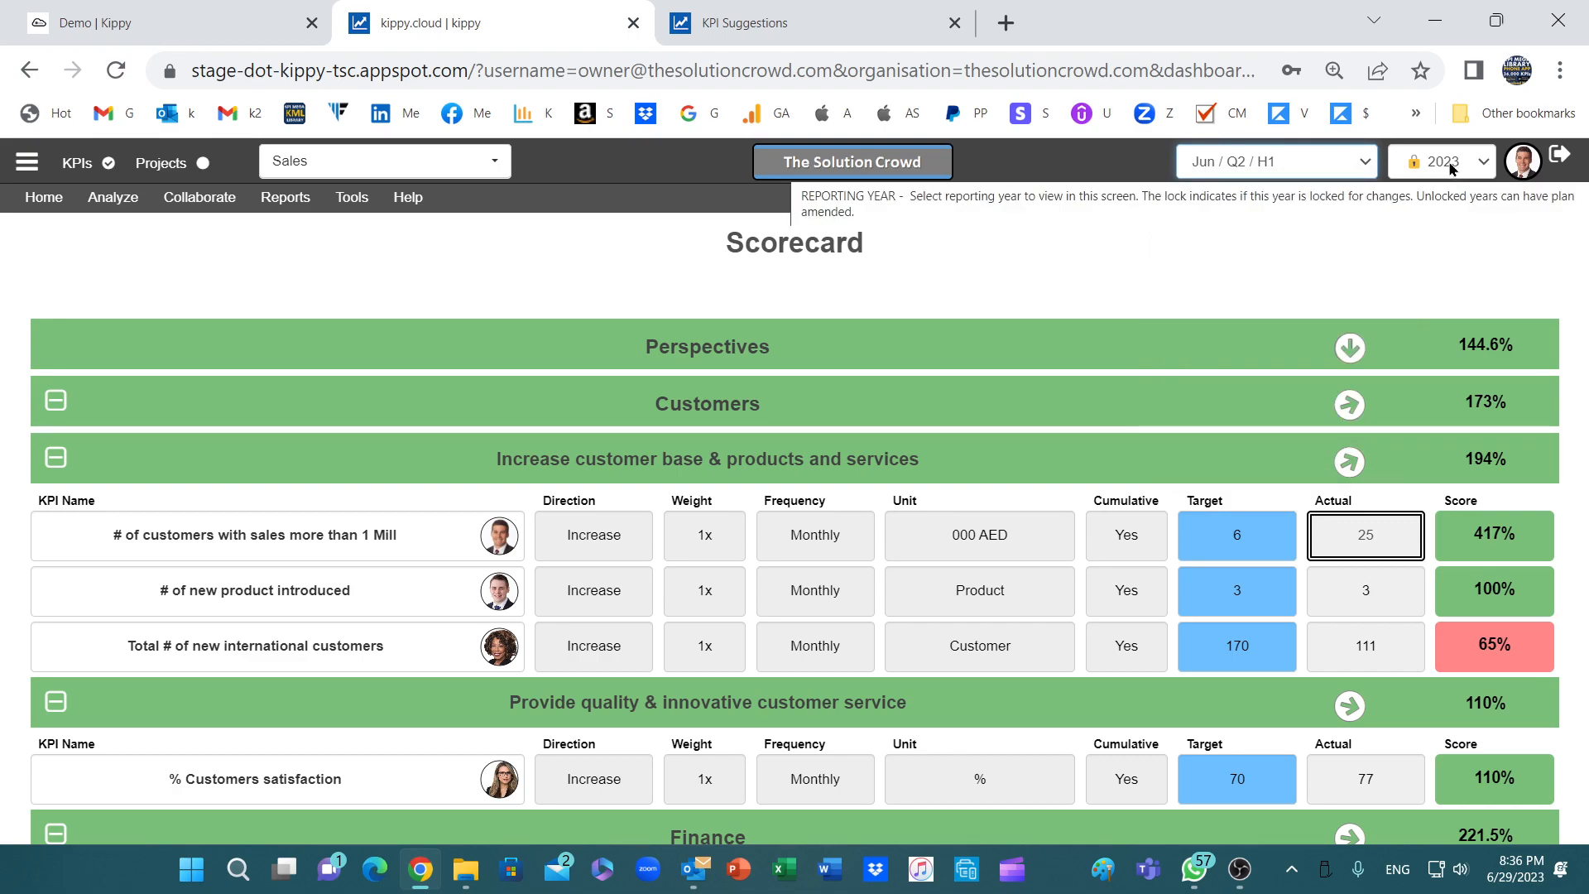
pyautogui.click(853, 161)
pyautogui.click(1005, 460)
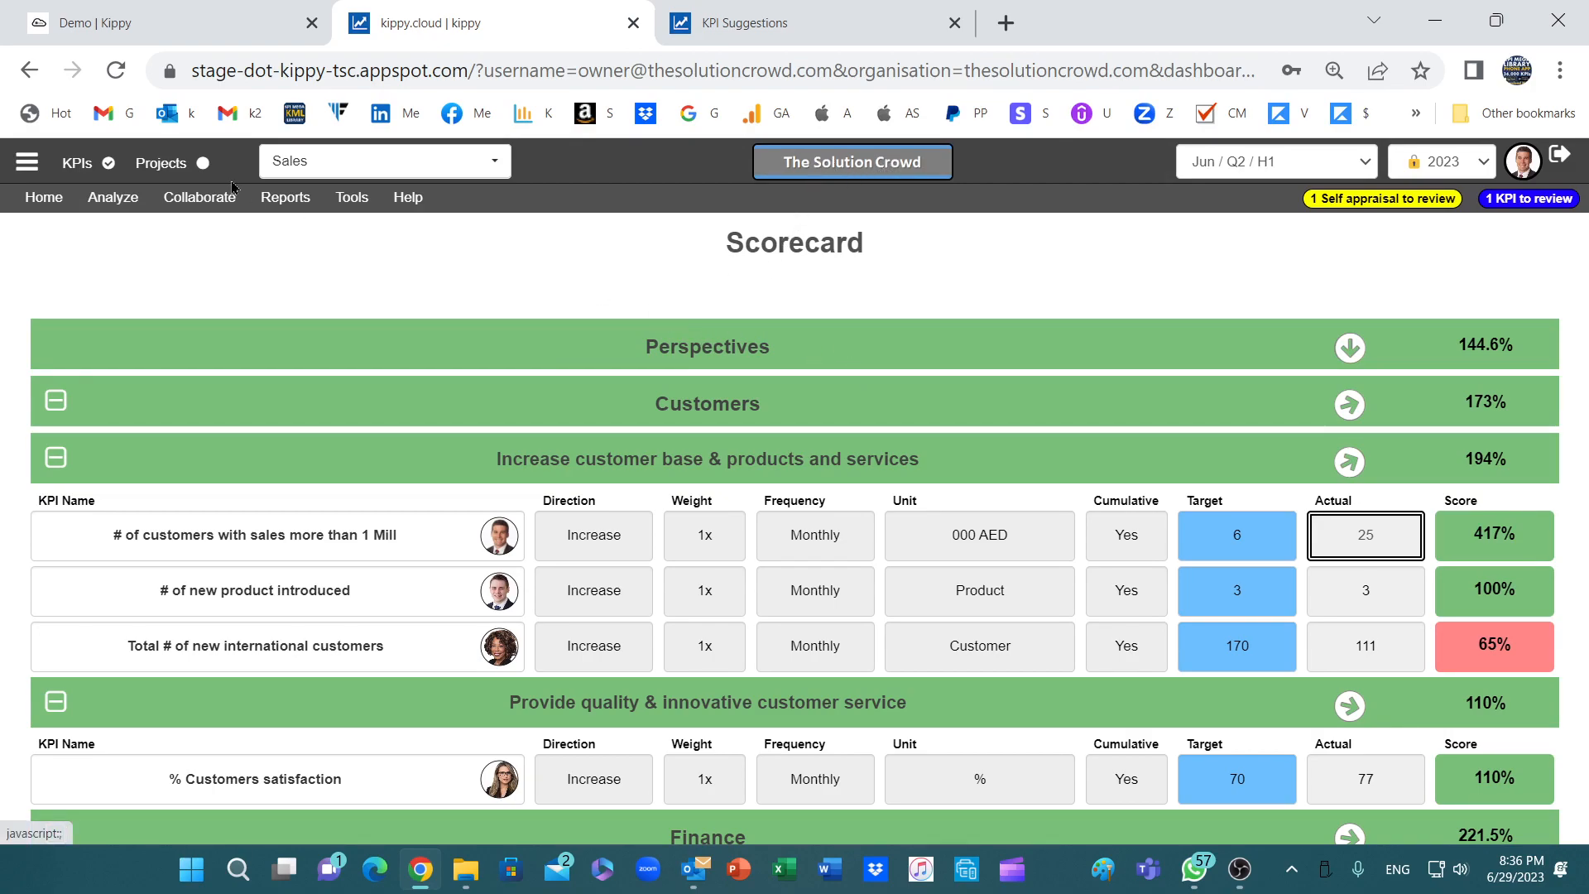
# - Open the Check in page and look over its KPI cards and Summary table
pyautogui.click(44, 197)
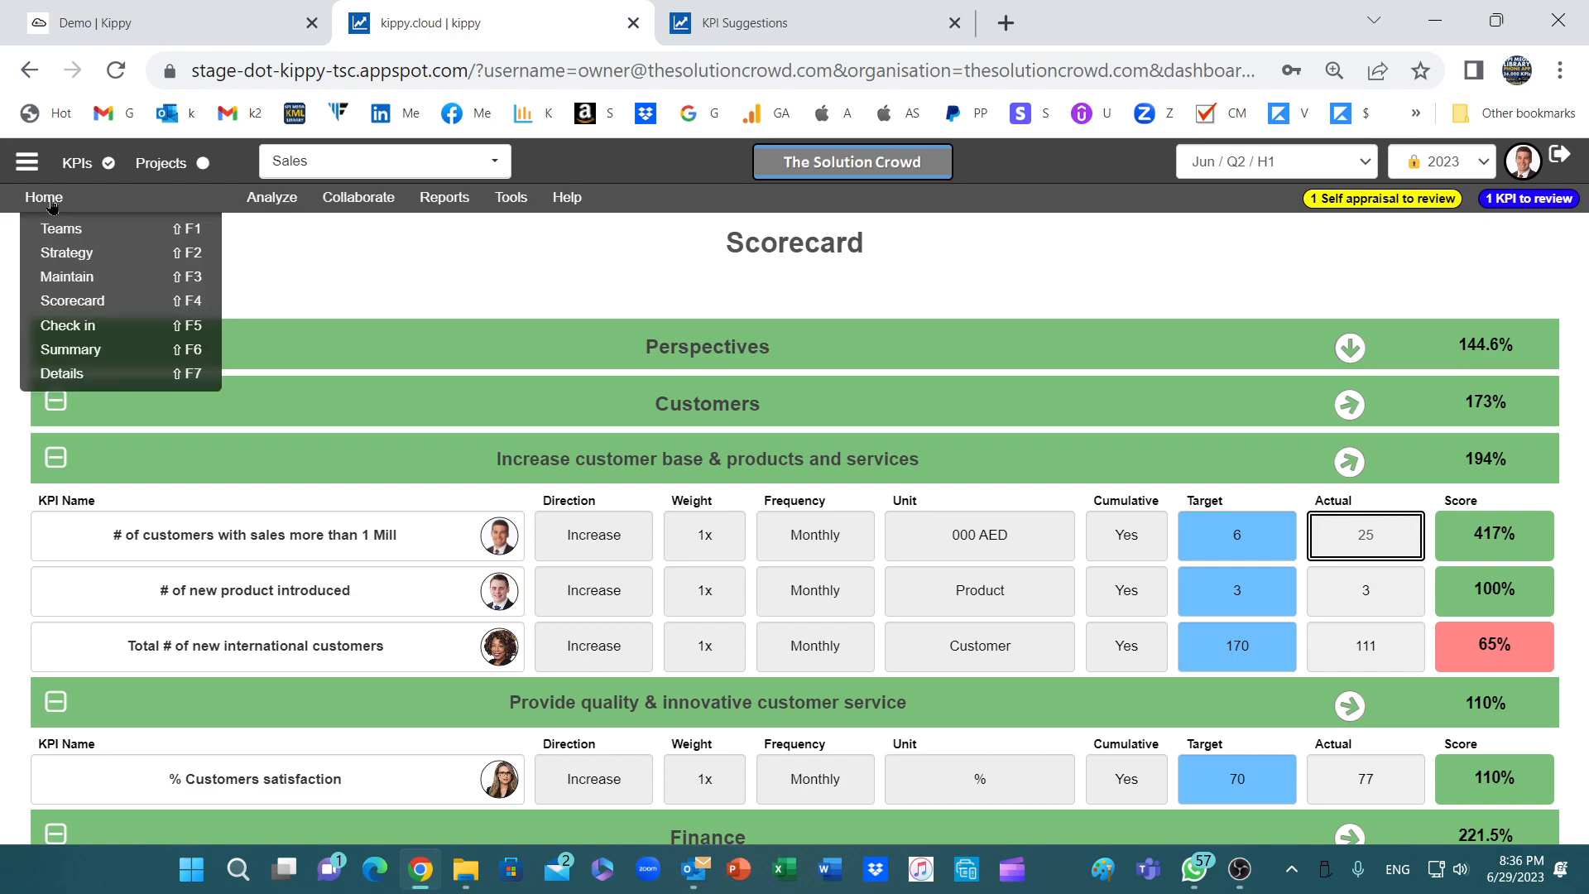
pyautogui.click(77, 329)
pyautogui.scroll(-3, 737, 505)
pyautogui.scroll(3, 737, 509)
pyautogui.scroll(-3, 738, 521)
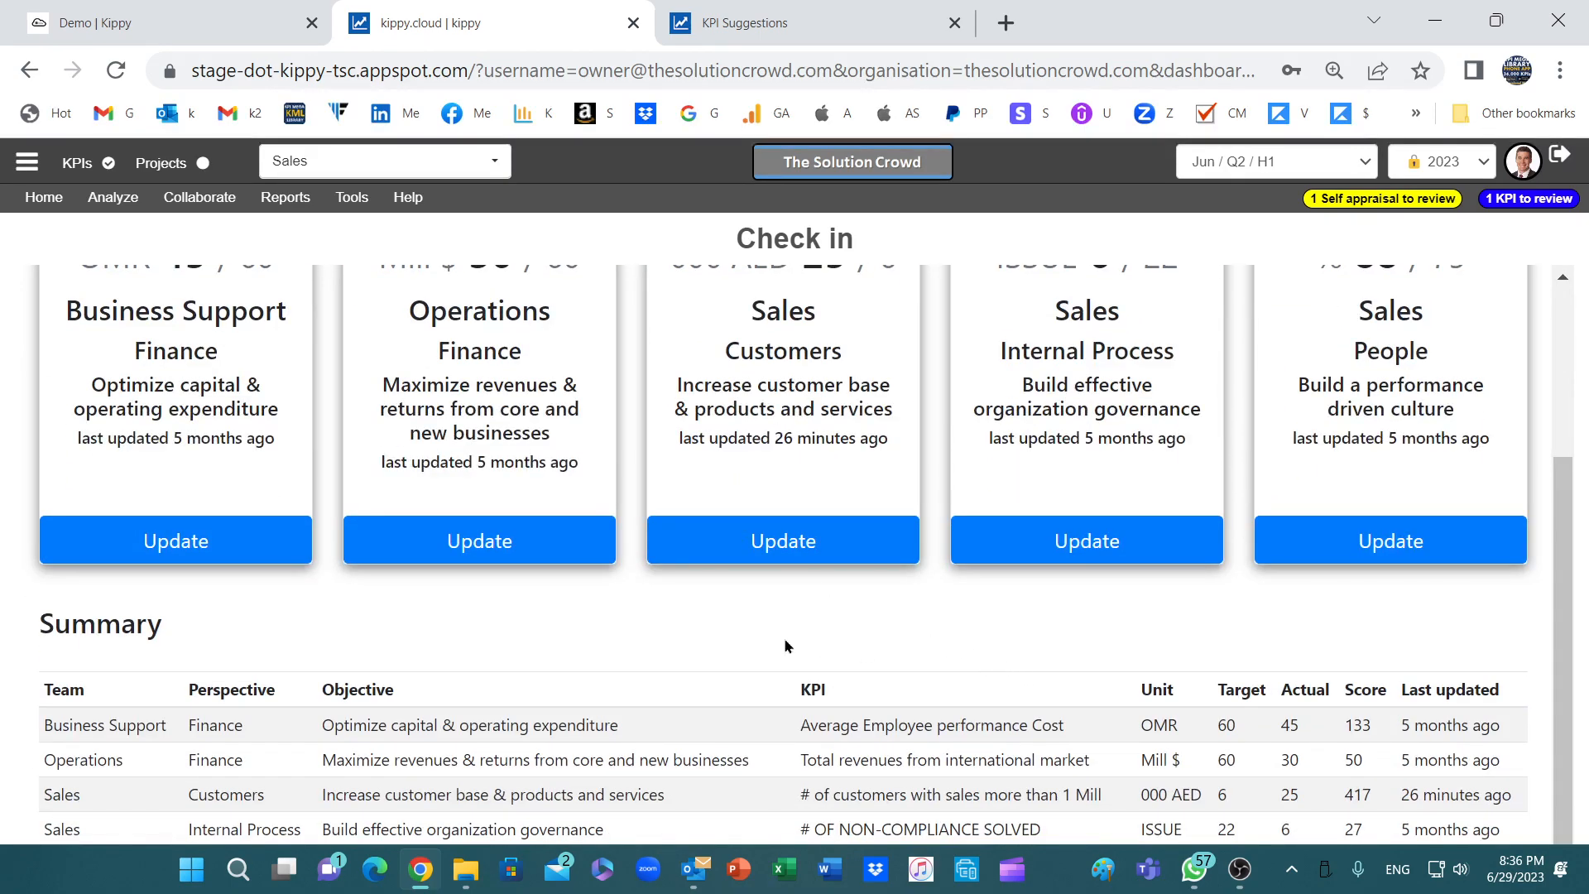
pyautogui.scroll(-1, 695, 637)
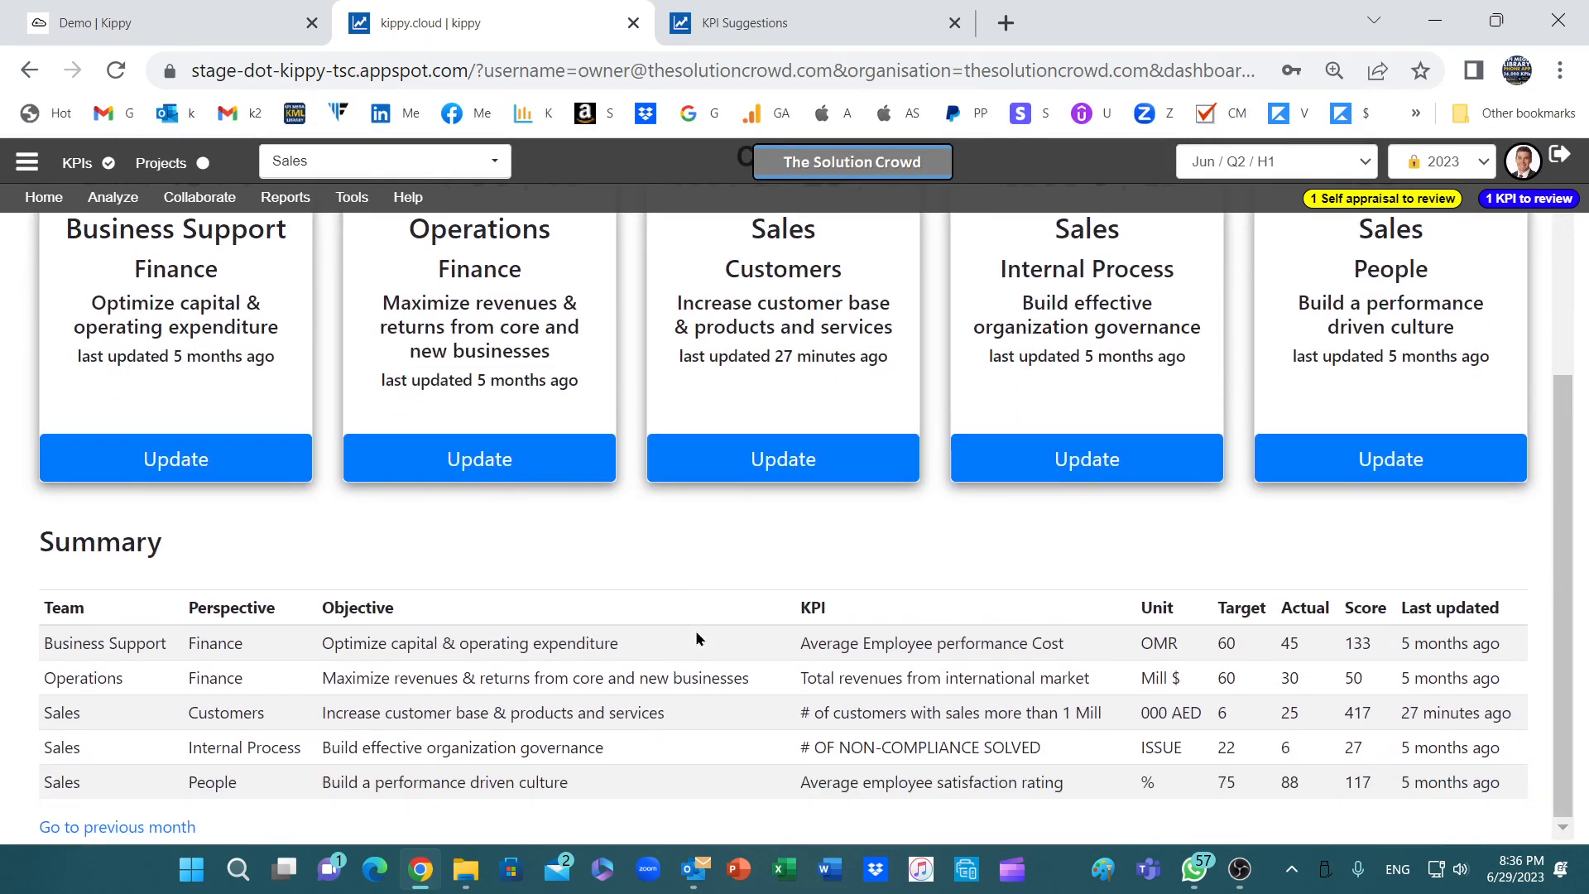
pyautogui.scroll(3, 695, 637)
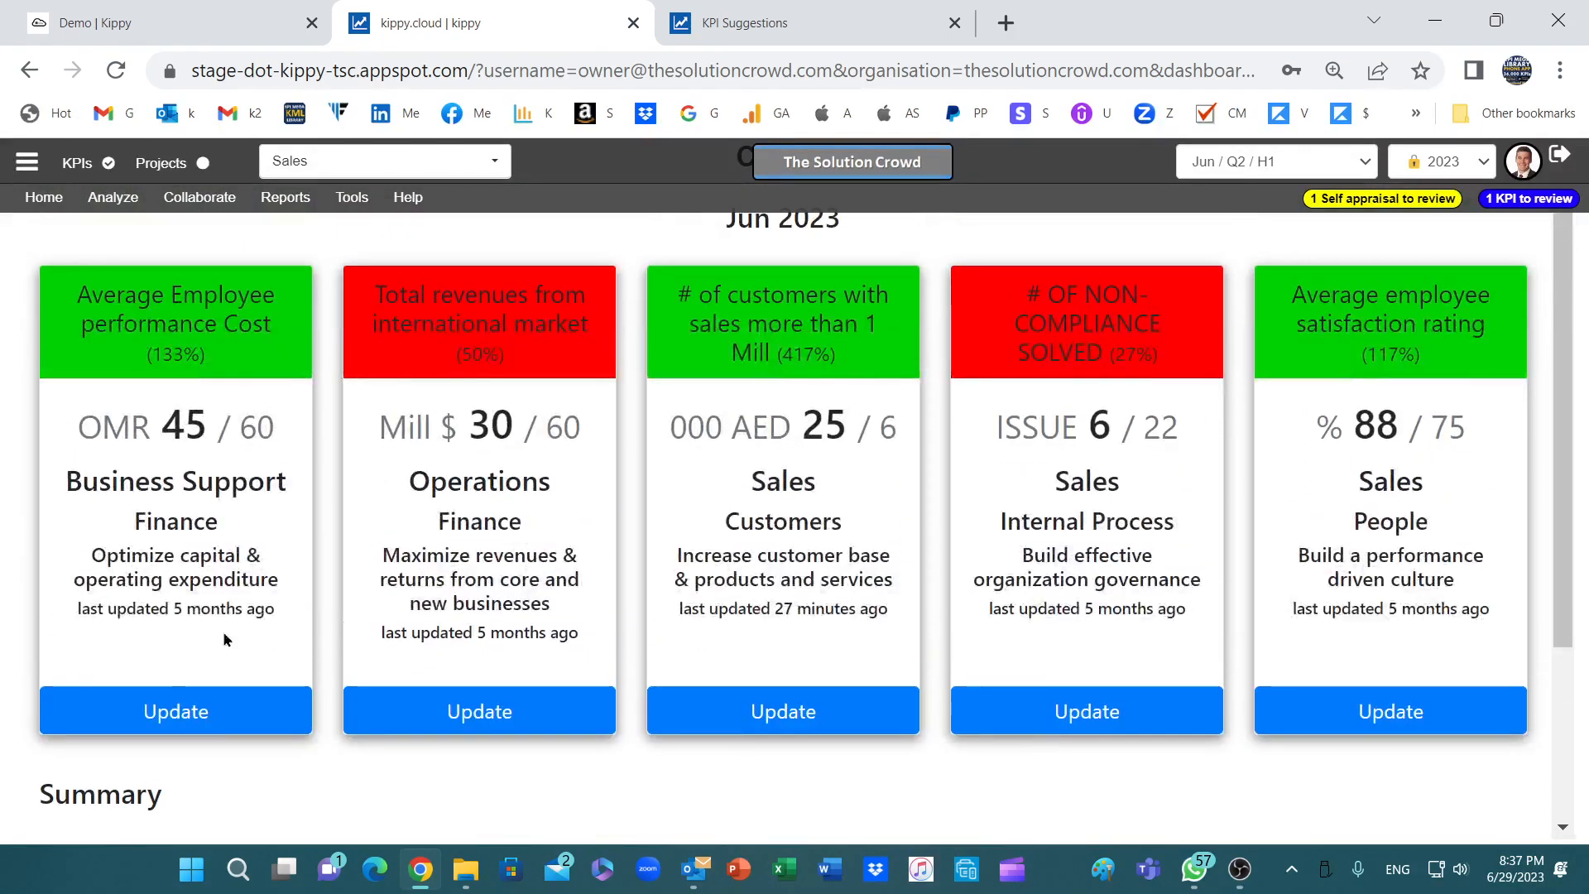
# - Try a new actual of 51 for the Average Employee performance Cost KPI and cancel the update
pyautogui.click(194, 717)
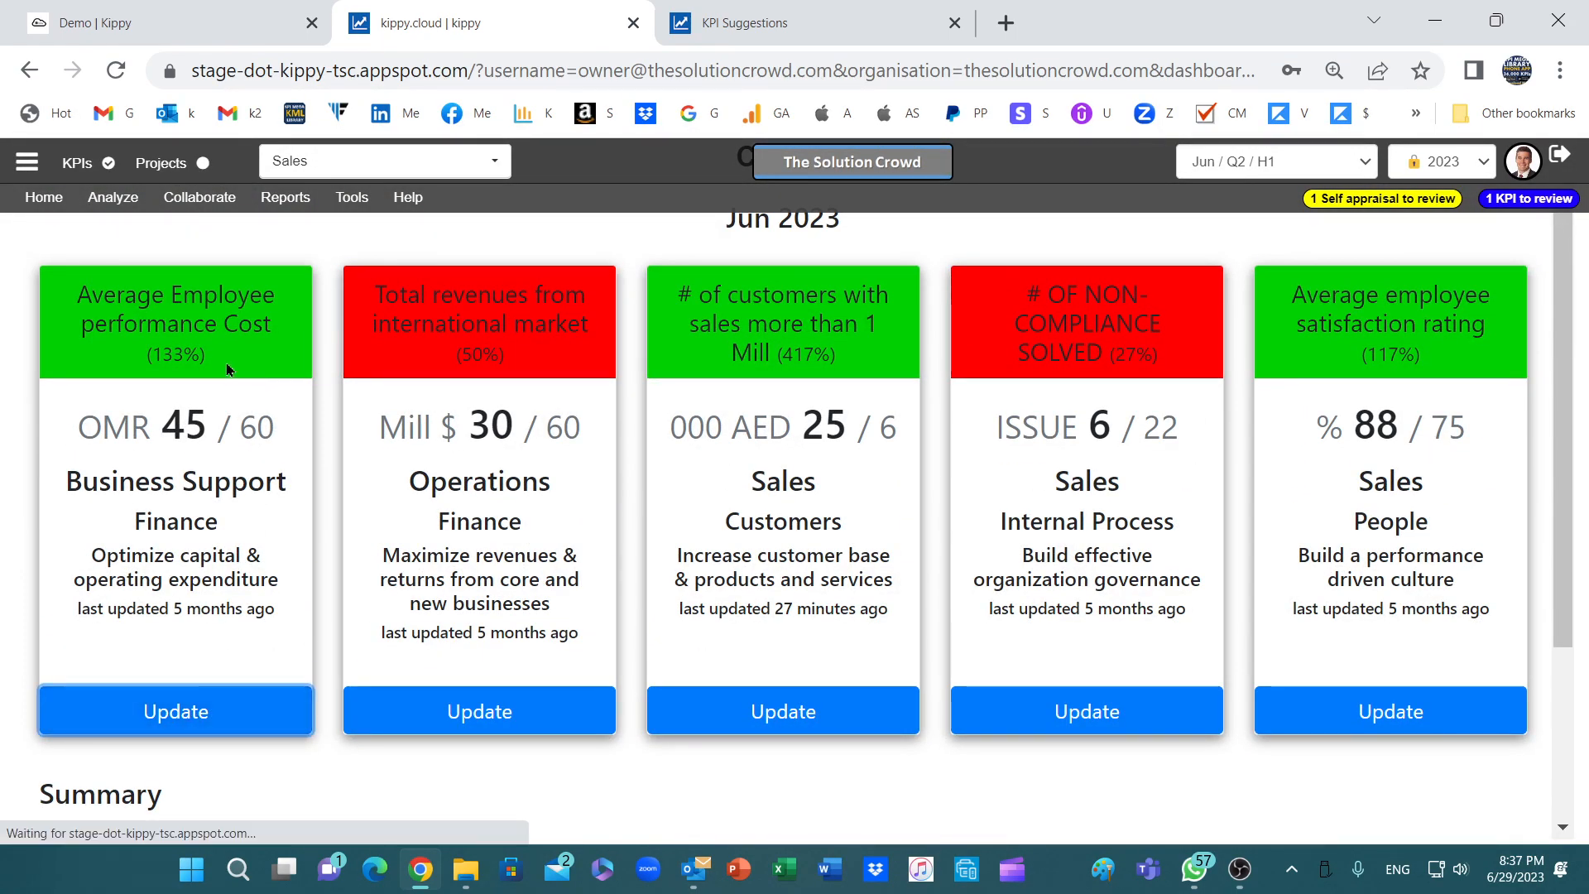
pyautogui.click(1484, 428)
pyautogui.click(1485, 427)
pyautogui.click(1485, 427)
pyautogui.click(1484, 427)
pyautogui.click(1485, 427)
pyautogui.click(1484, 427)
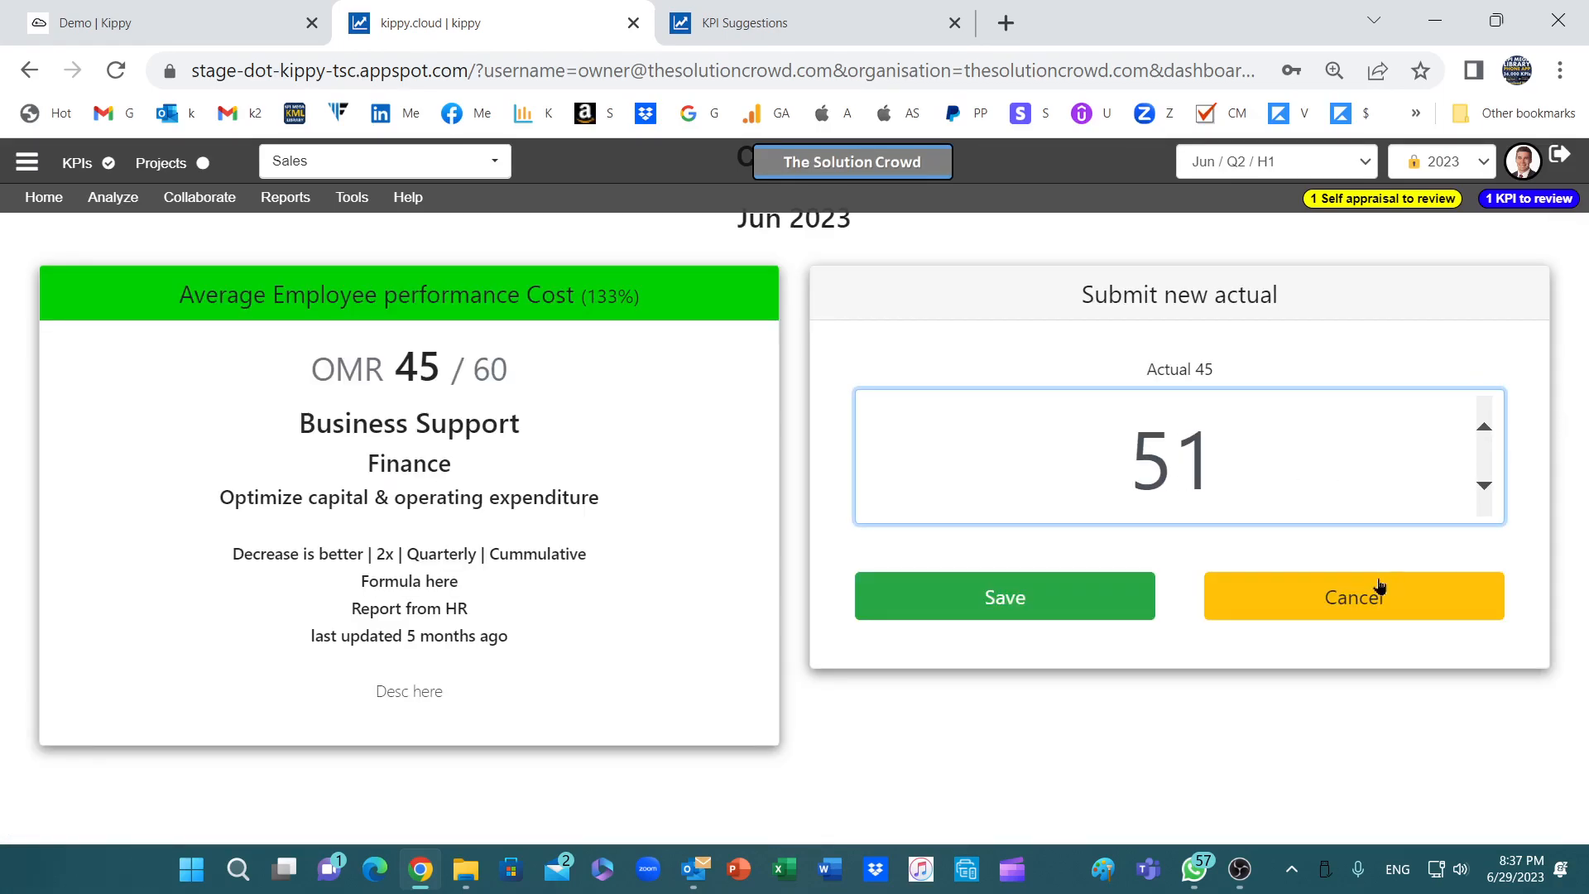
pyautogui.click(1233, 595)
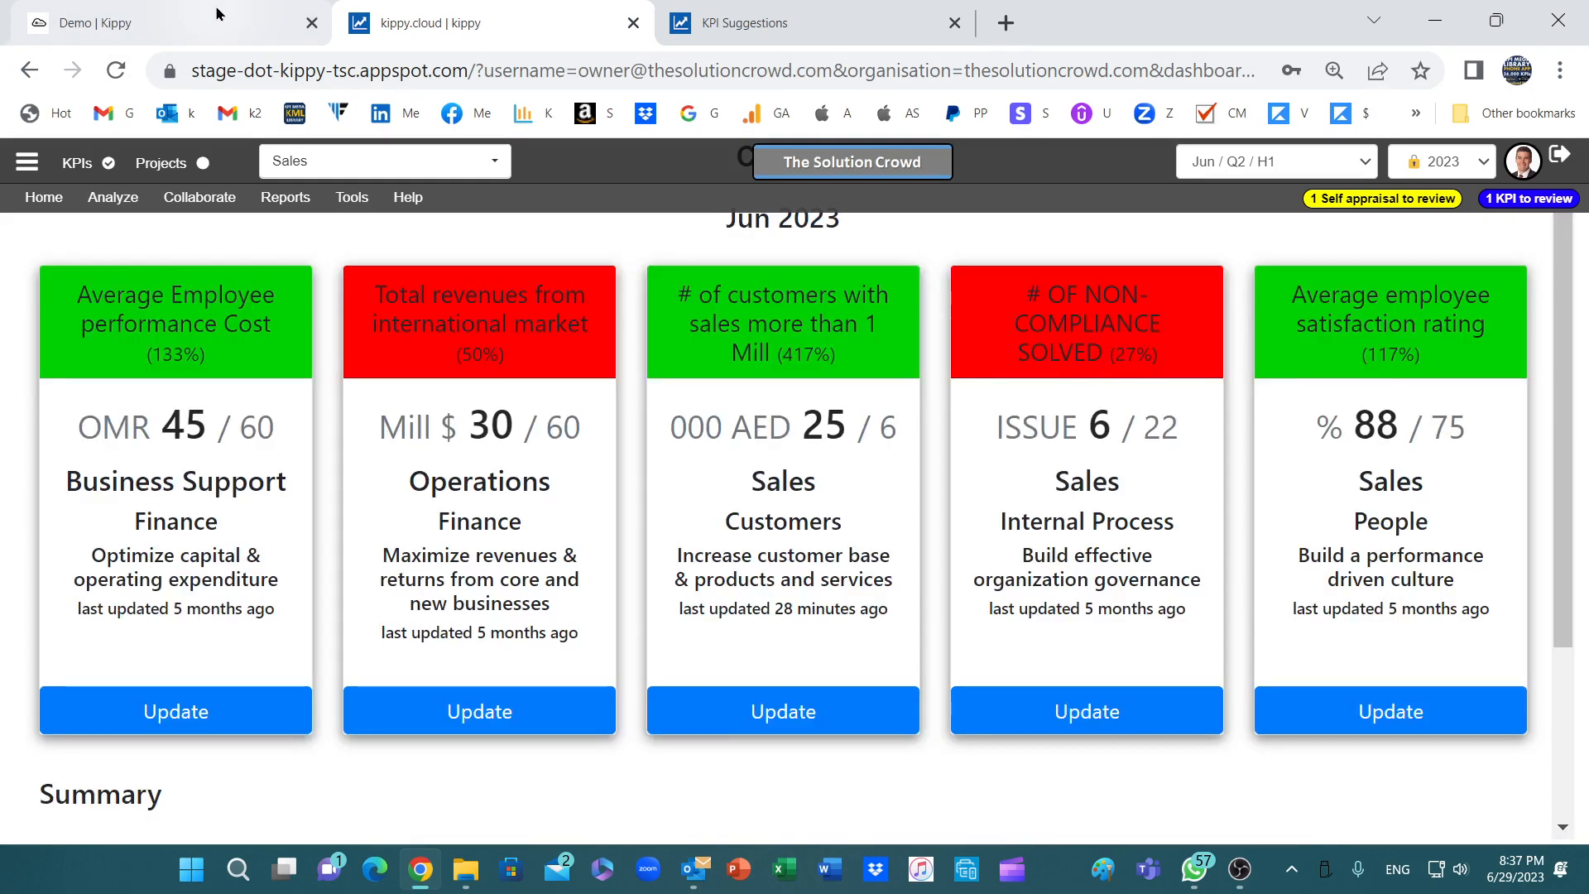
# - Leave the Check in page and open the Executive Summary for Sales
pyautogui.scroll(1, 383, 460)
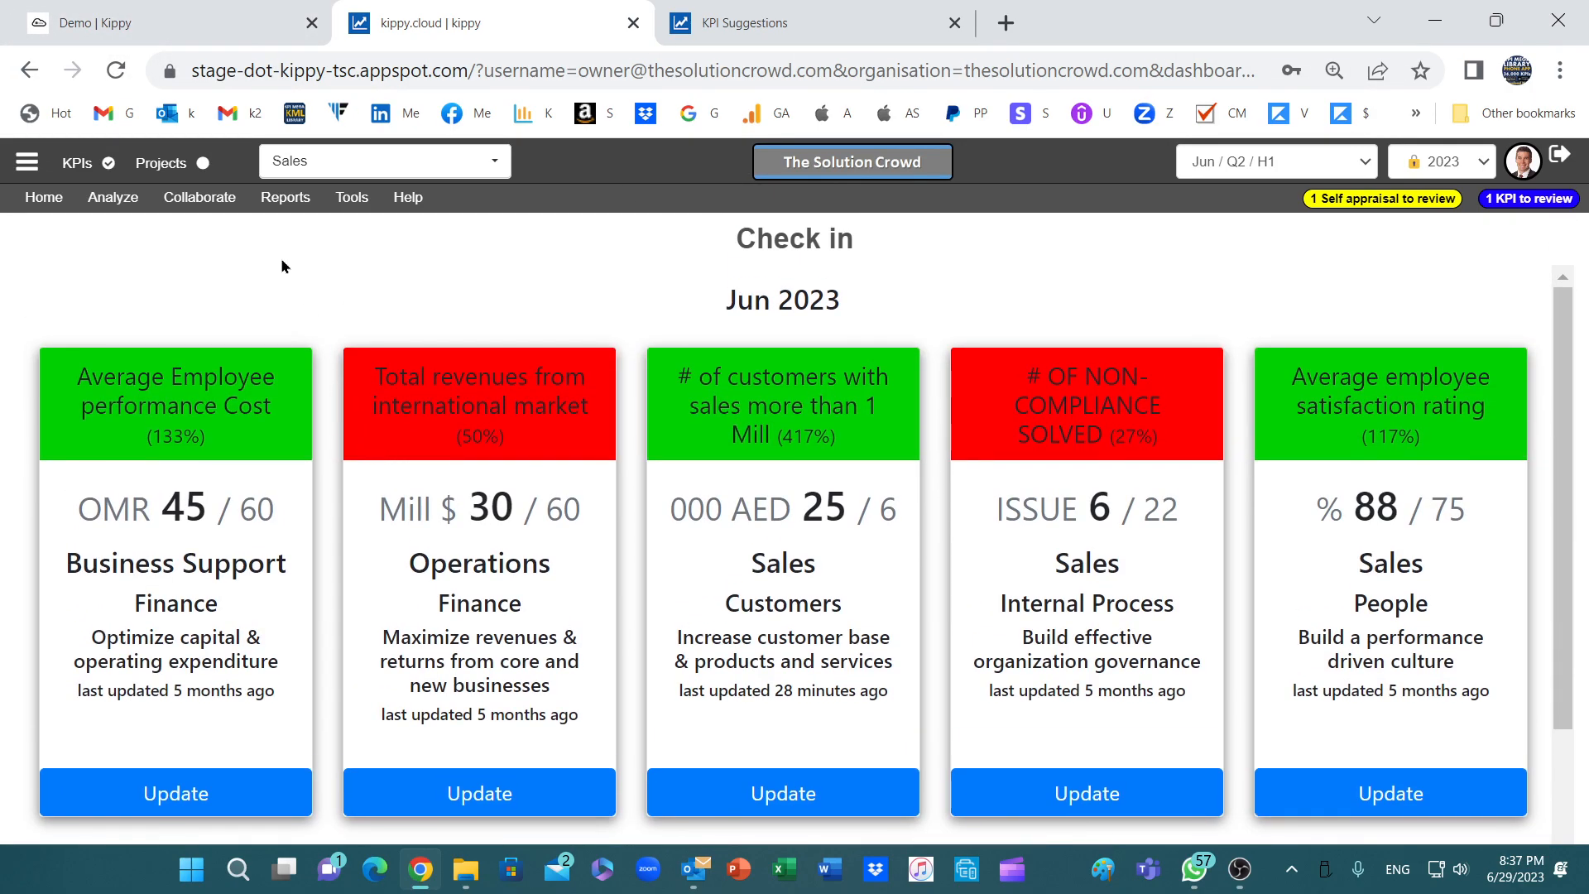
pyautogui.click(55, 199)
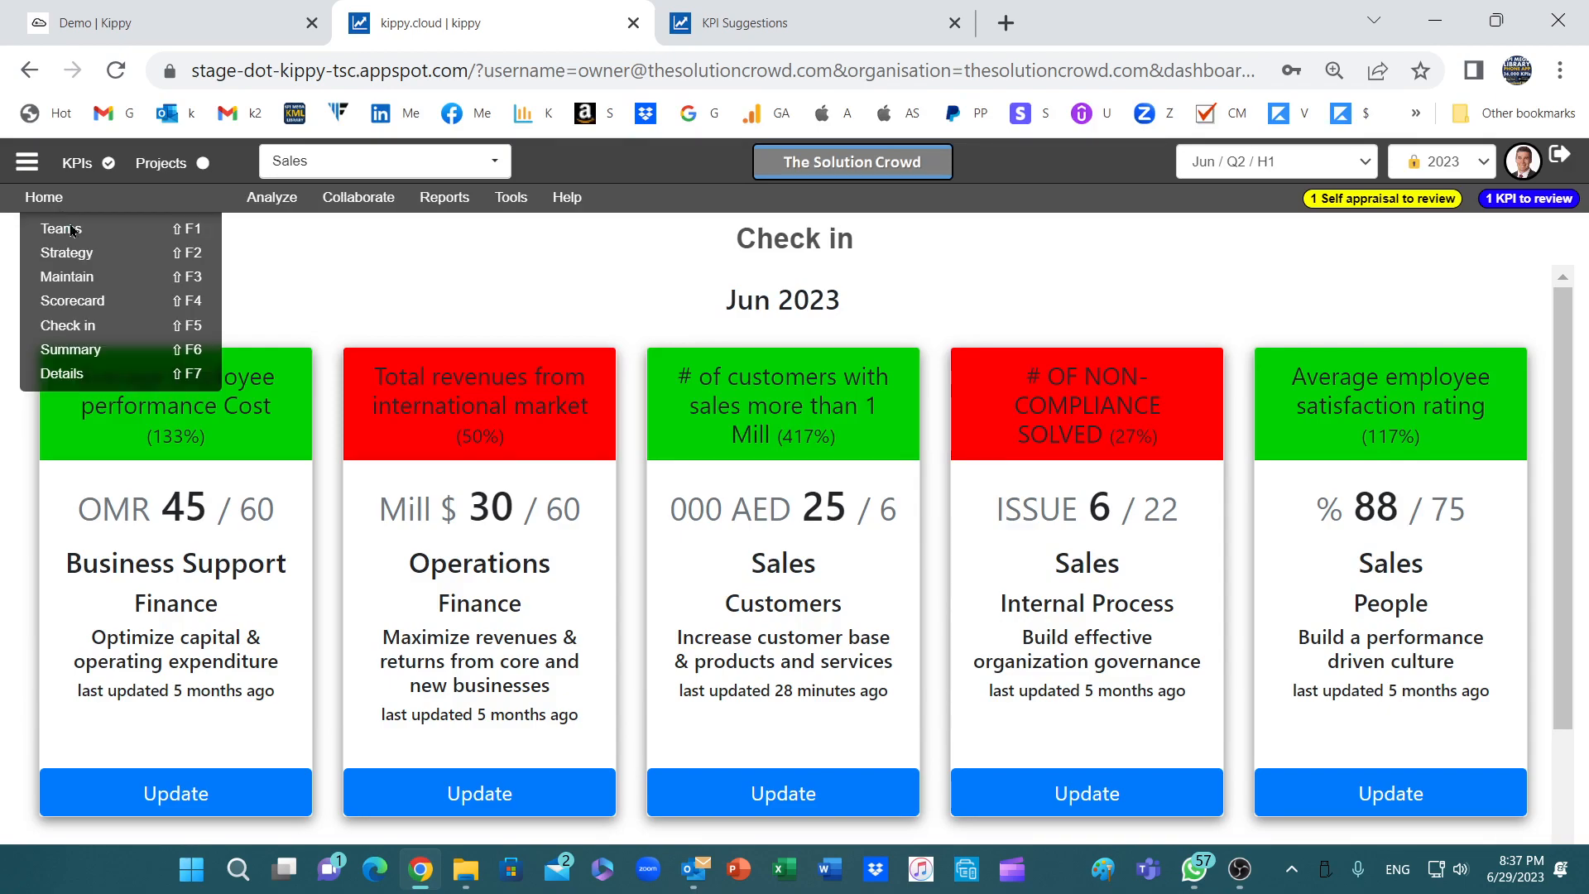
pyautogui.click(116, 354)
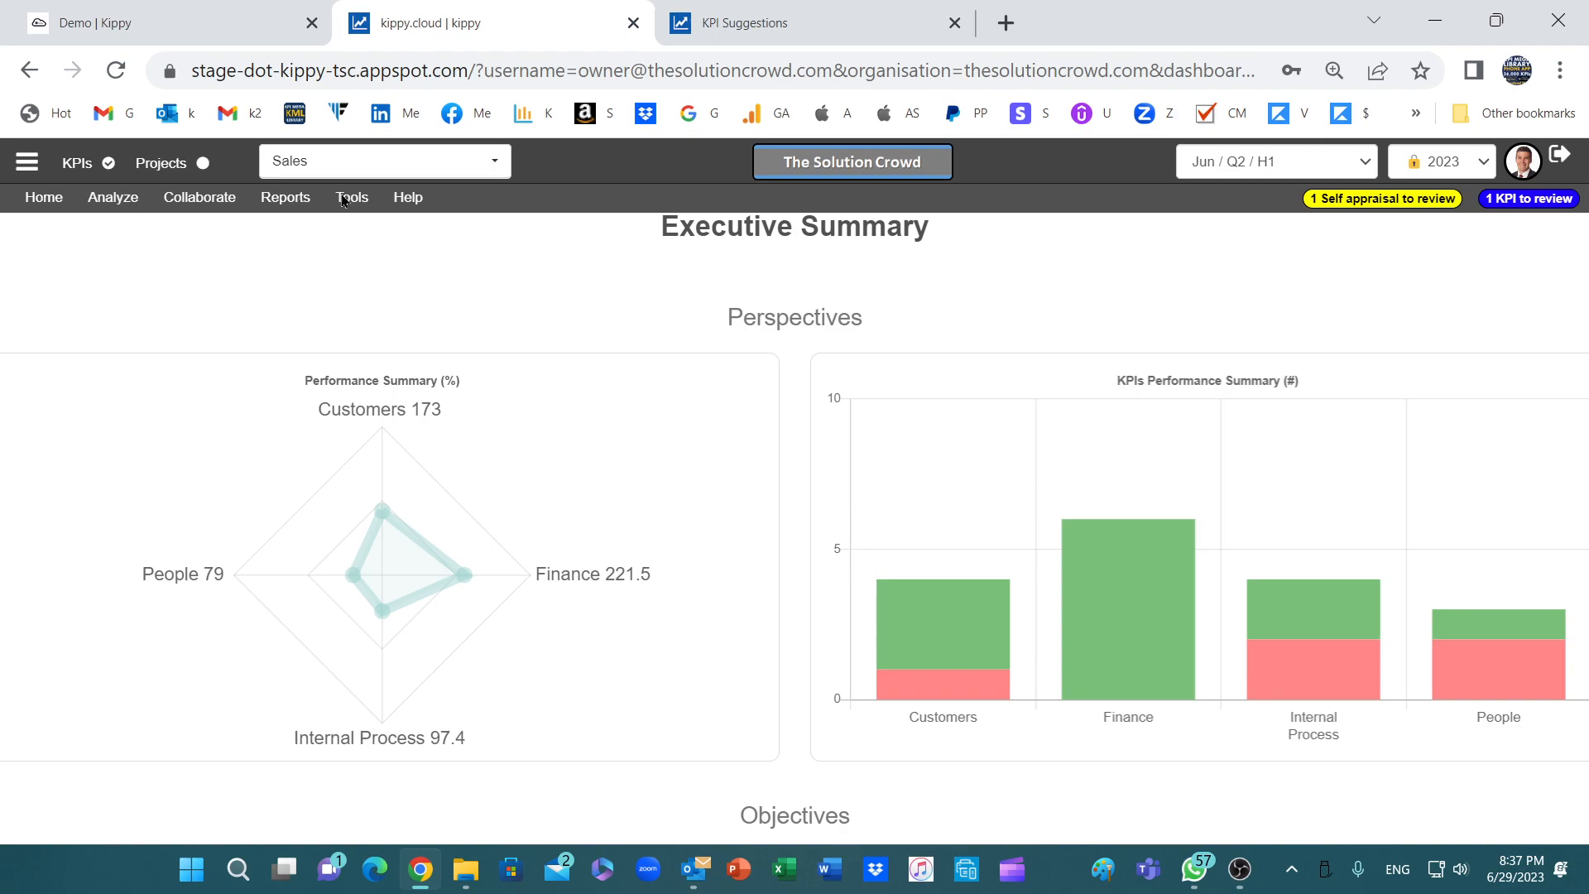
# - Look through the team list, keeping Sales, and reopen the Executive Summary to examine its Perspectives charts
pyautogui.click(493, 166)
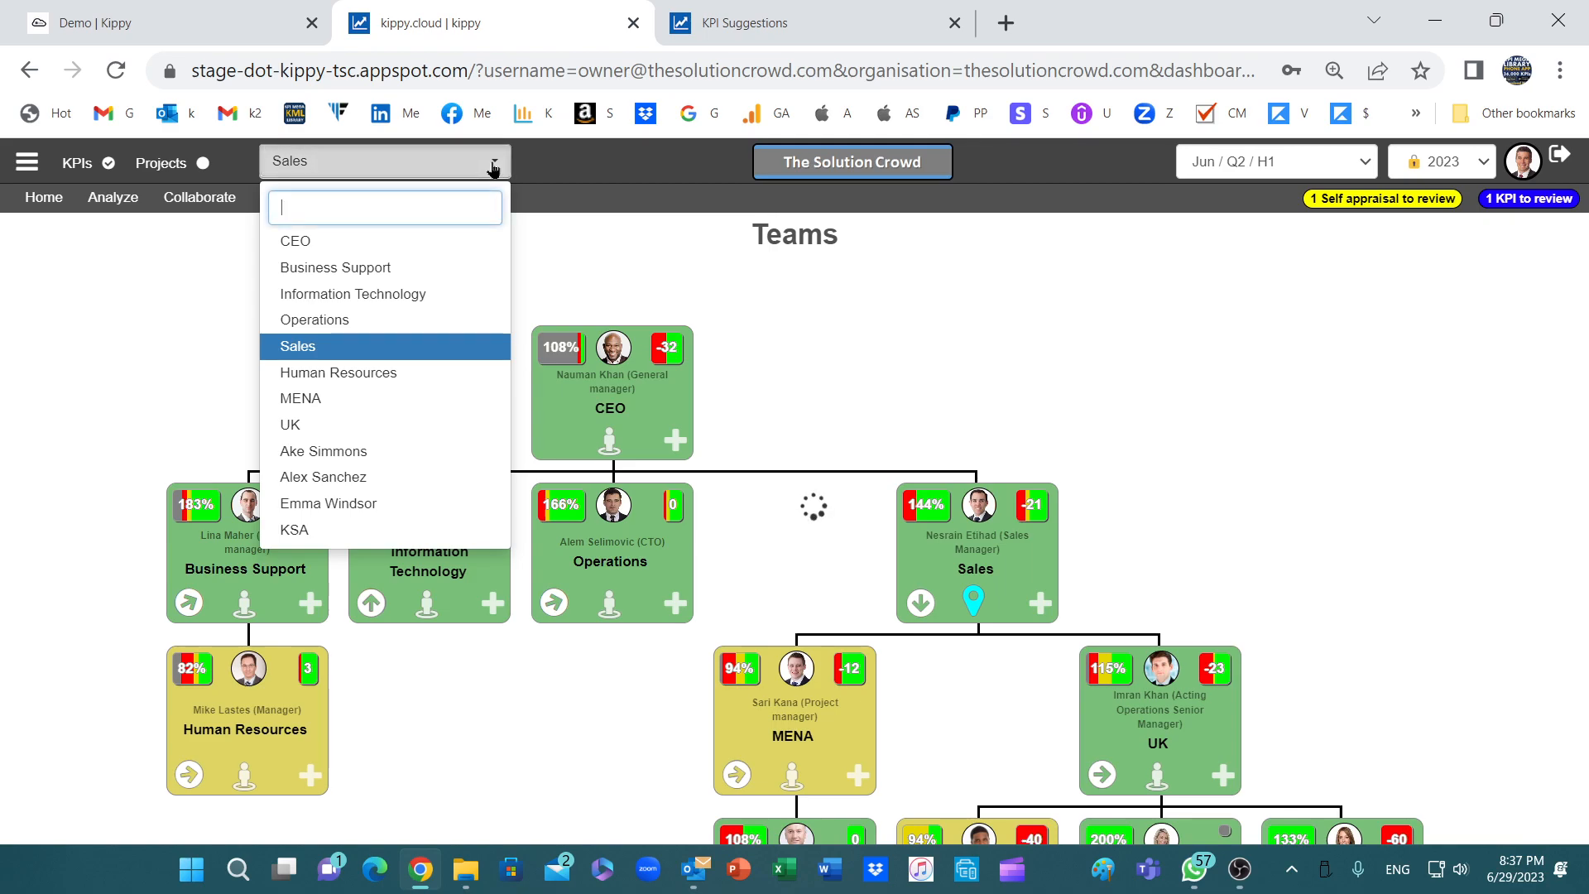
pyautogui.click(578, 164)
pyautogui.moveTo(51, 200)
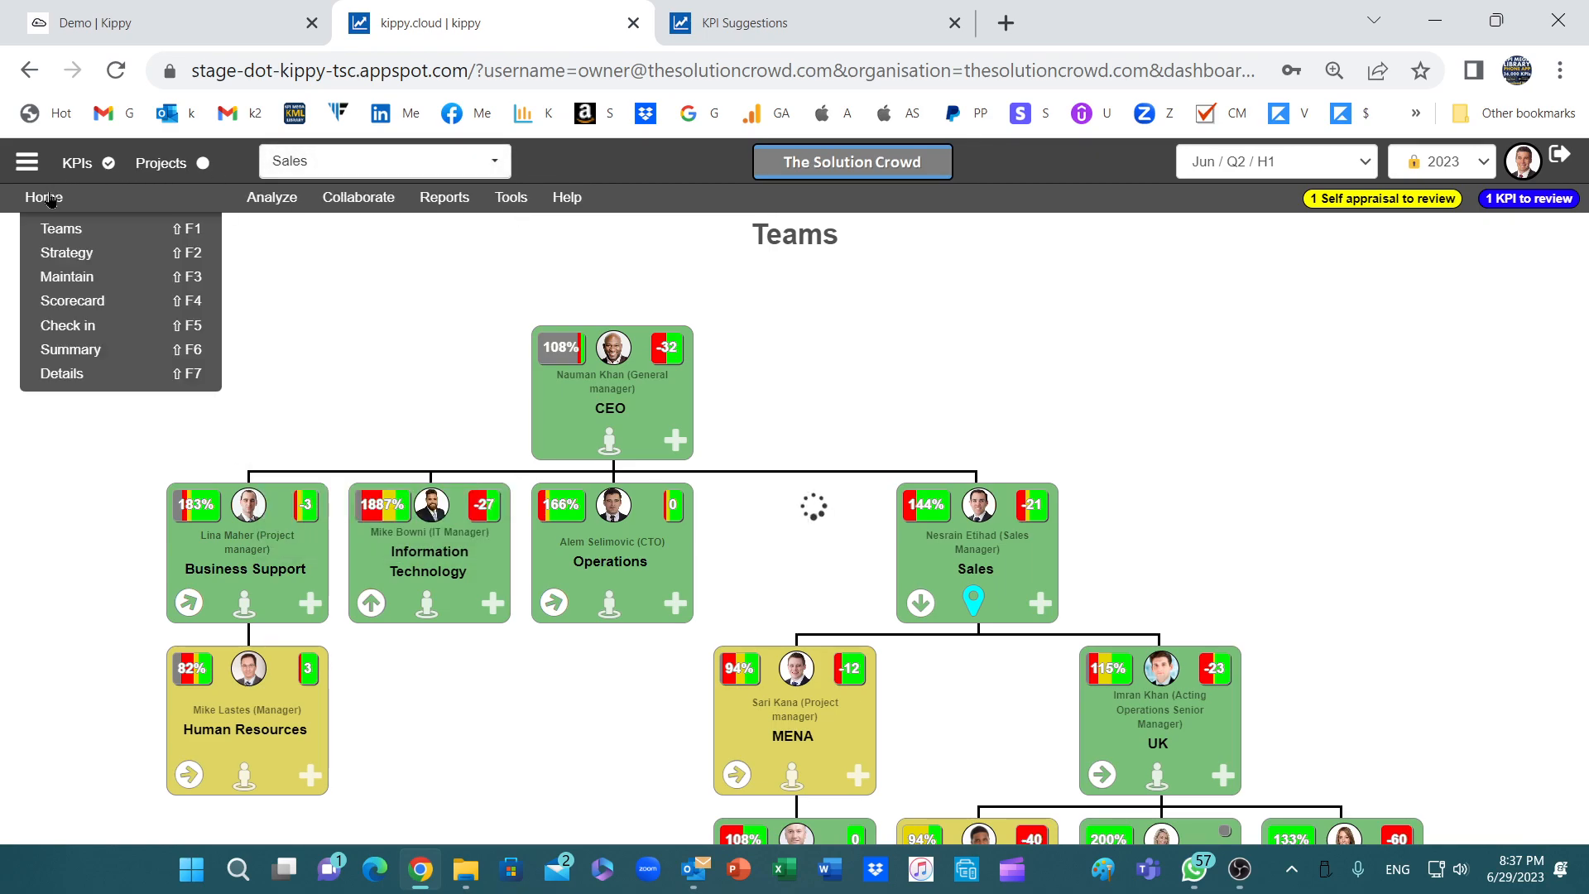
pyautogui.click(121, 352)
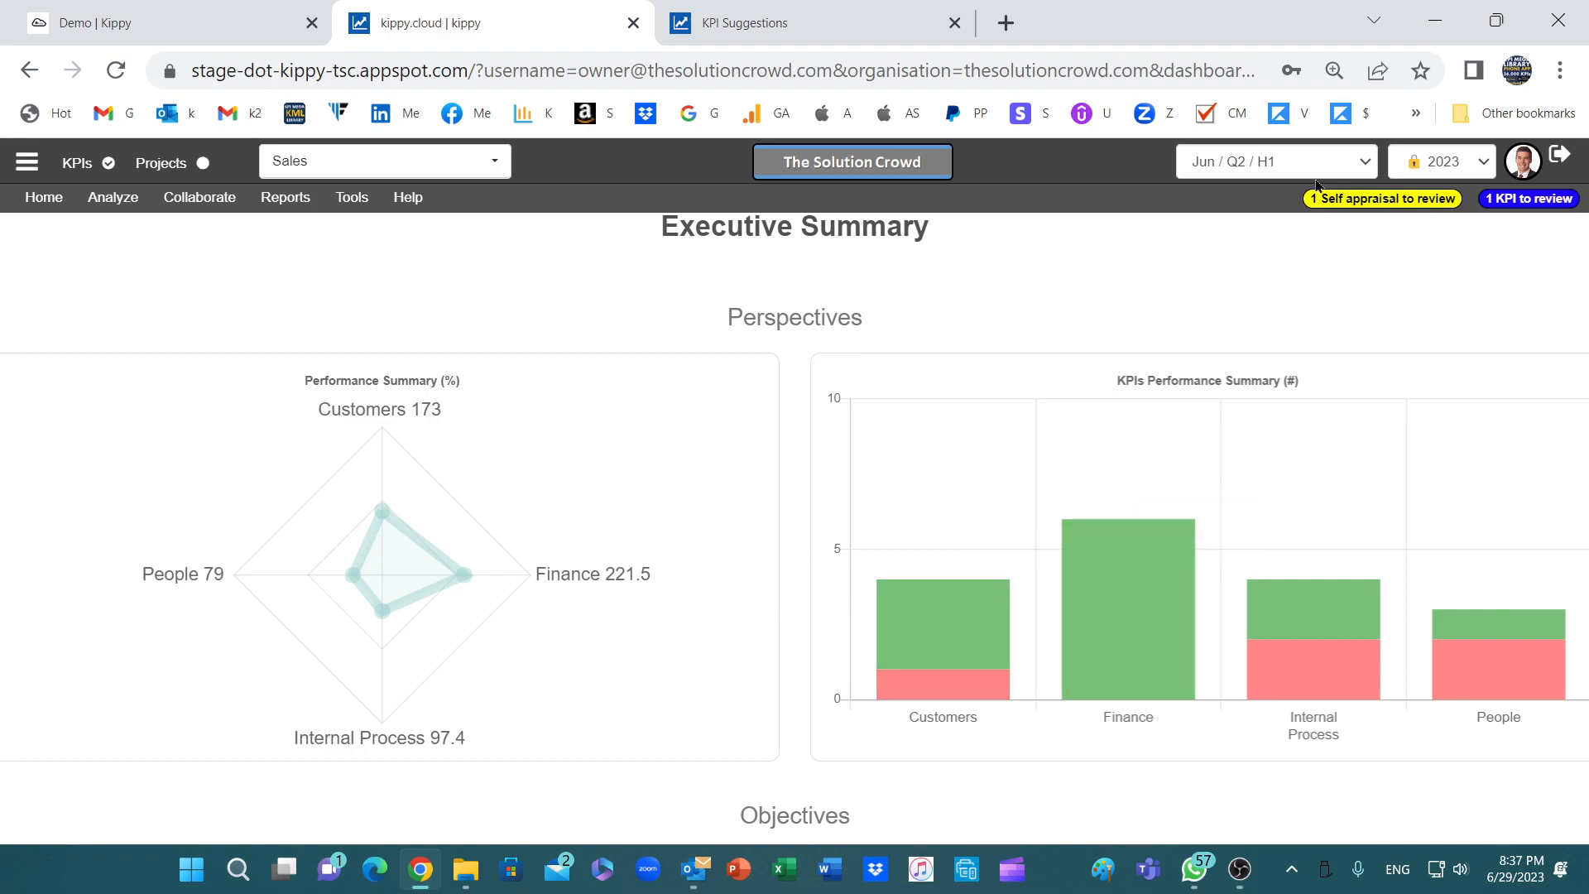
pyautogui.scroll(-2, 1387, 331)
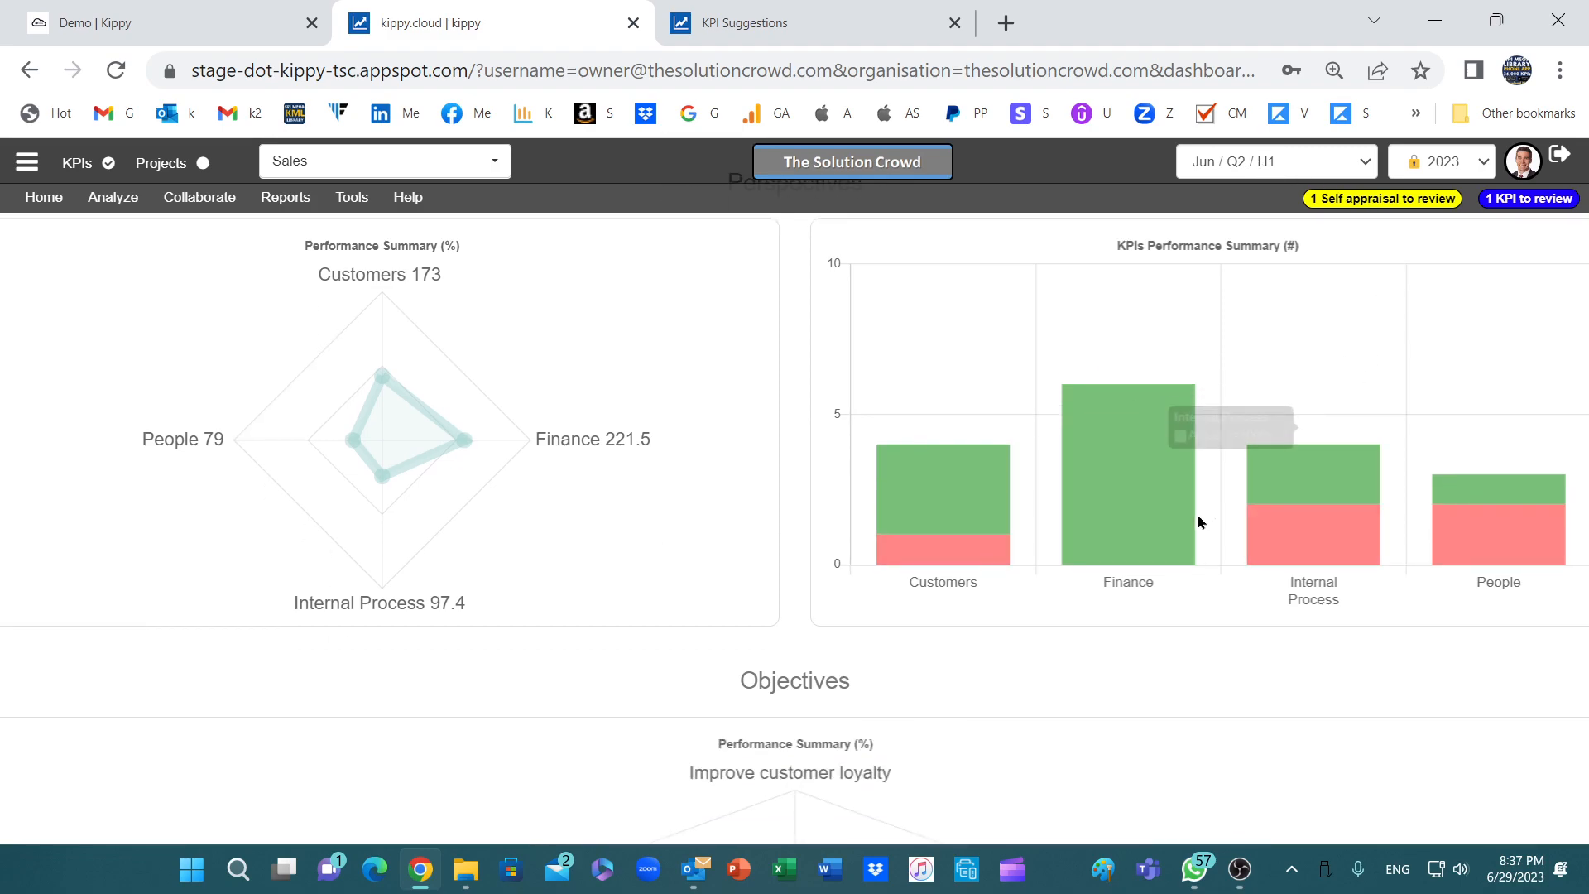
pyautogui.scroll(2, 1307, 563)
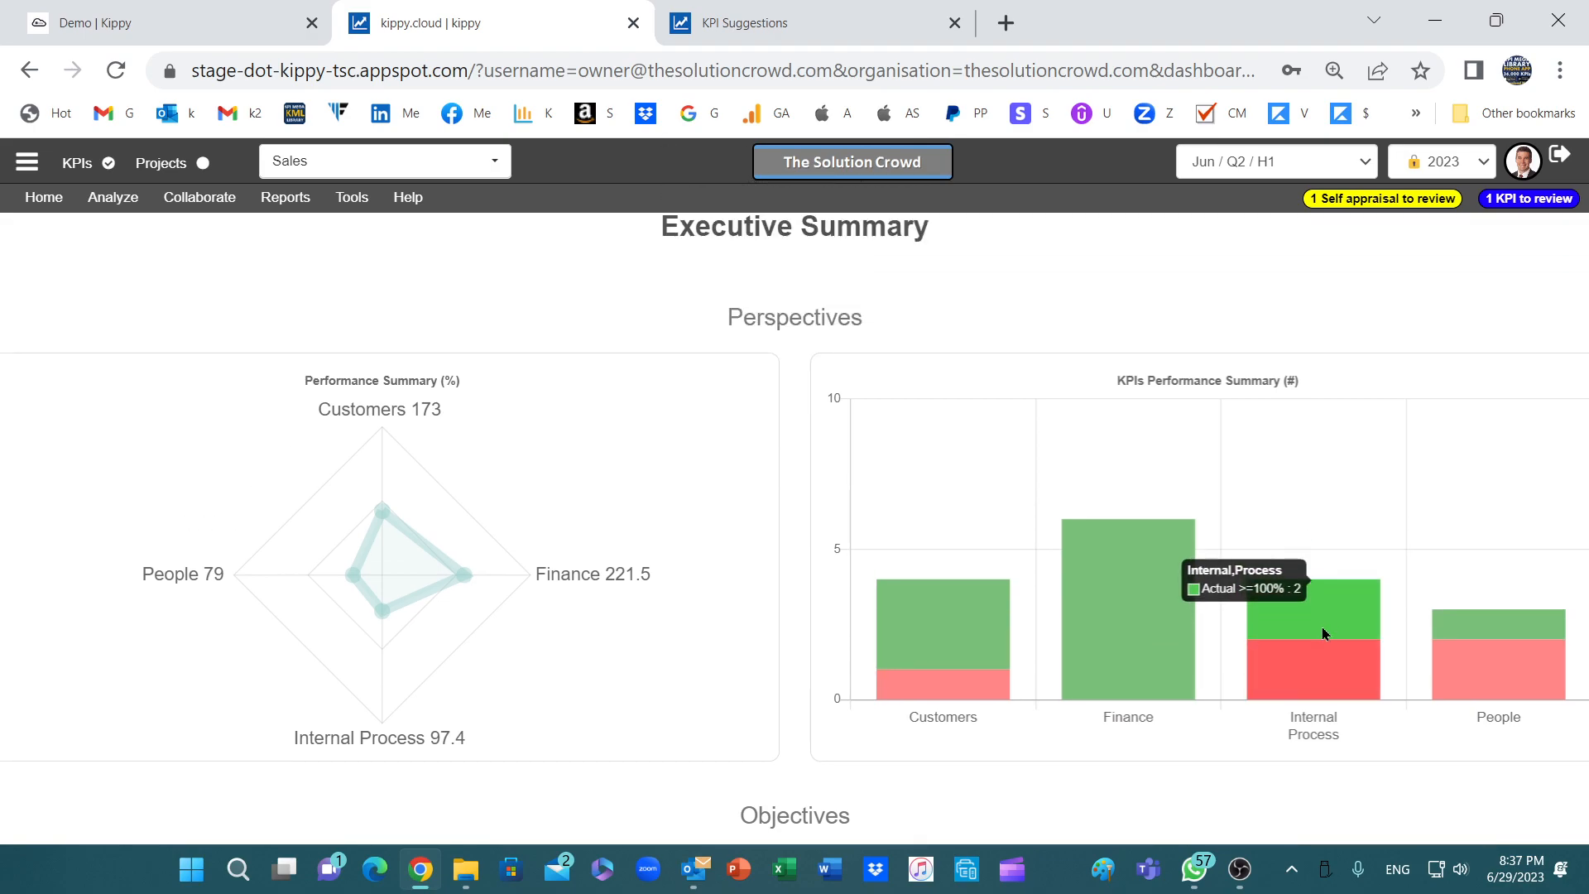
# - Examine the Objectives radar chart and KPIs Performance Summary chart in the Executive Summary
pyautogui.scroll(-5, 1320, 637)
pyautogui.scroll(-4, 1318, 658)
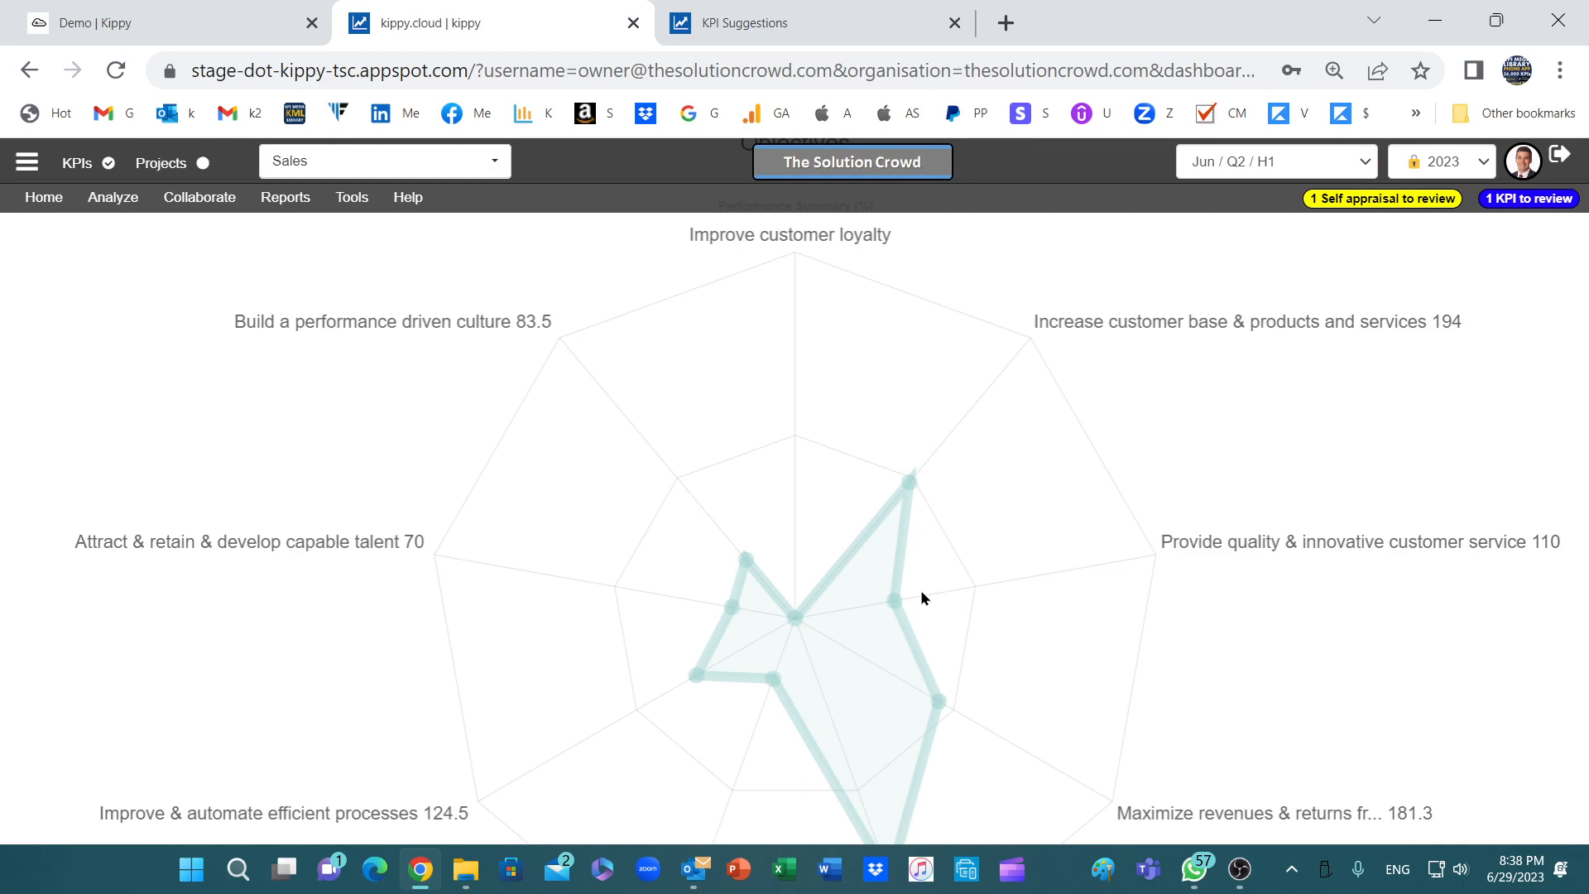
pyautogui.scroll(-12, 1069, 568)
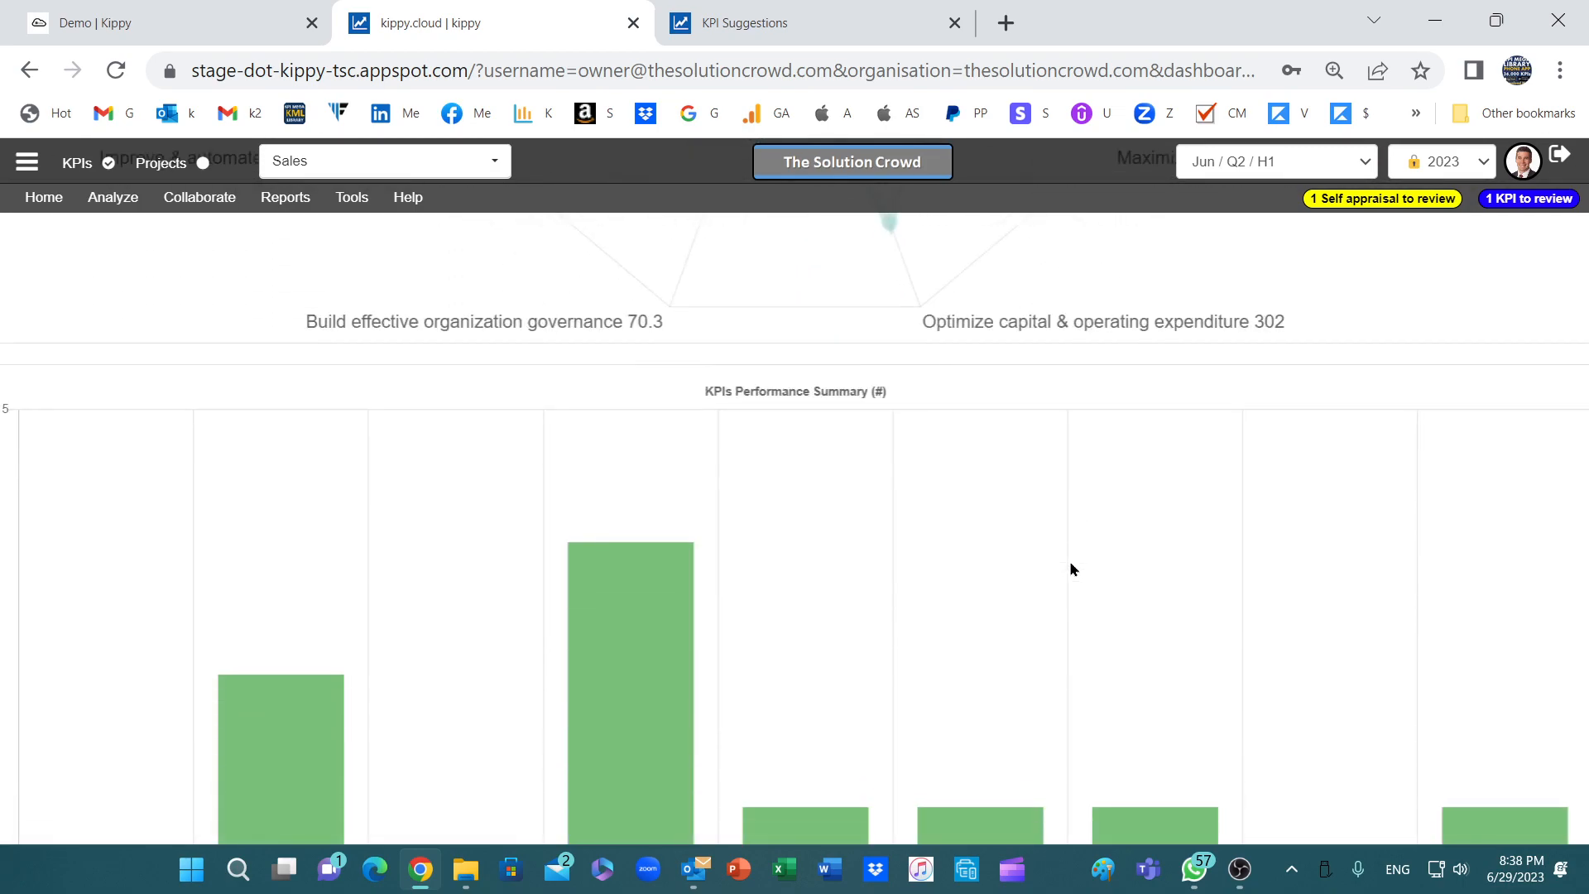
pyautogui.scroll(-2, 1069, 563)
pyautogui.scroll(2, 1069, 562)
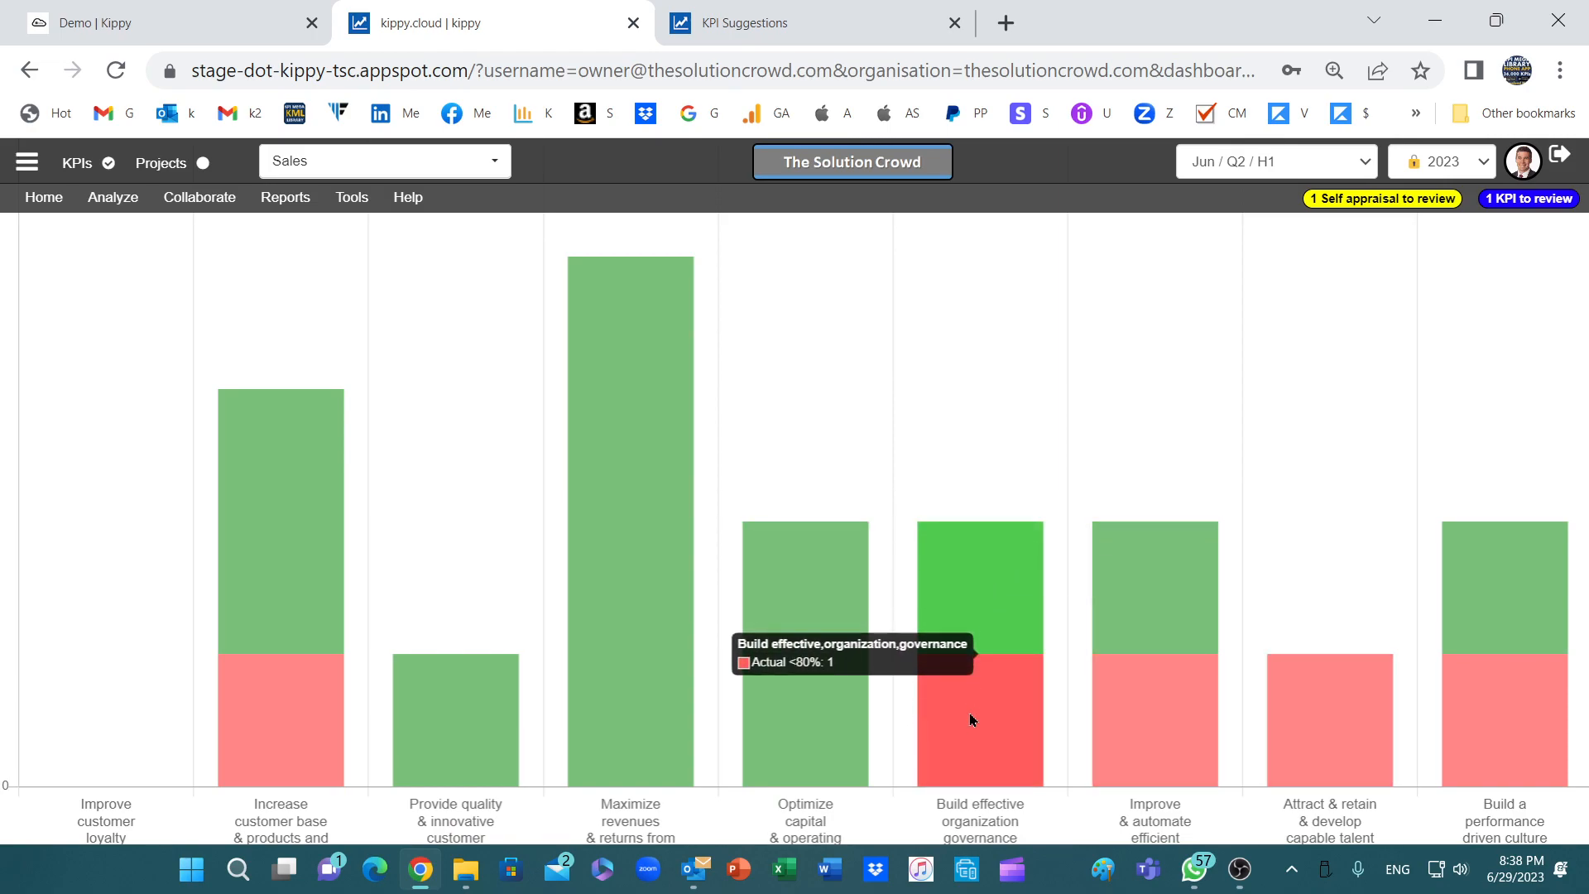
# - Review the Qualitative Analysis section, open its data for editing and close it without entering anything
pyautogui.scroll(-8, 969, 716)
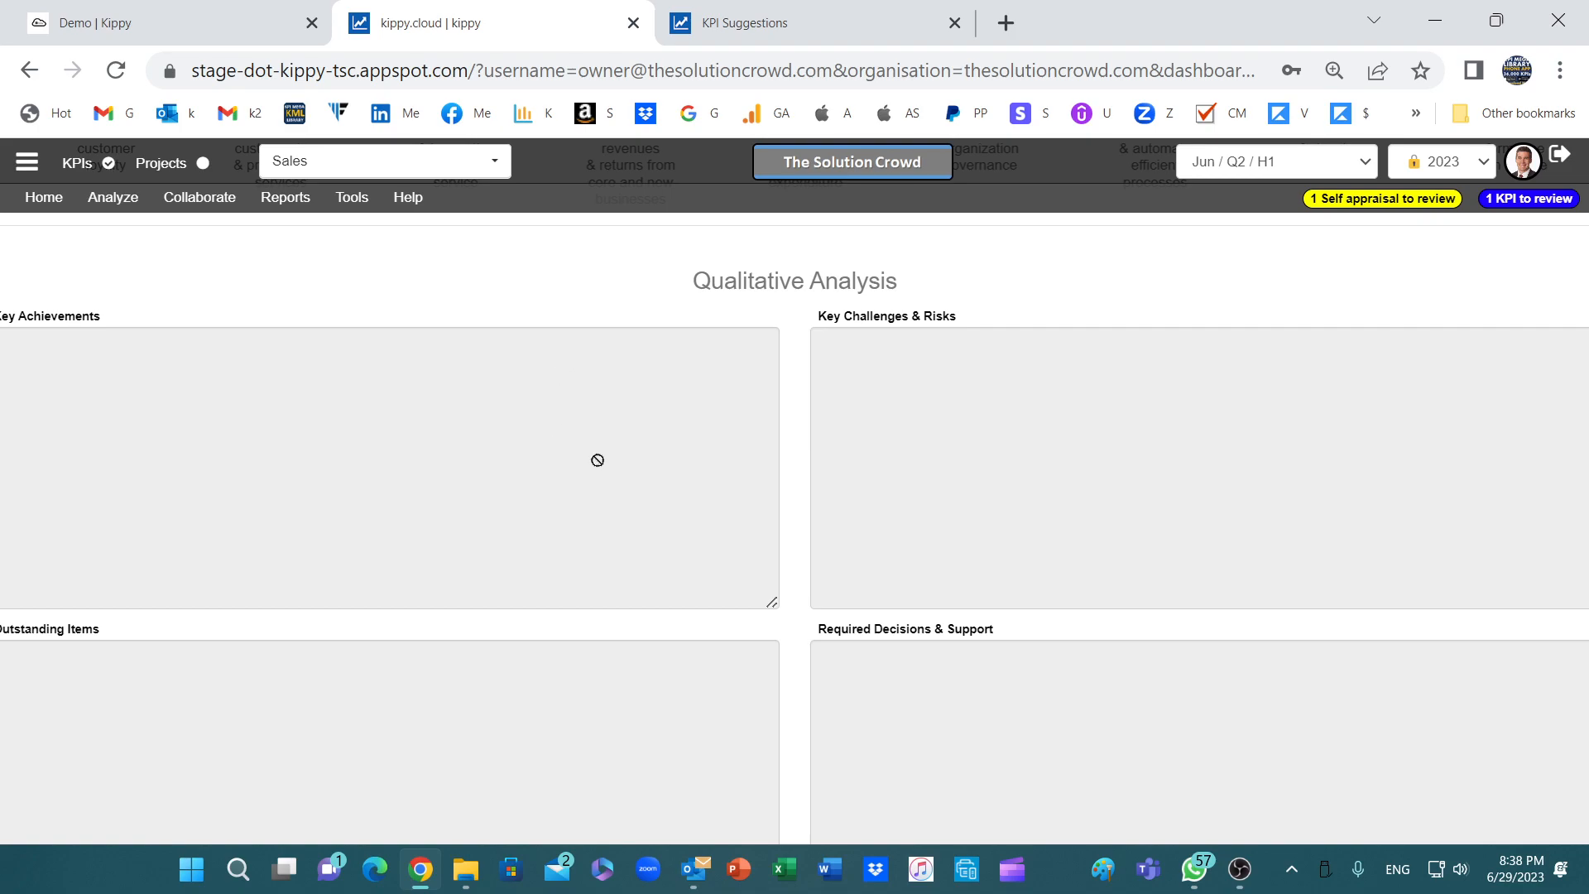
pyautogui.scroll(-2, 791, 490)
pyautogui.scroll(-1, 791, 490)
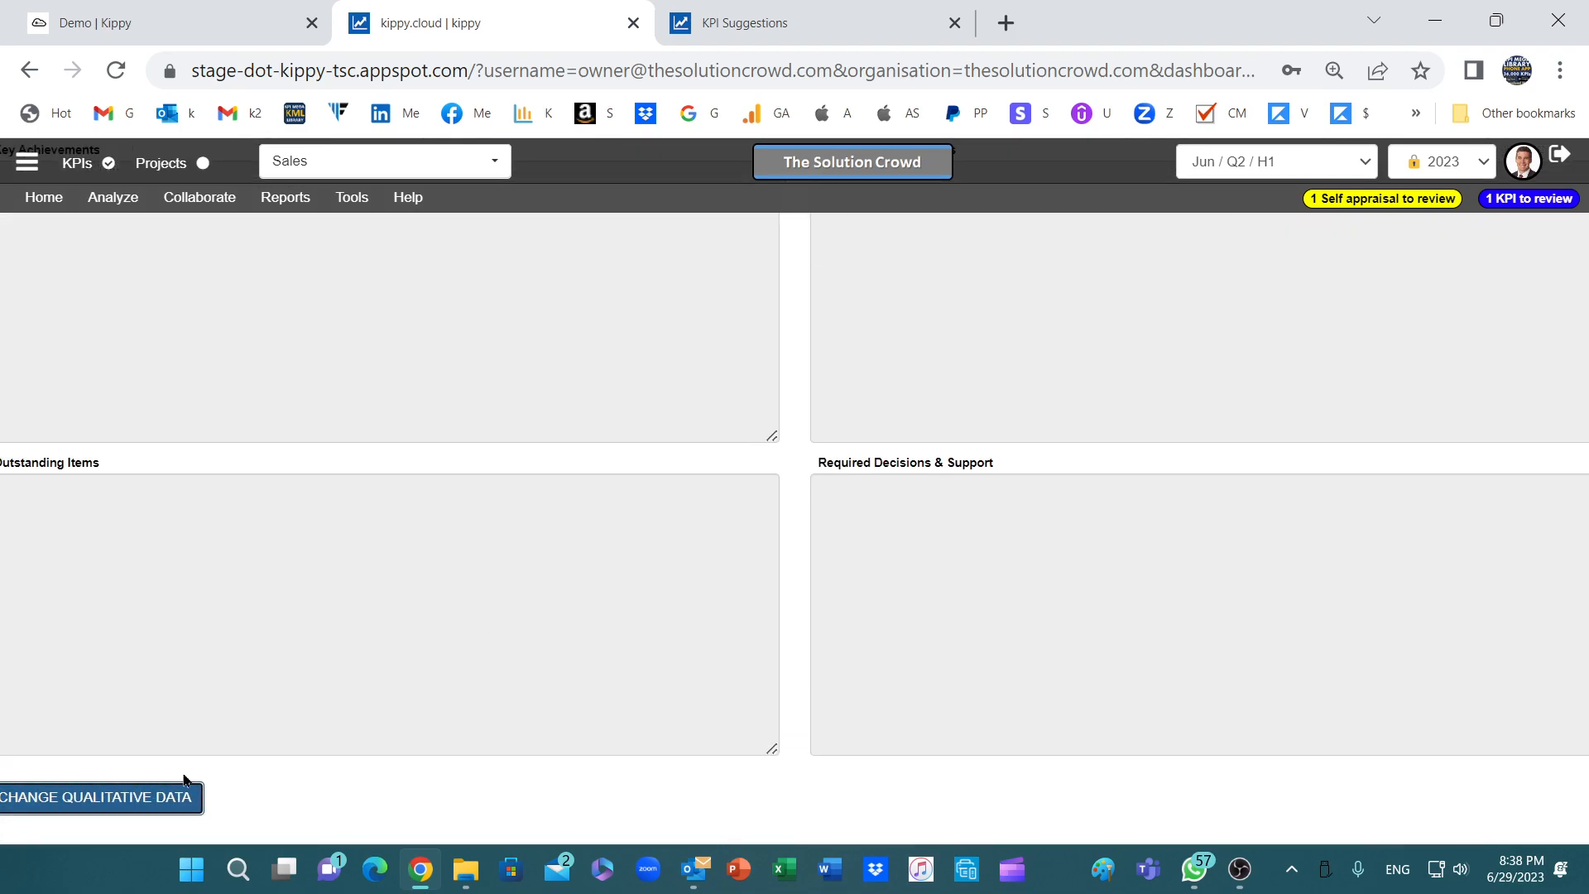
pyautogui.click(141, 796)
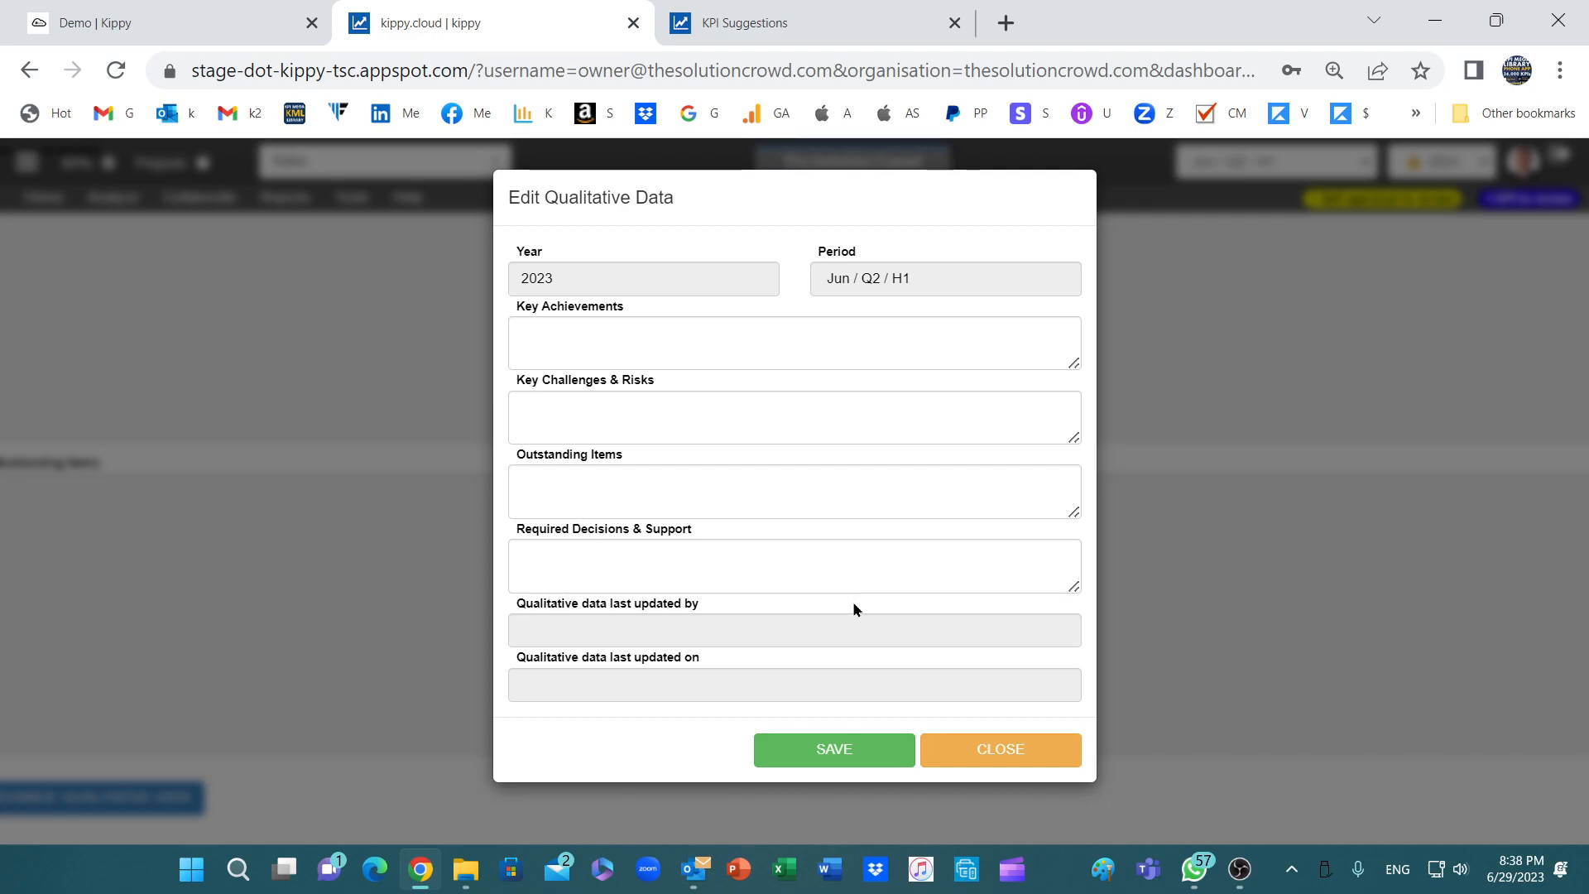
pyautogui.click(1018, 752)
pyautogui.scroll(5, 407, 328)
pyautogui.scroll(8, 408, 327)
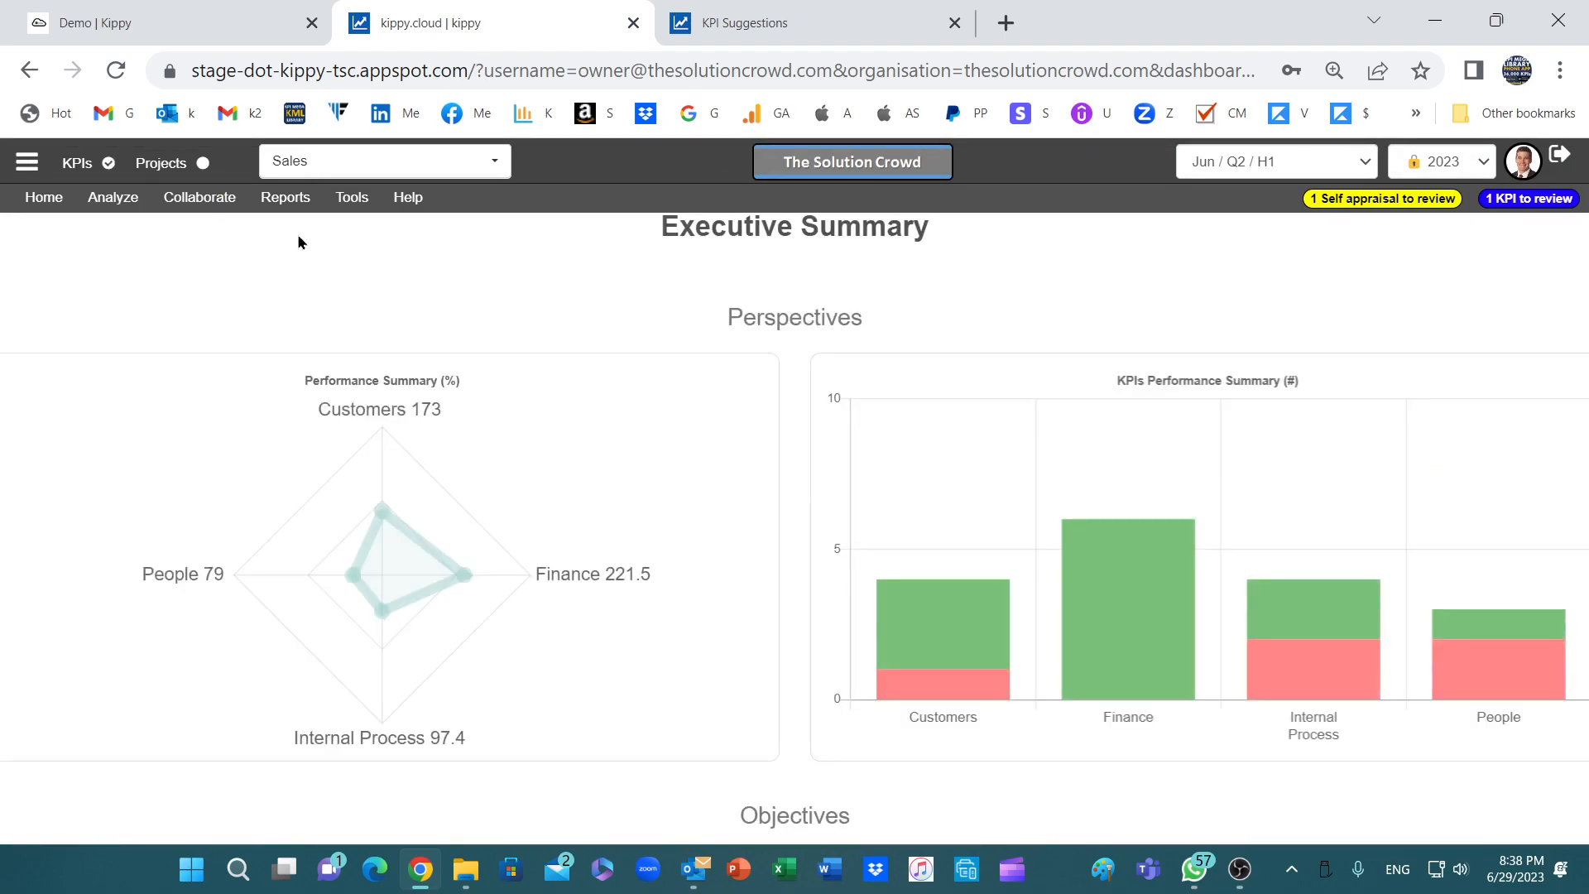
# - Open the Details page and select the Customers KPI "# of customers with sales more than 1 Mill"
pyautogui.click(112, 203)
pyautogui.click(58, 205)
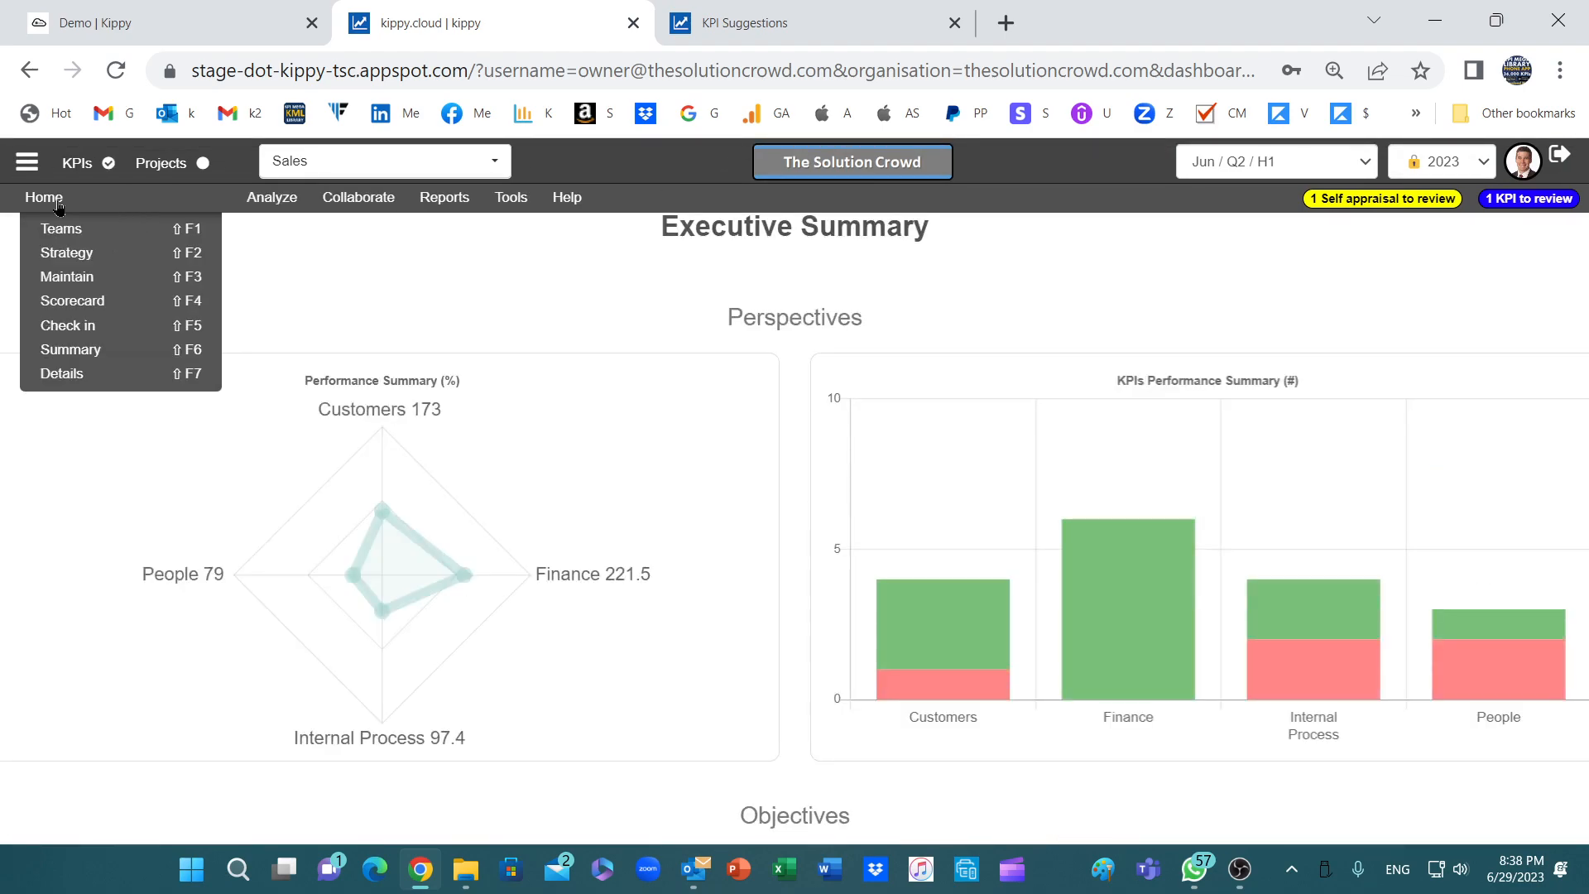
pyautogui.click(64, 373)
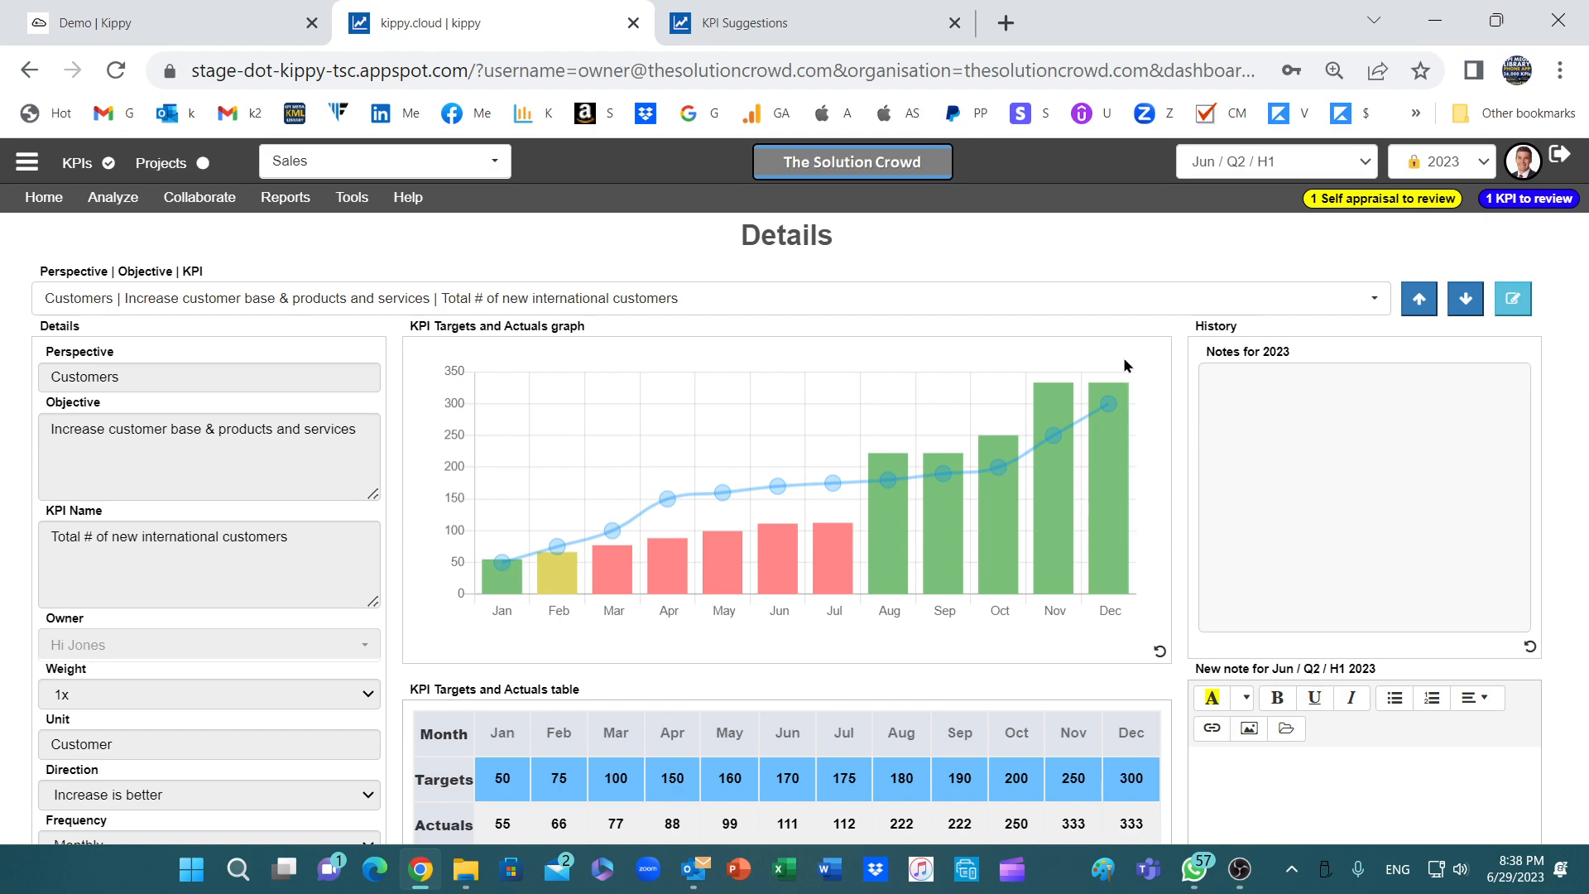
pyautogui.click(1001, 308)
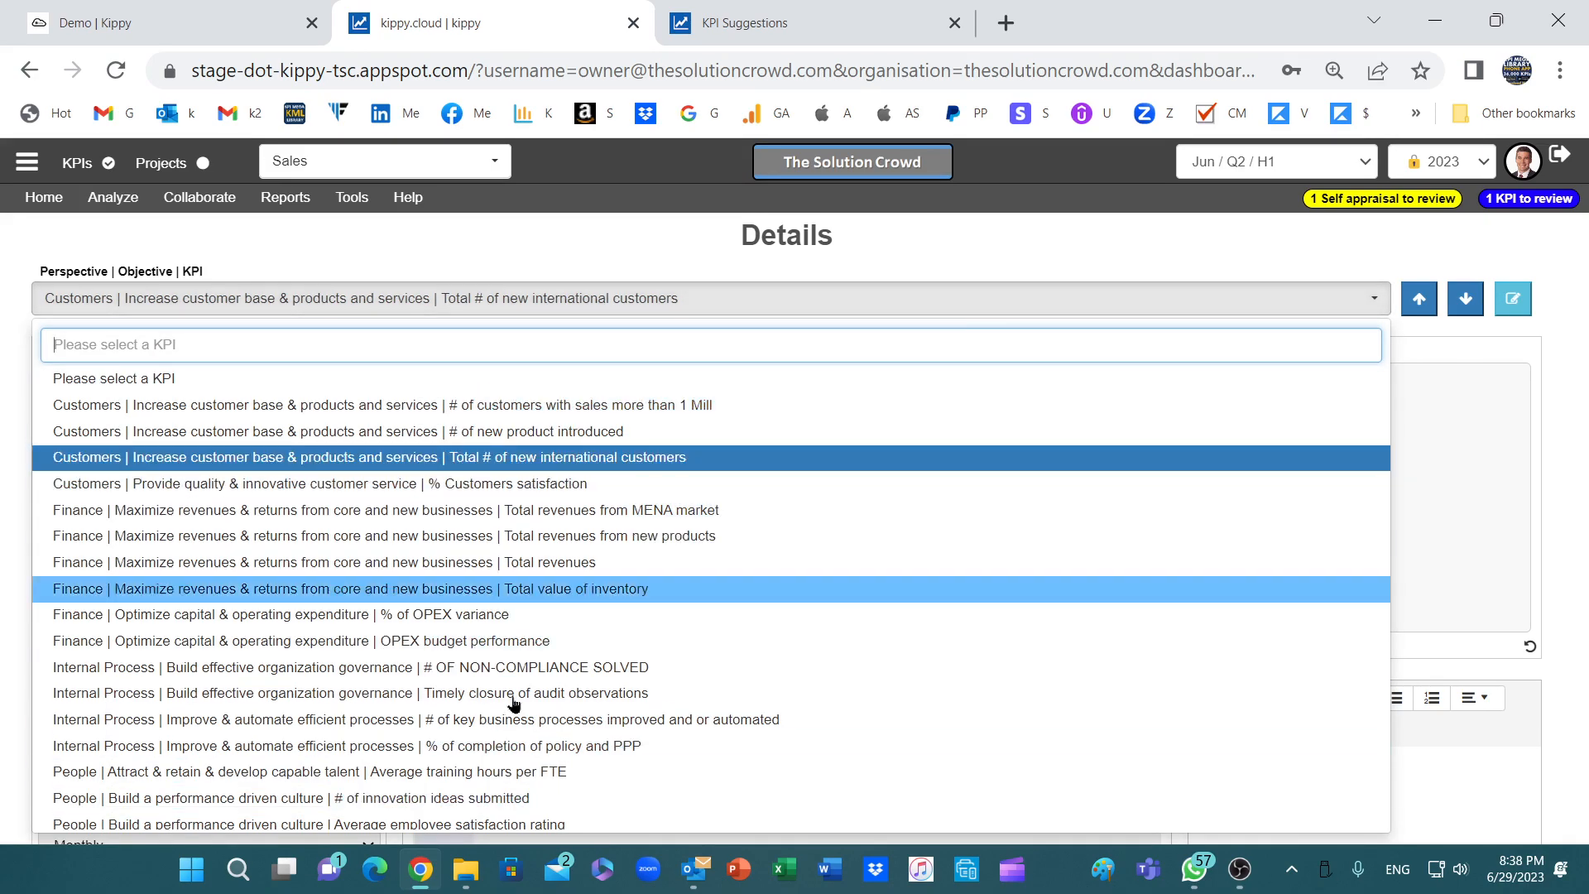
pyautogui.click(693, 405)
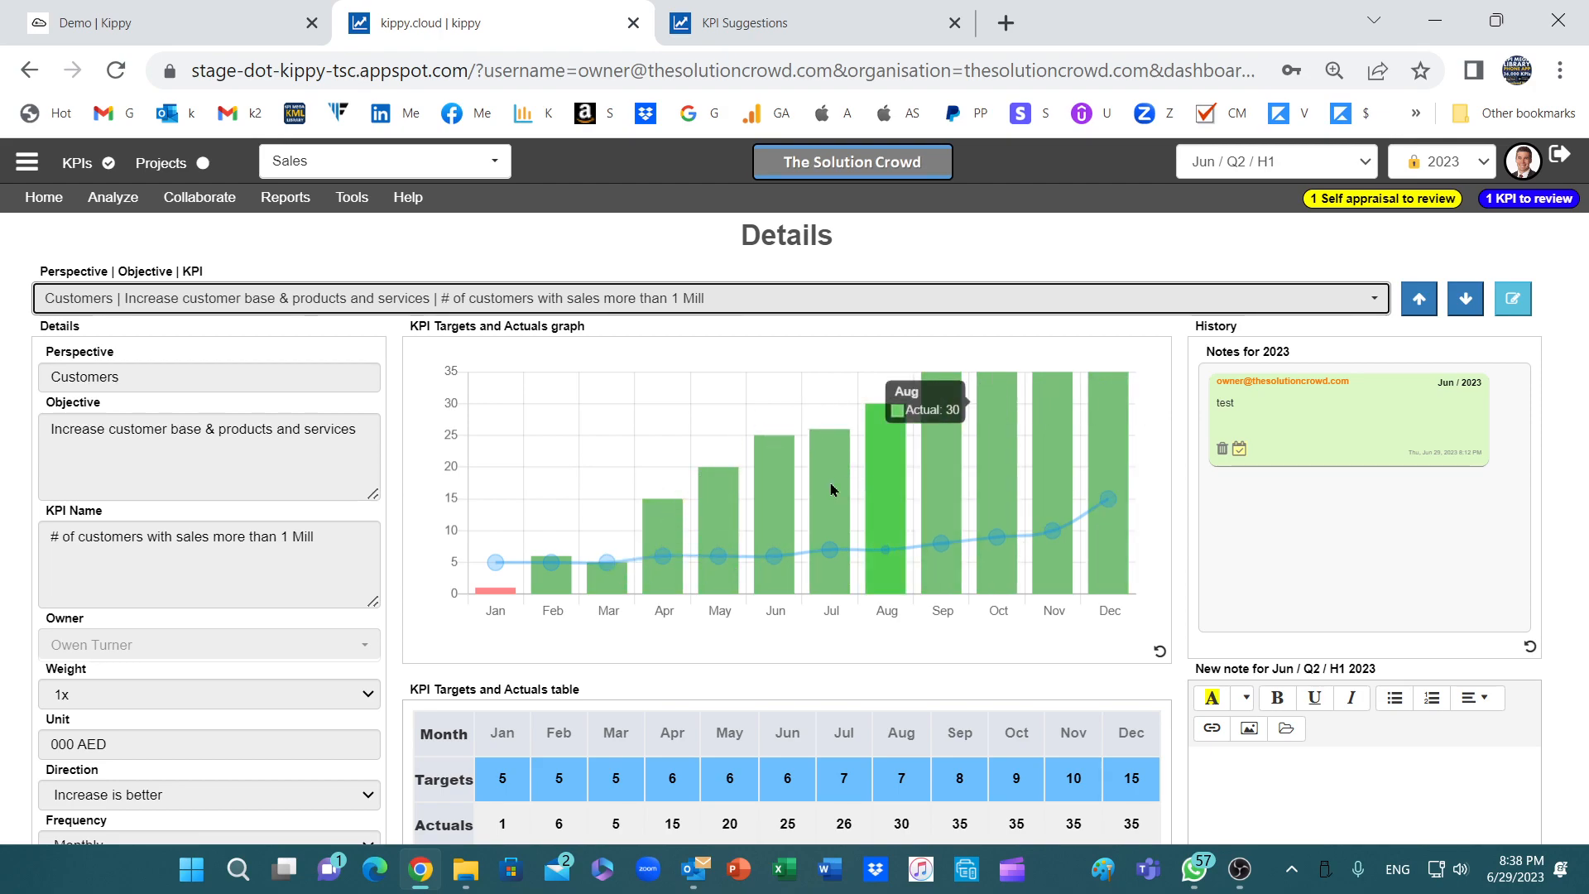
# - View the KPI's score by year, return to the monthly graph, and examine the Targets and Actuals table
pyautogui.click(1160, 652)
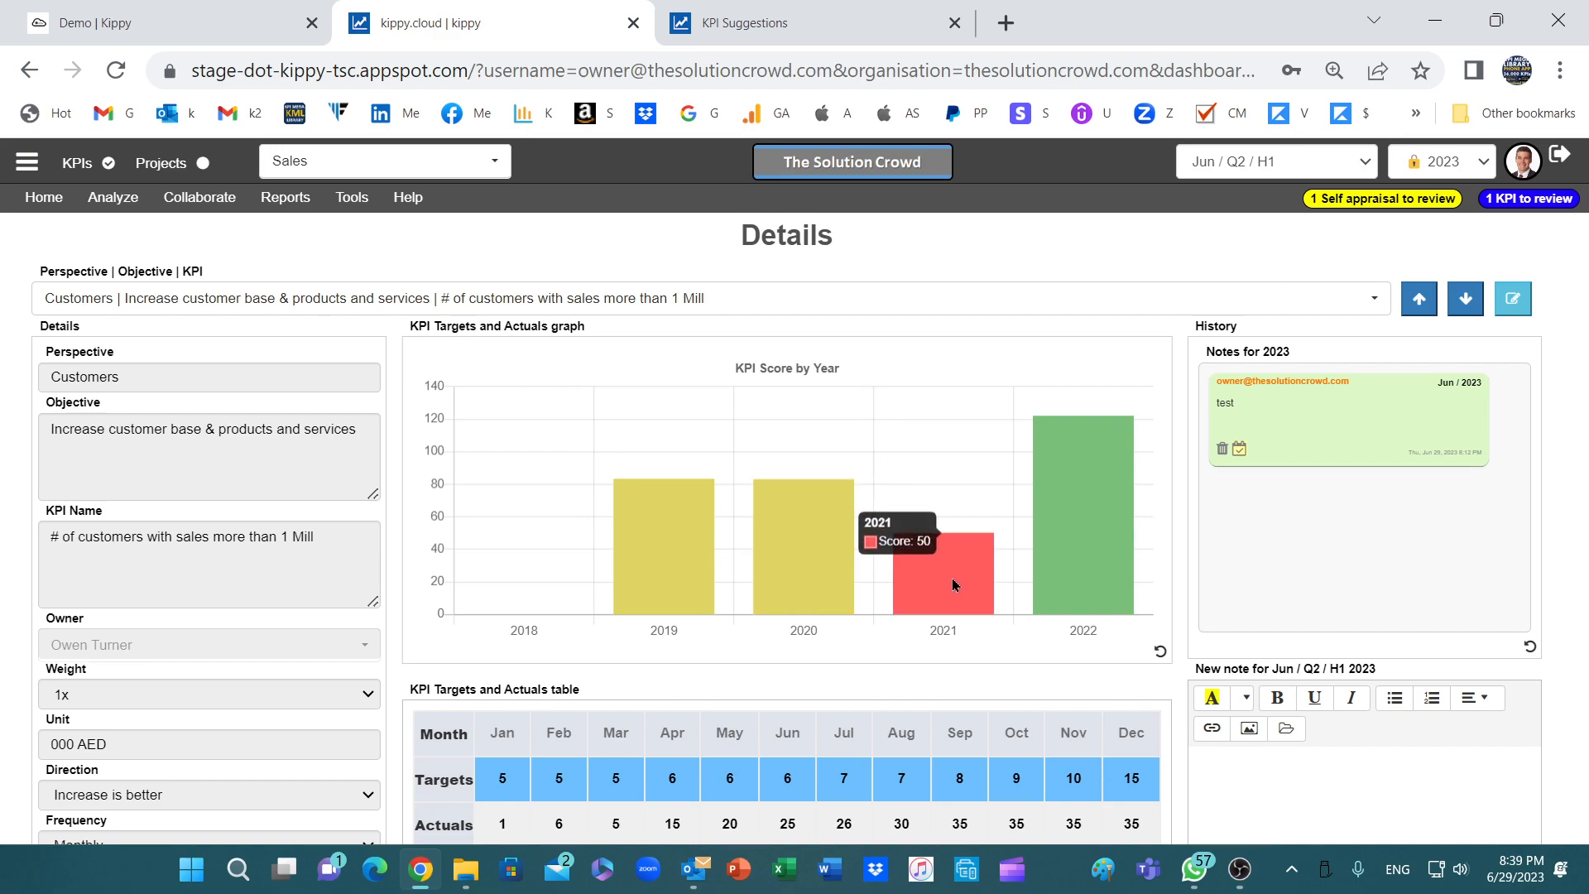
pyautogui.click(1158, 650)
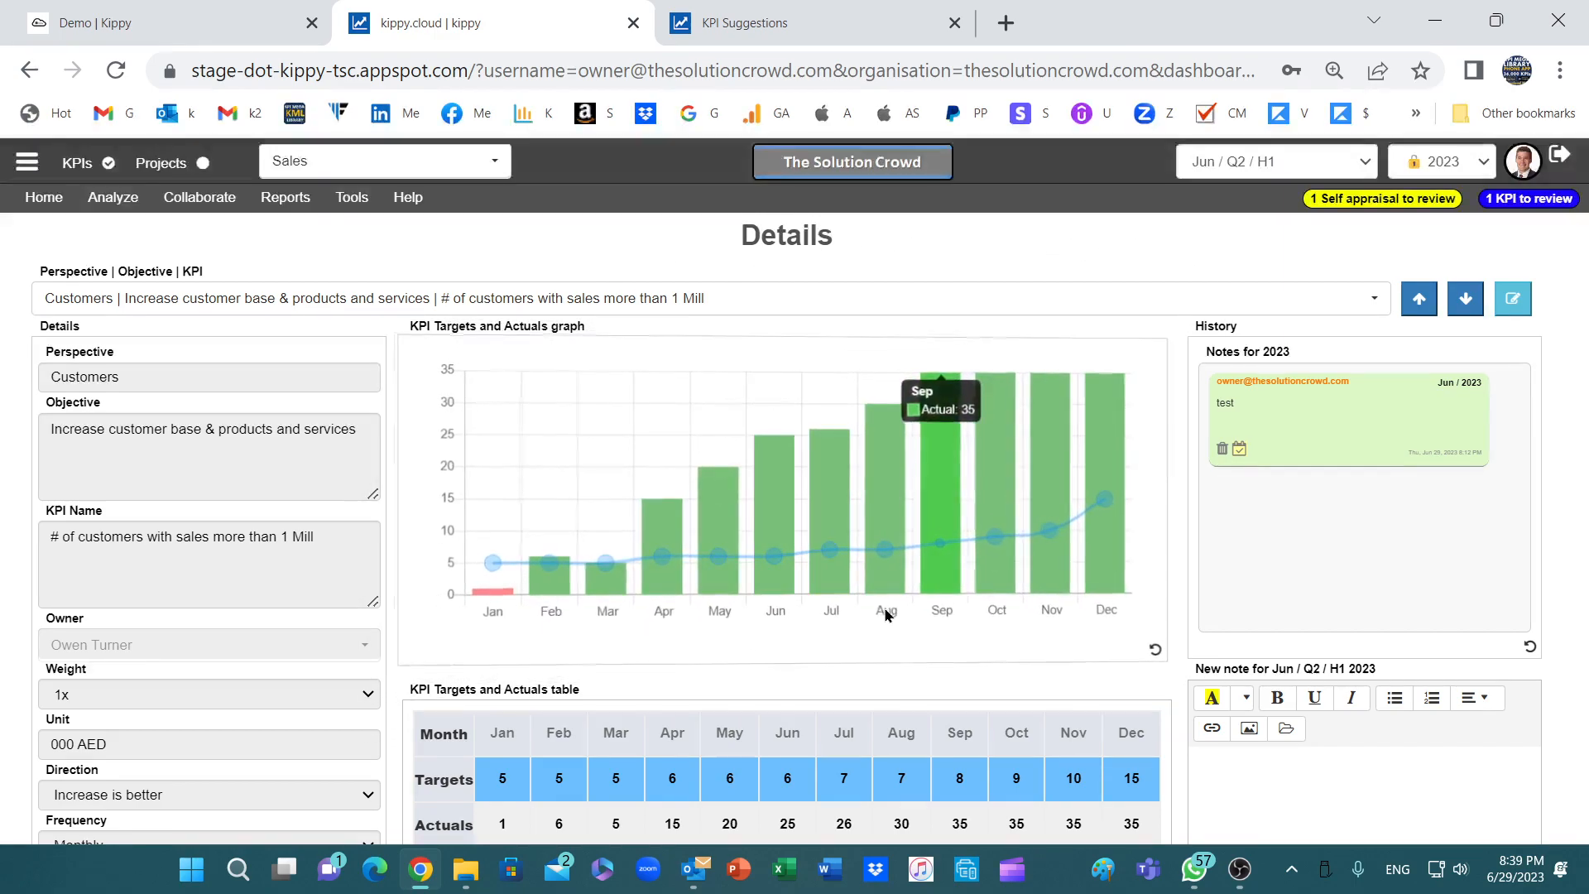
pyautogui.scroll(-2, 901, 608)
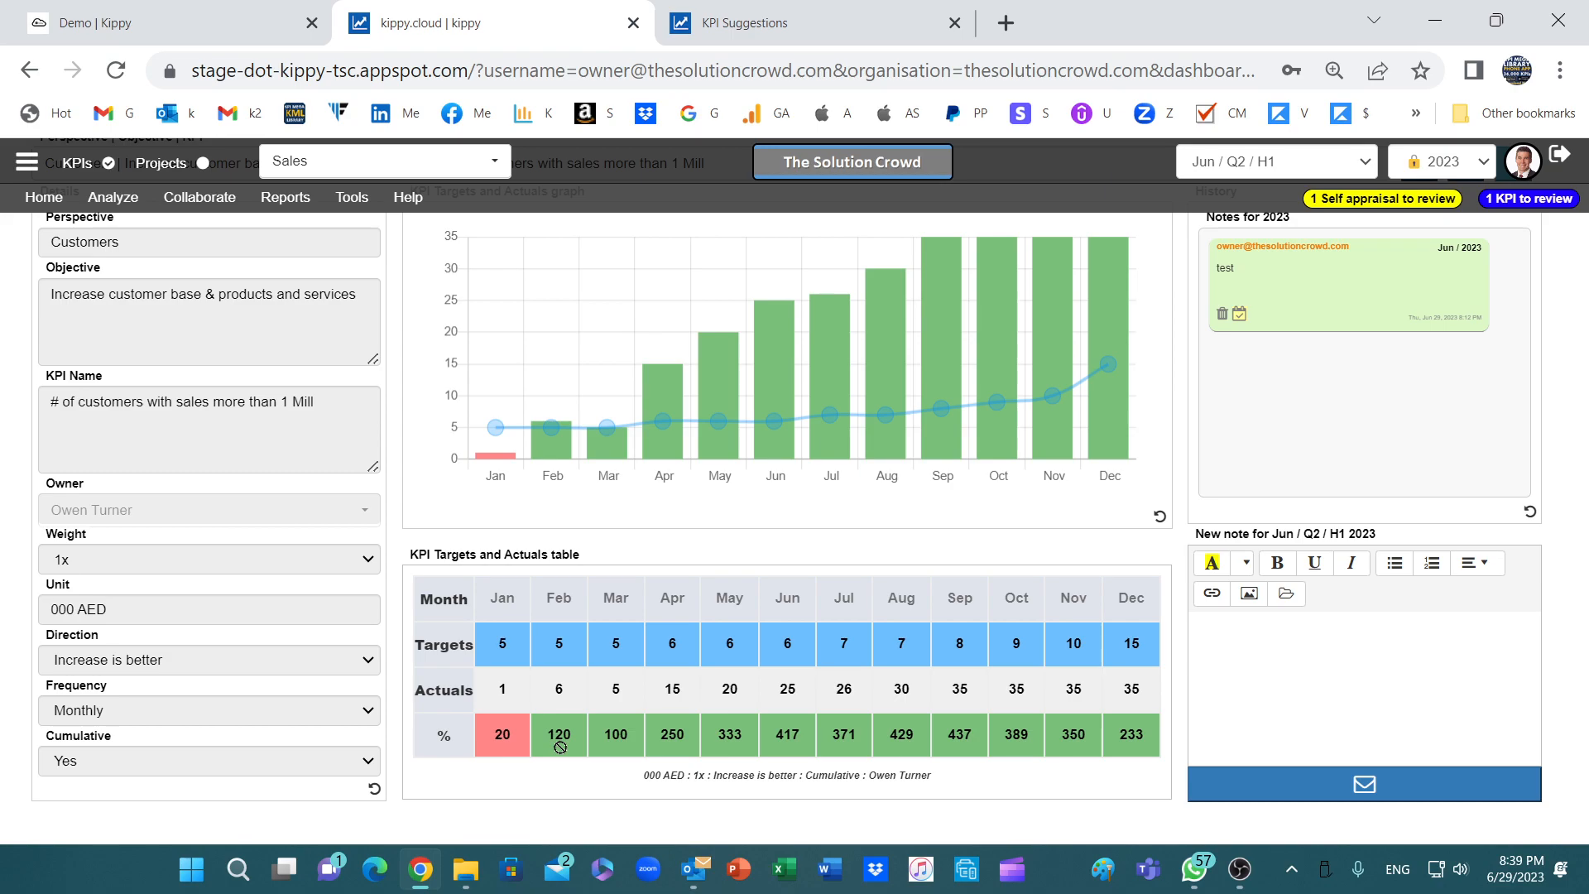
pyautogui.scroll(2, 560, 747)
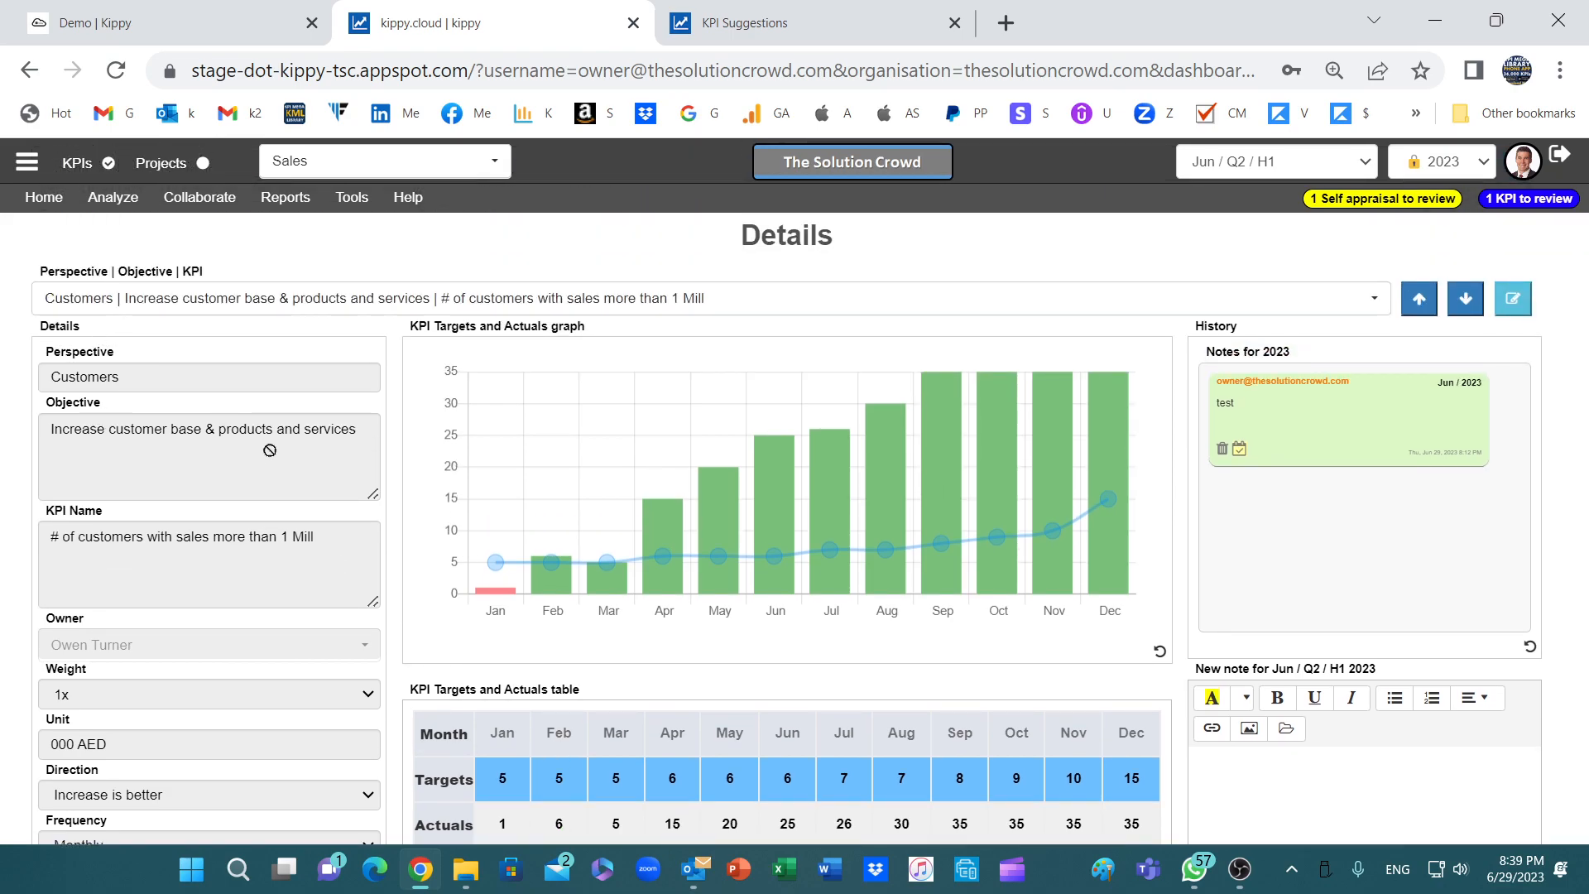
# - Flip the KPI's details card to view its Description, Formula and Data Source, and flip it back
pyautogui.scroll(-2, 246, 560)
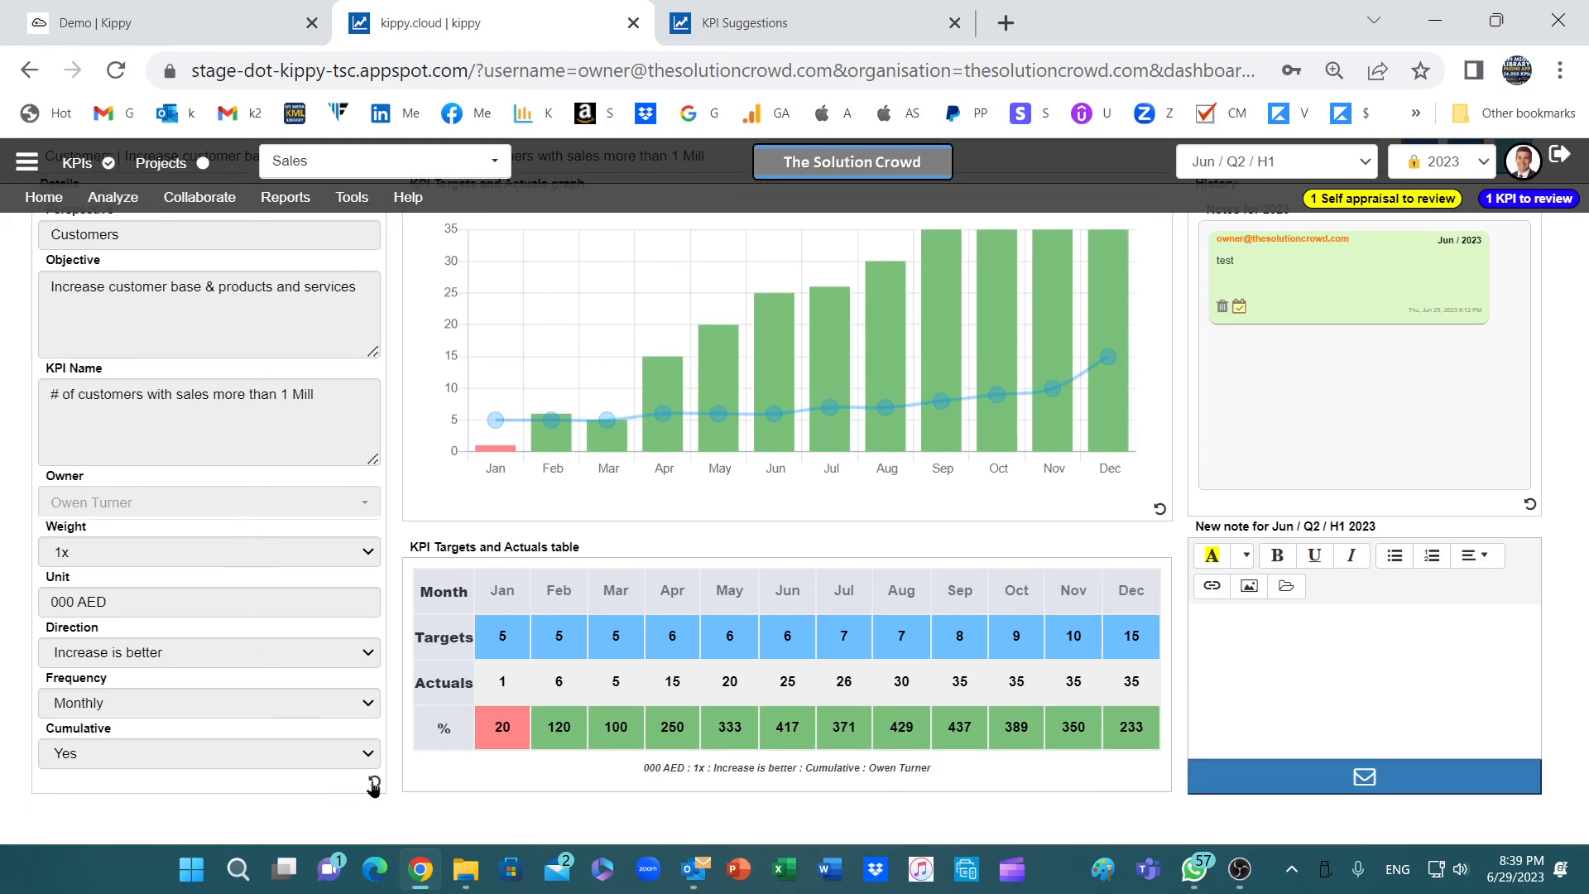
pyautogui.click(374, 781)
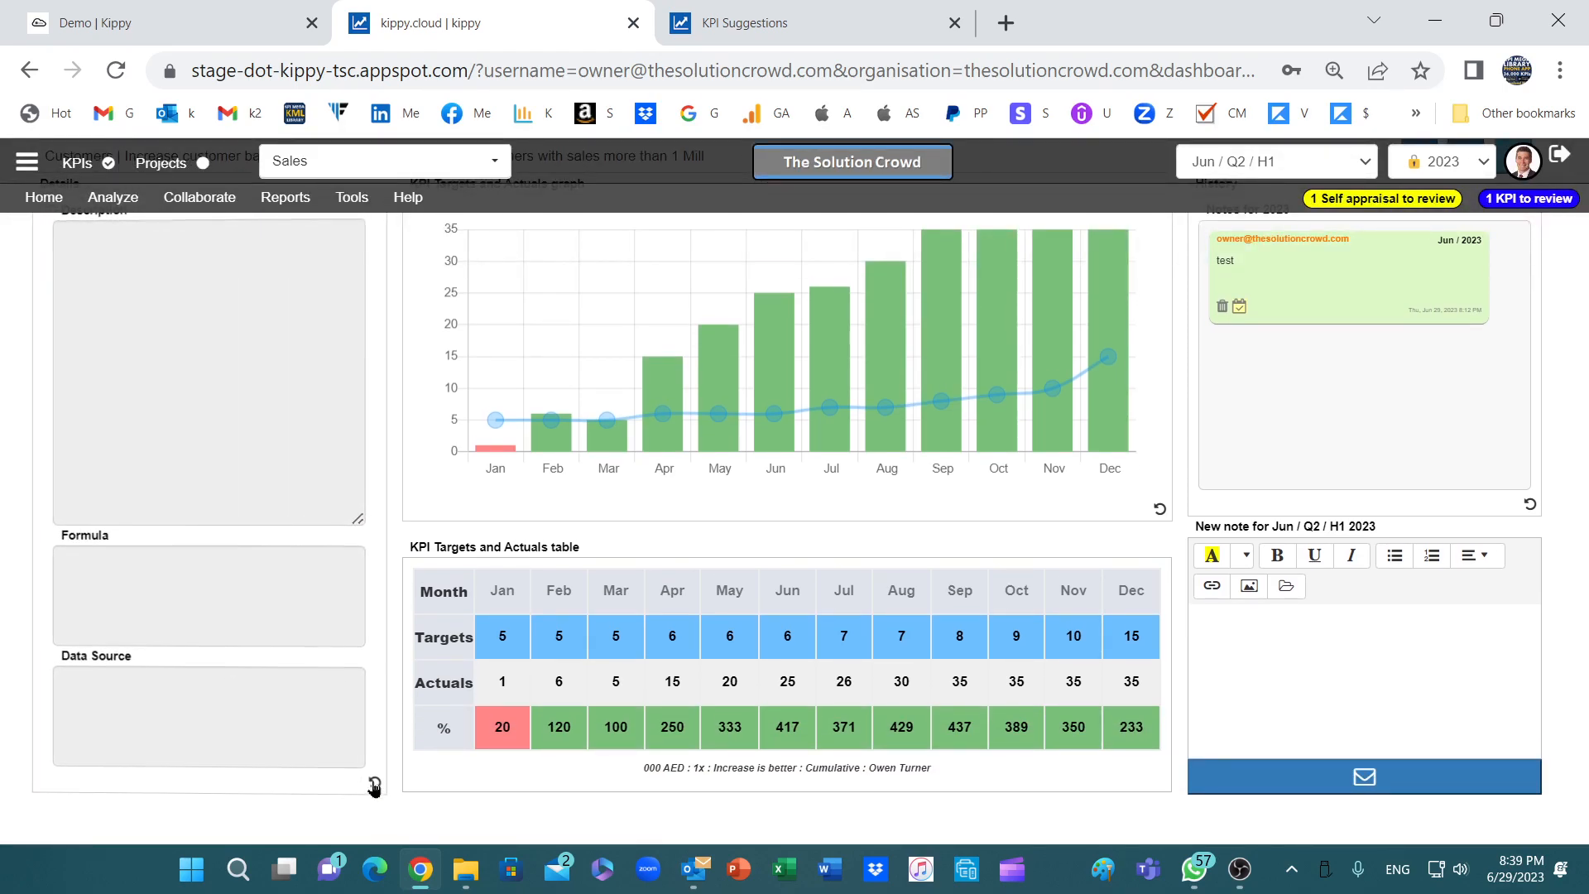
pyautogui.click(374, 781)
pyautogui.click(374, 783)
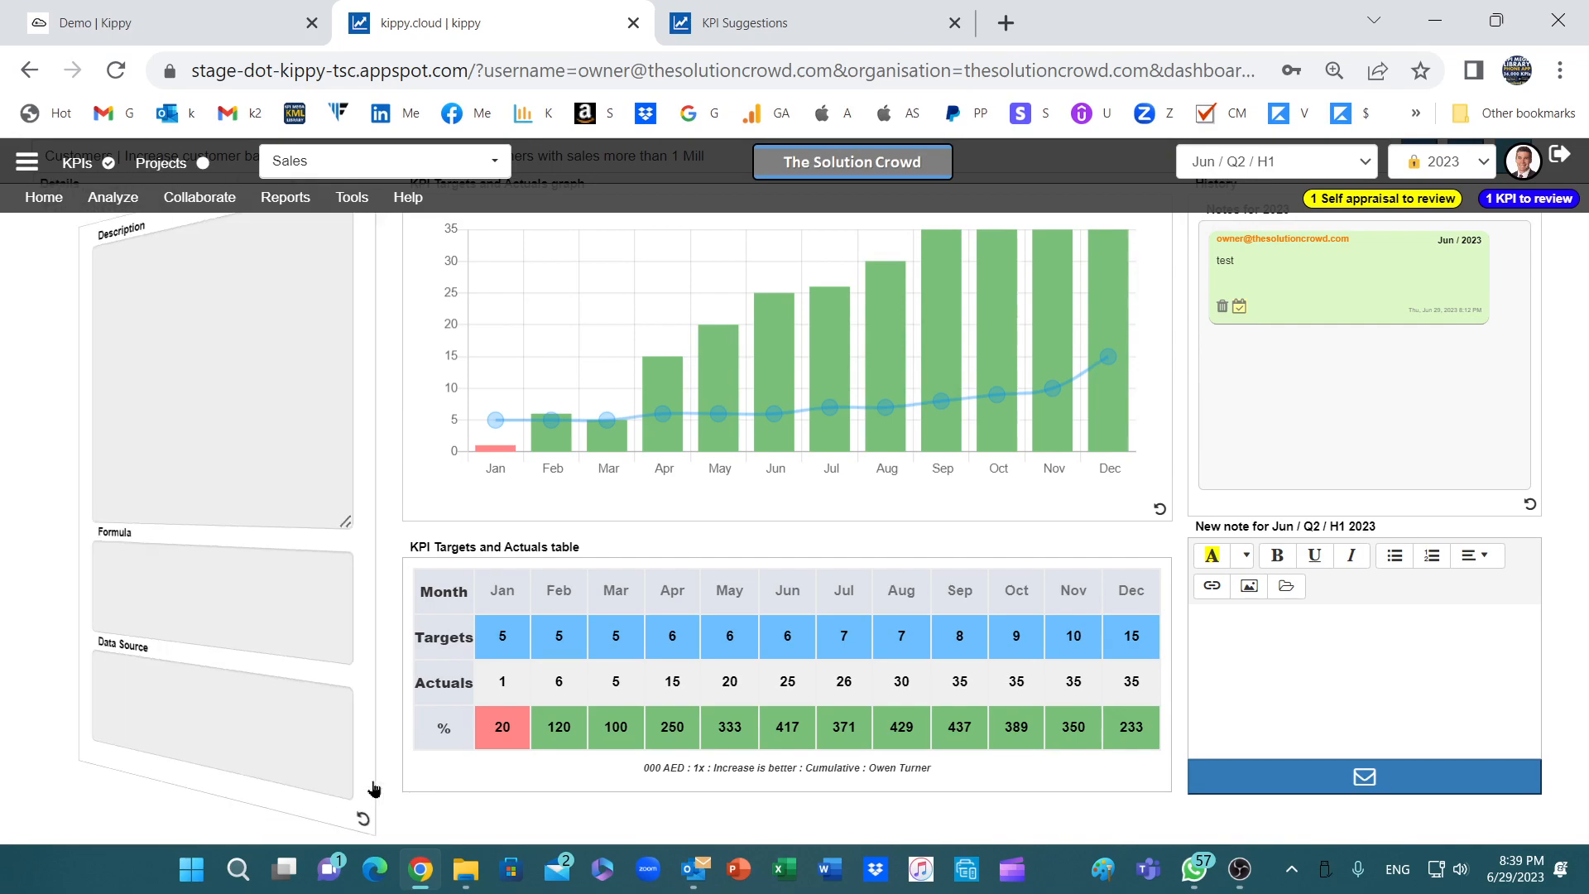
pyautogui.click(372, 783)
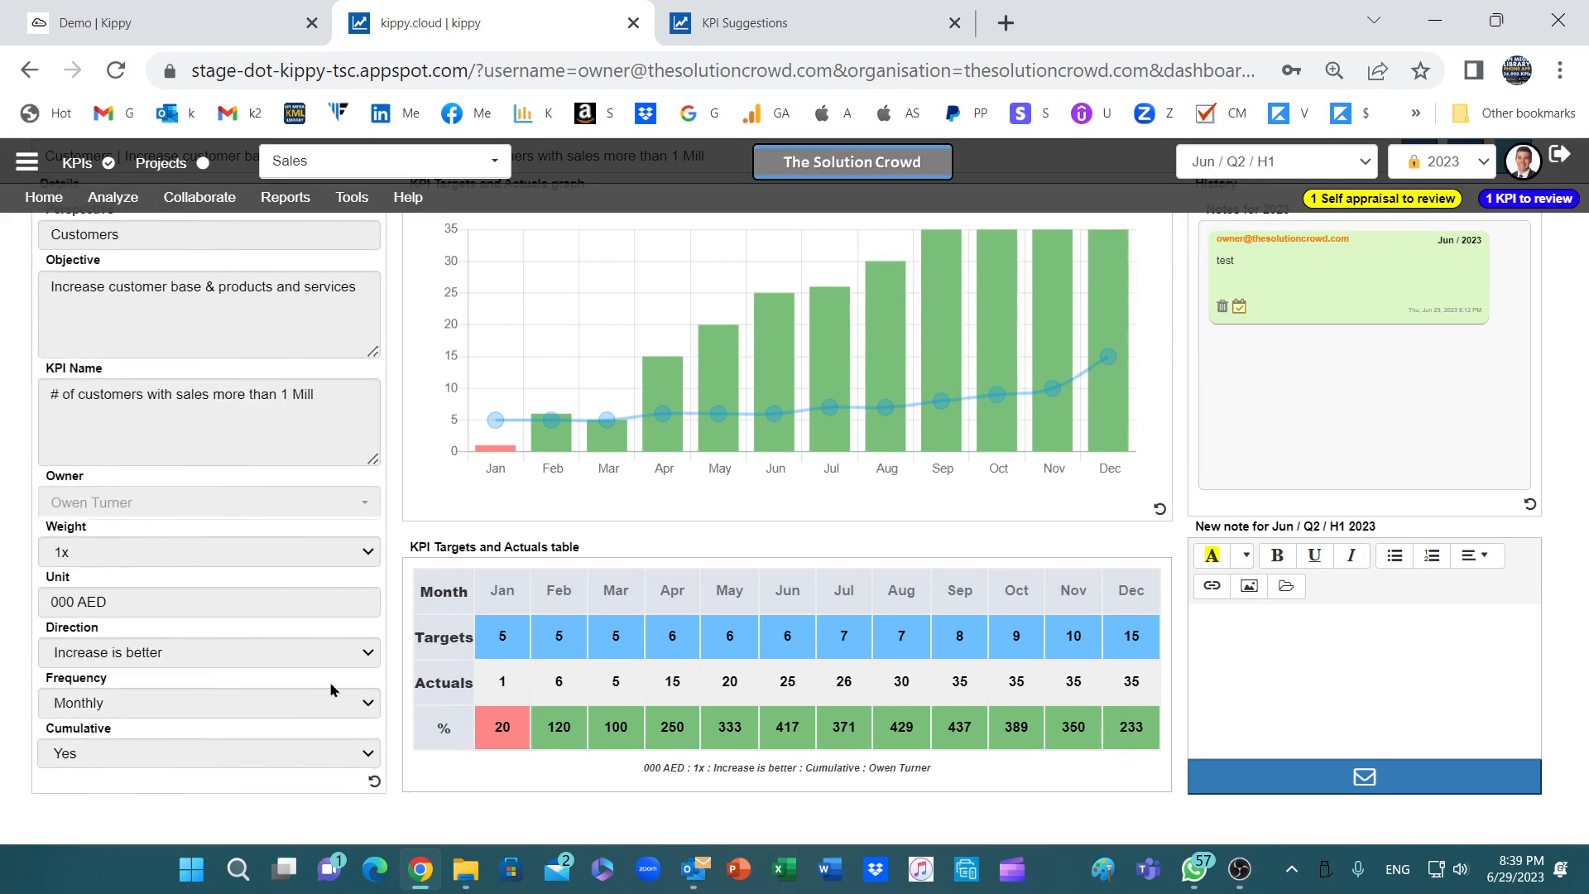
pyautogui.scroll(2, 330, 688)
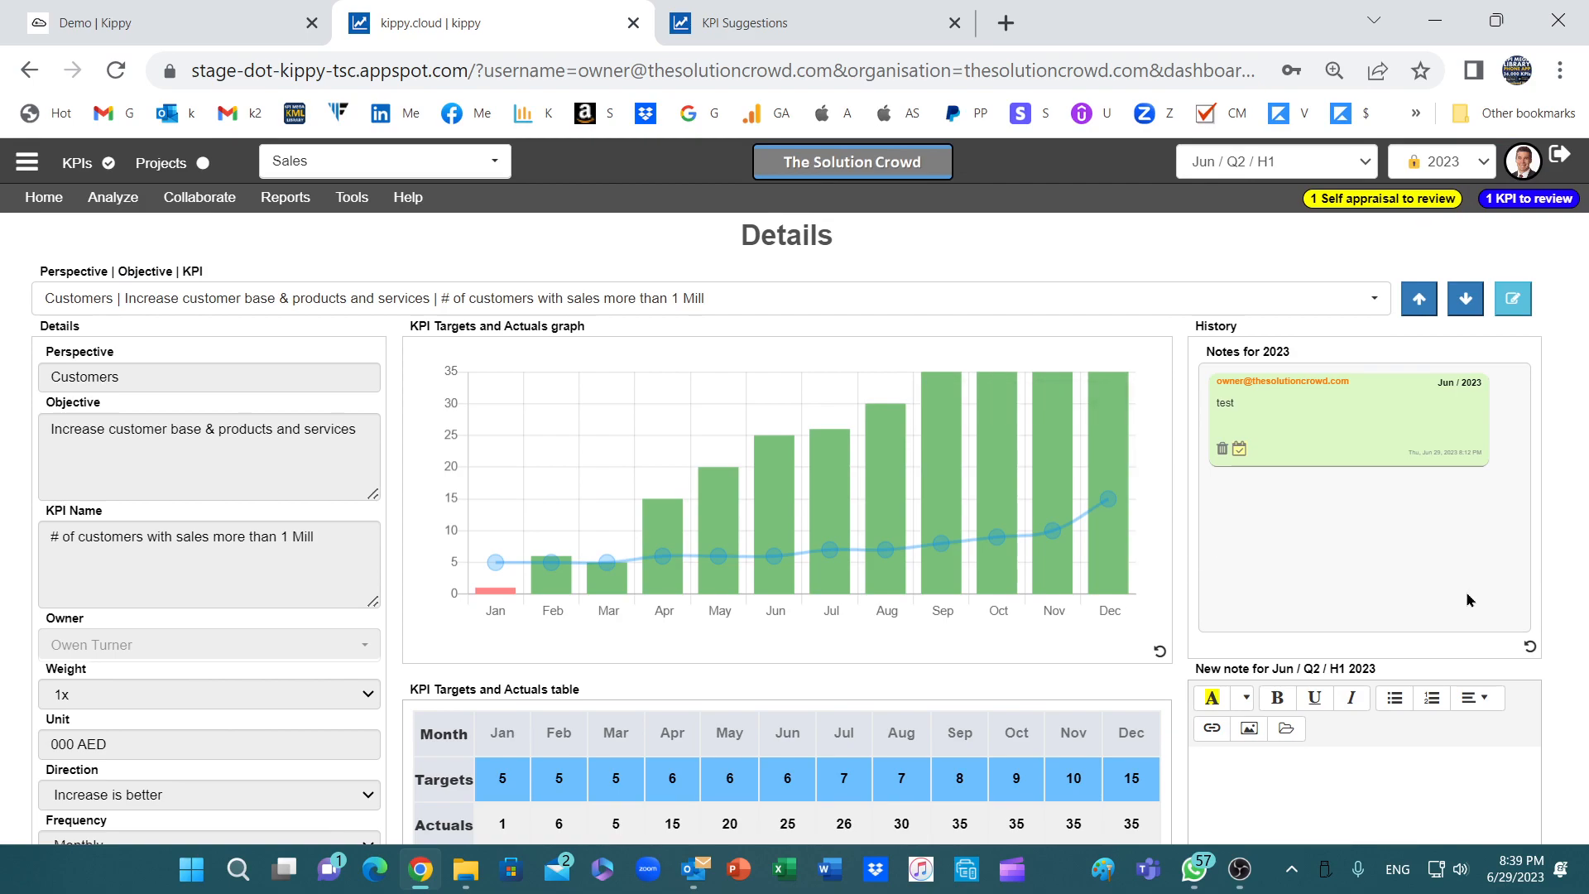
# - Post the note "Great job but need a evidence" on the KPI for Jun / Q2 / H1 2023
pyautogui.scroll(-2, 1466, 591)
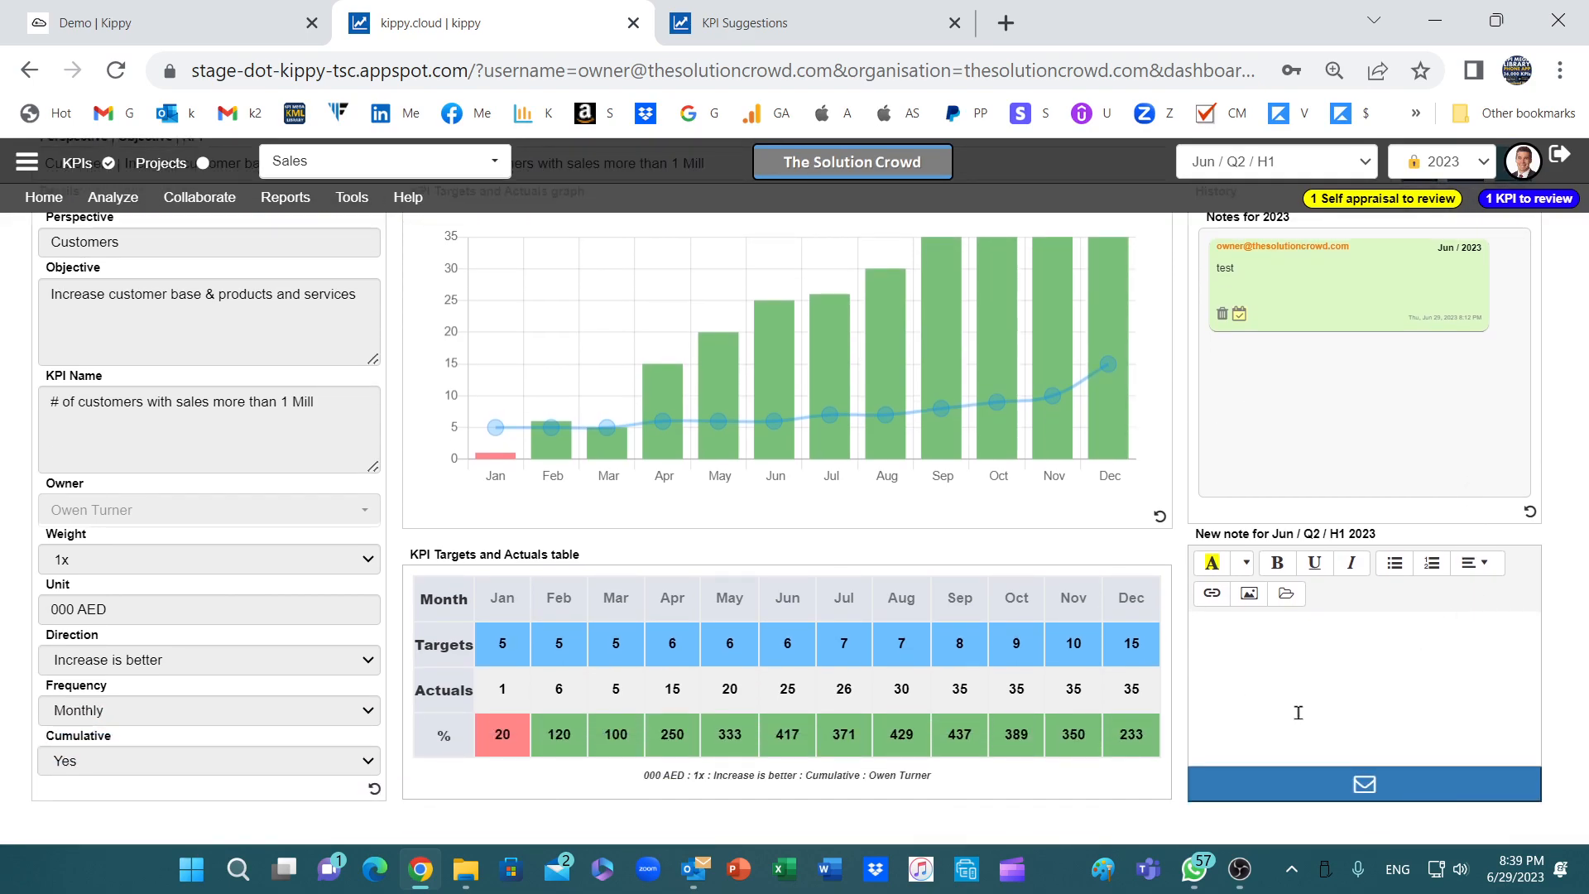
pyautogui.click(1377, 714)
pyautogui.write('Great job but need a evidence')
pyautogui.click(1363, 784)
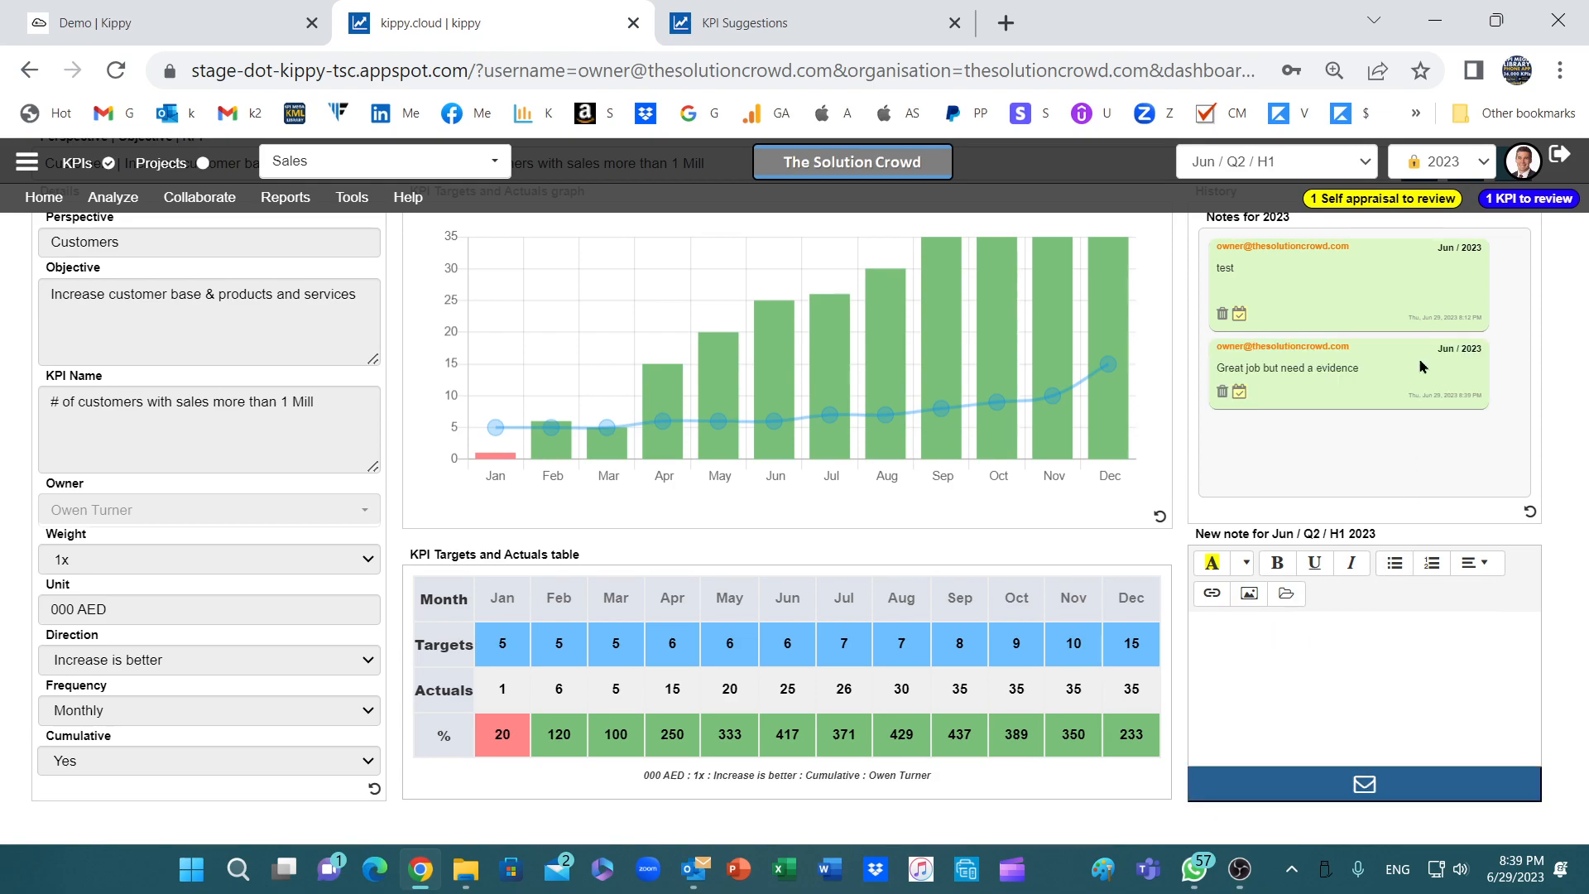
# - Create a task from the new note, assign it to a different team member, and enter "please send file" as its details
pyautogui.click(1239, 391)
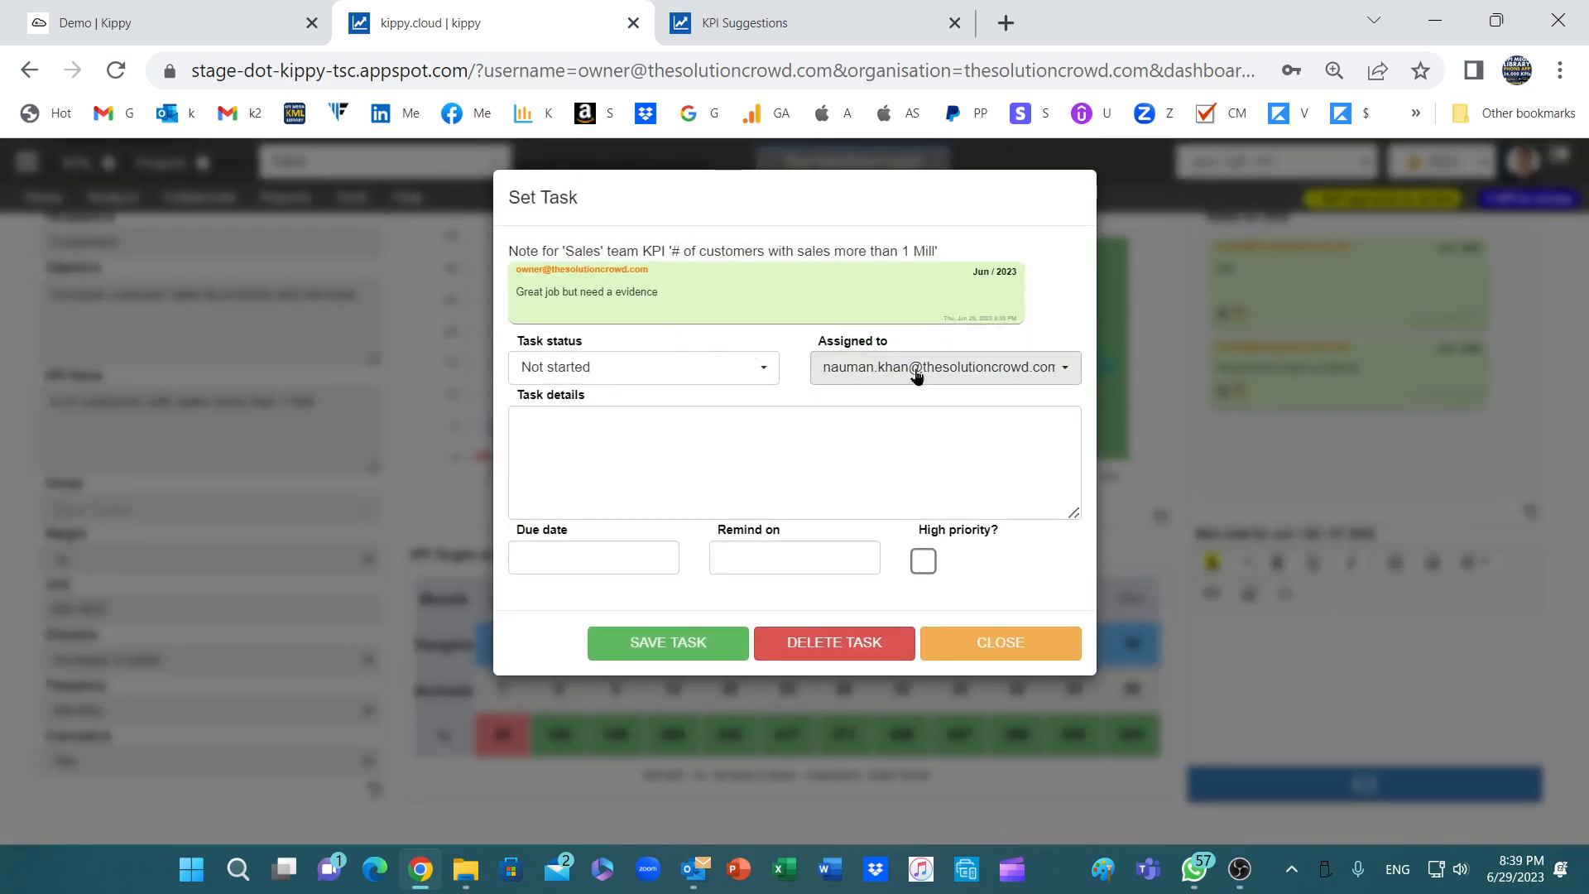
pyautogui.click(920, 376)
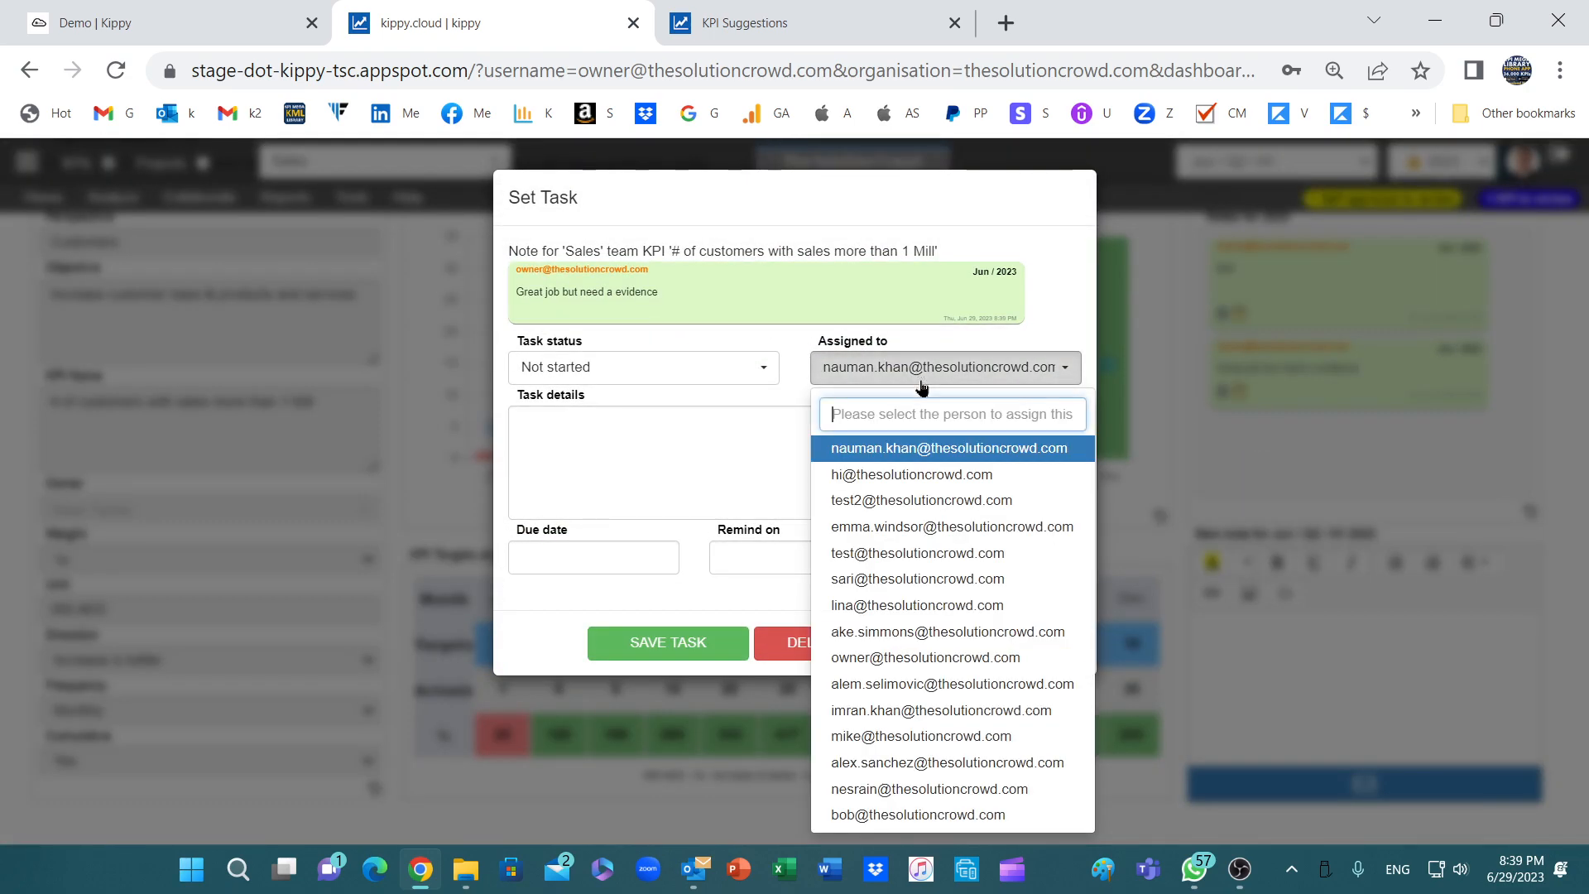
pyautogui.click(918, 526)
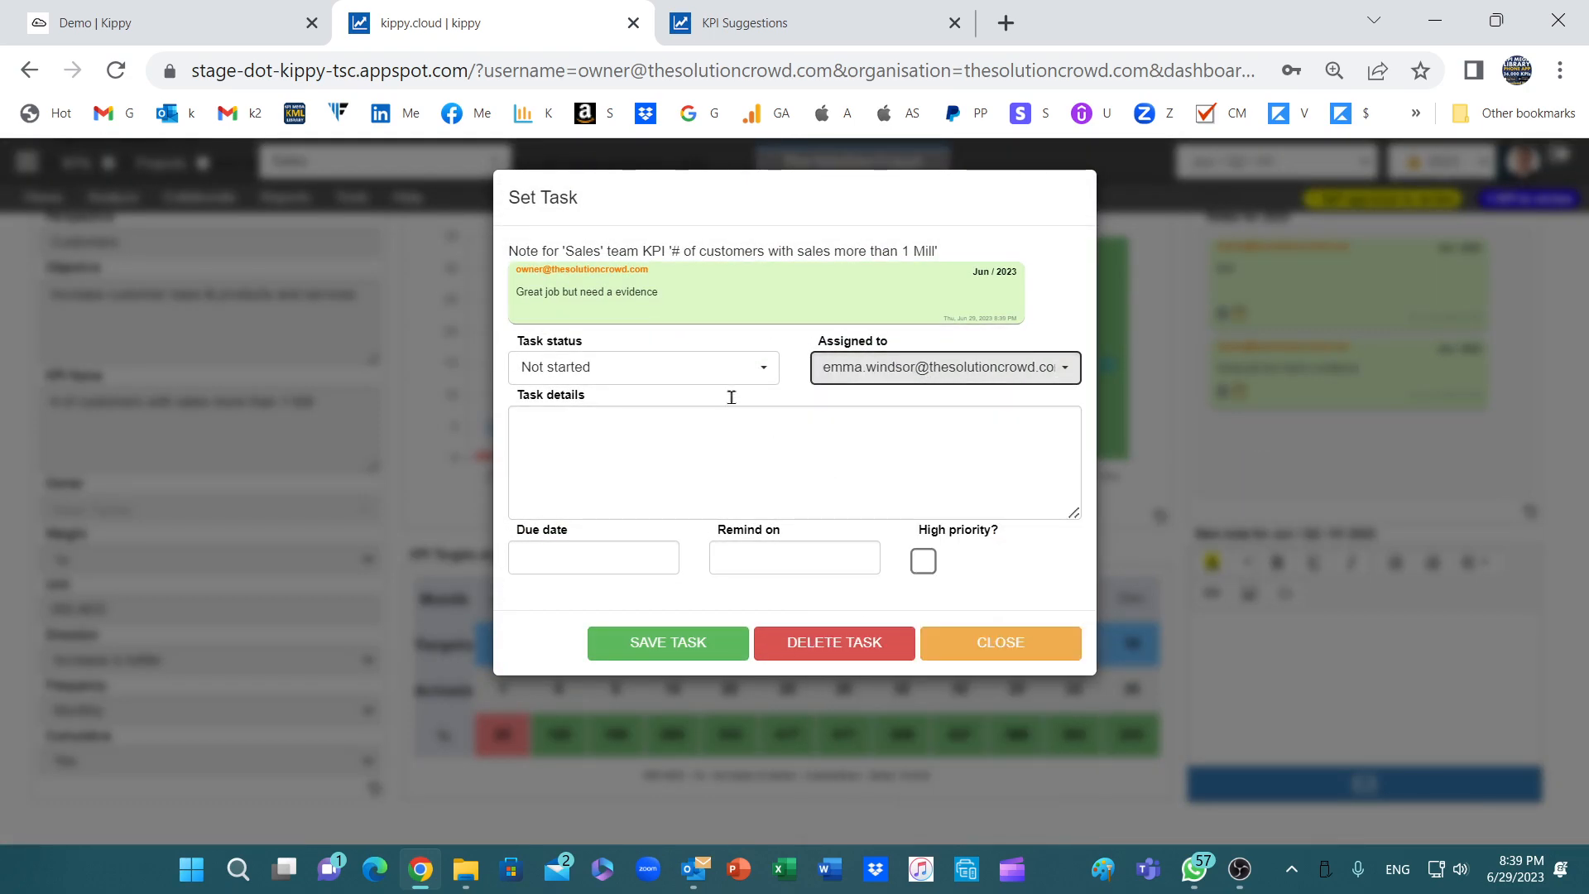
pyautogui.click(625, 444)
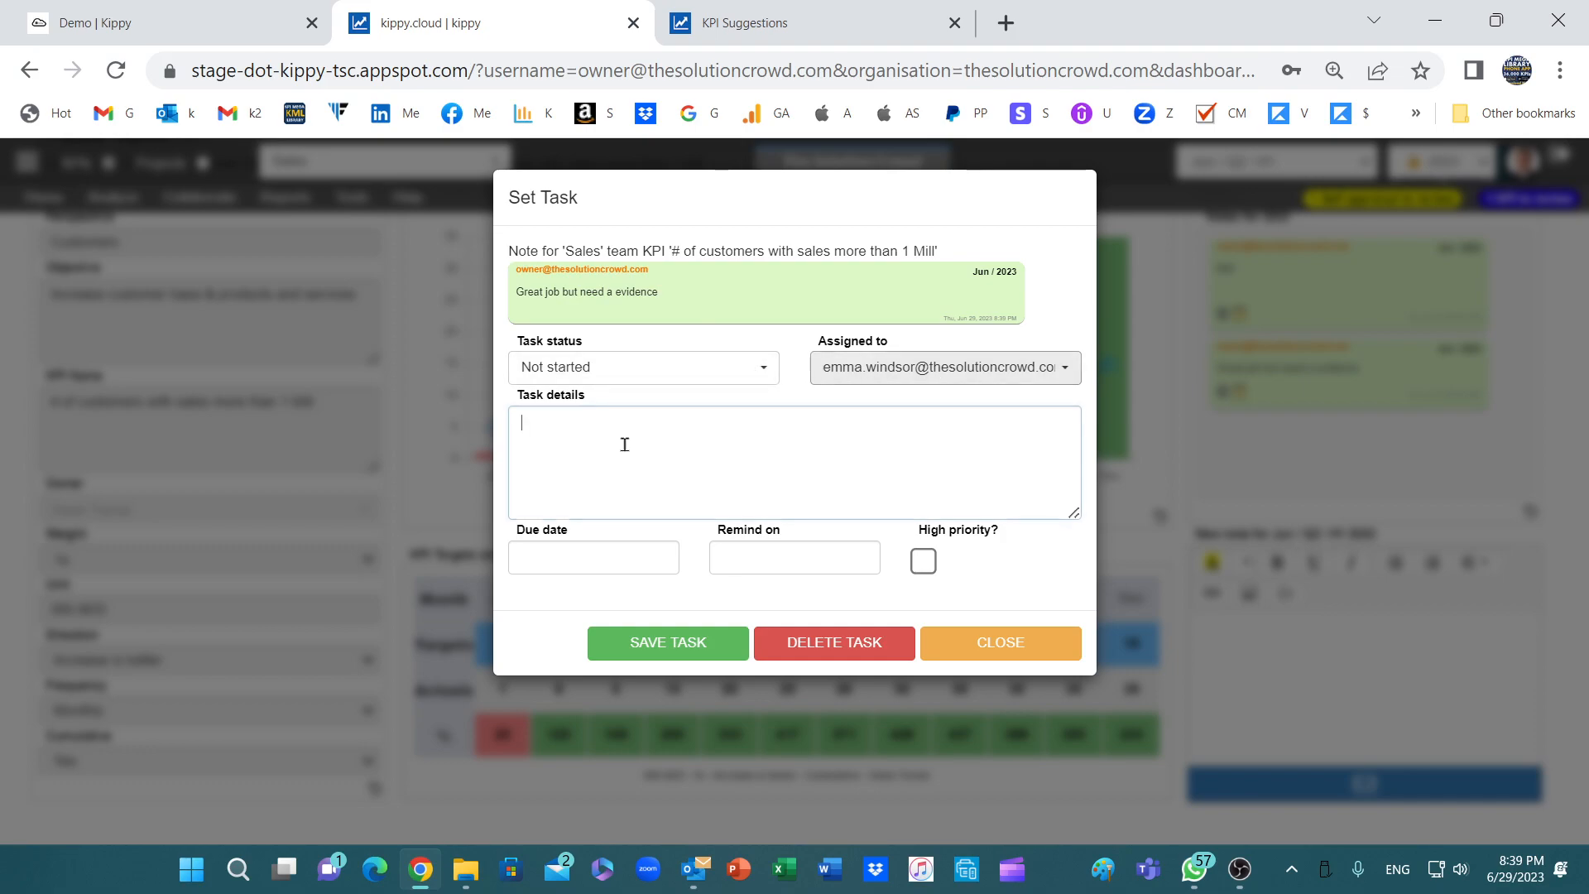
pyautogui.write('pleasse')
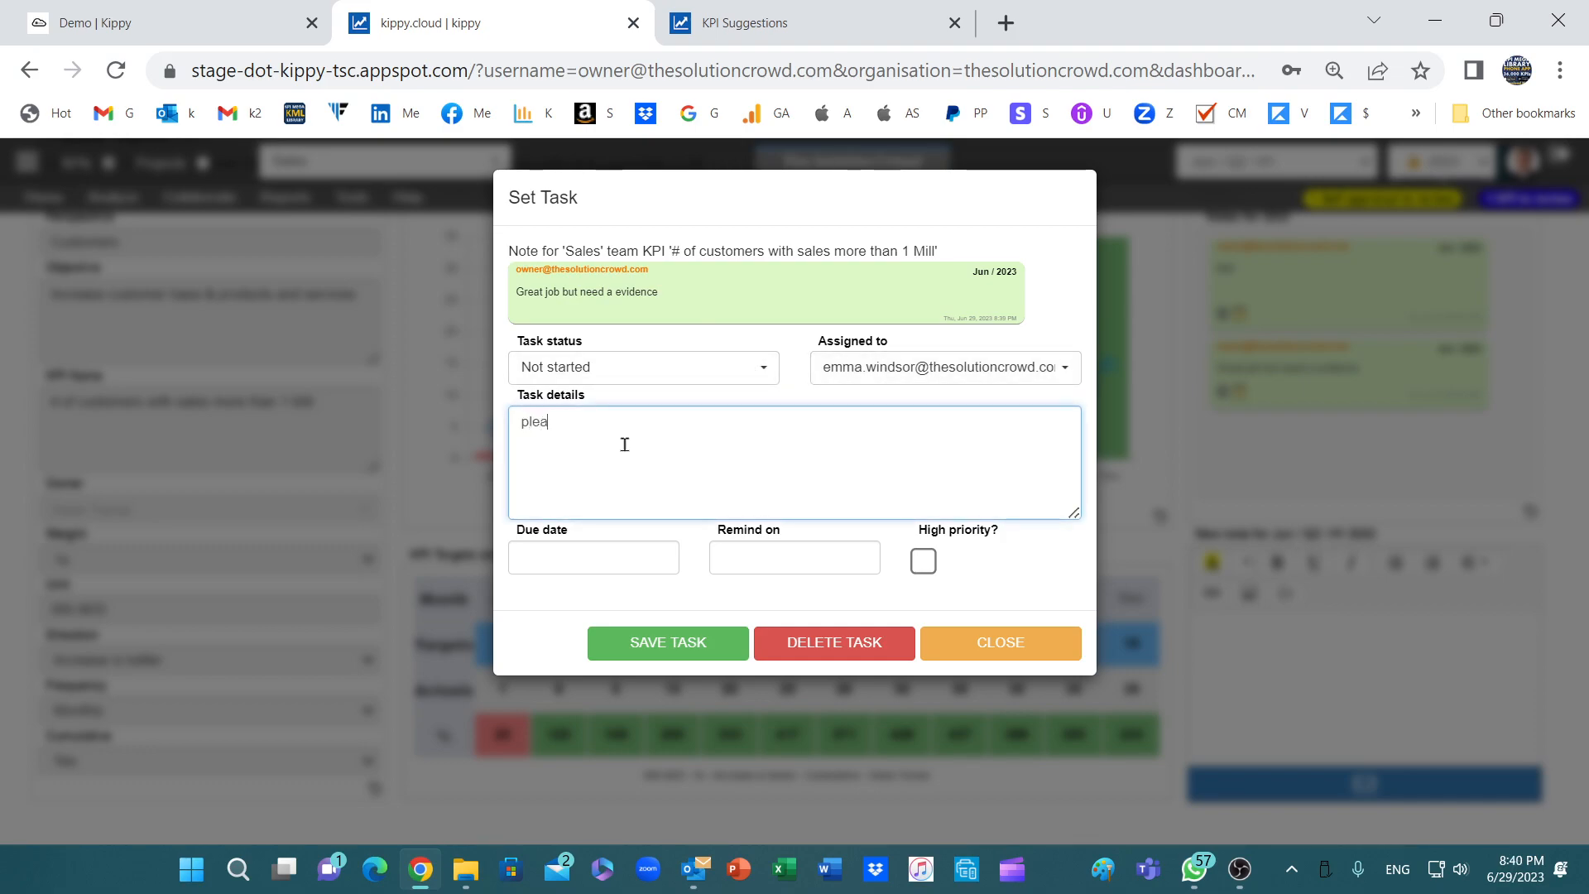
pyautogui.press('BackSpace')
pyautogui.press('BackSpace')
pyautogui.press('BackSpace')
pyautogui.write('se send')
# - Set the task's due date to 07-Jul-2023, mark it as high priority, and save it
pyautogui.click(567, 563)
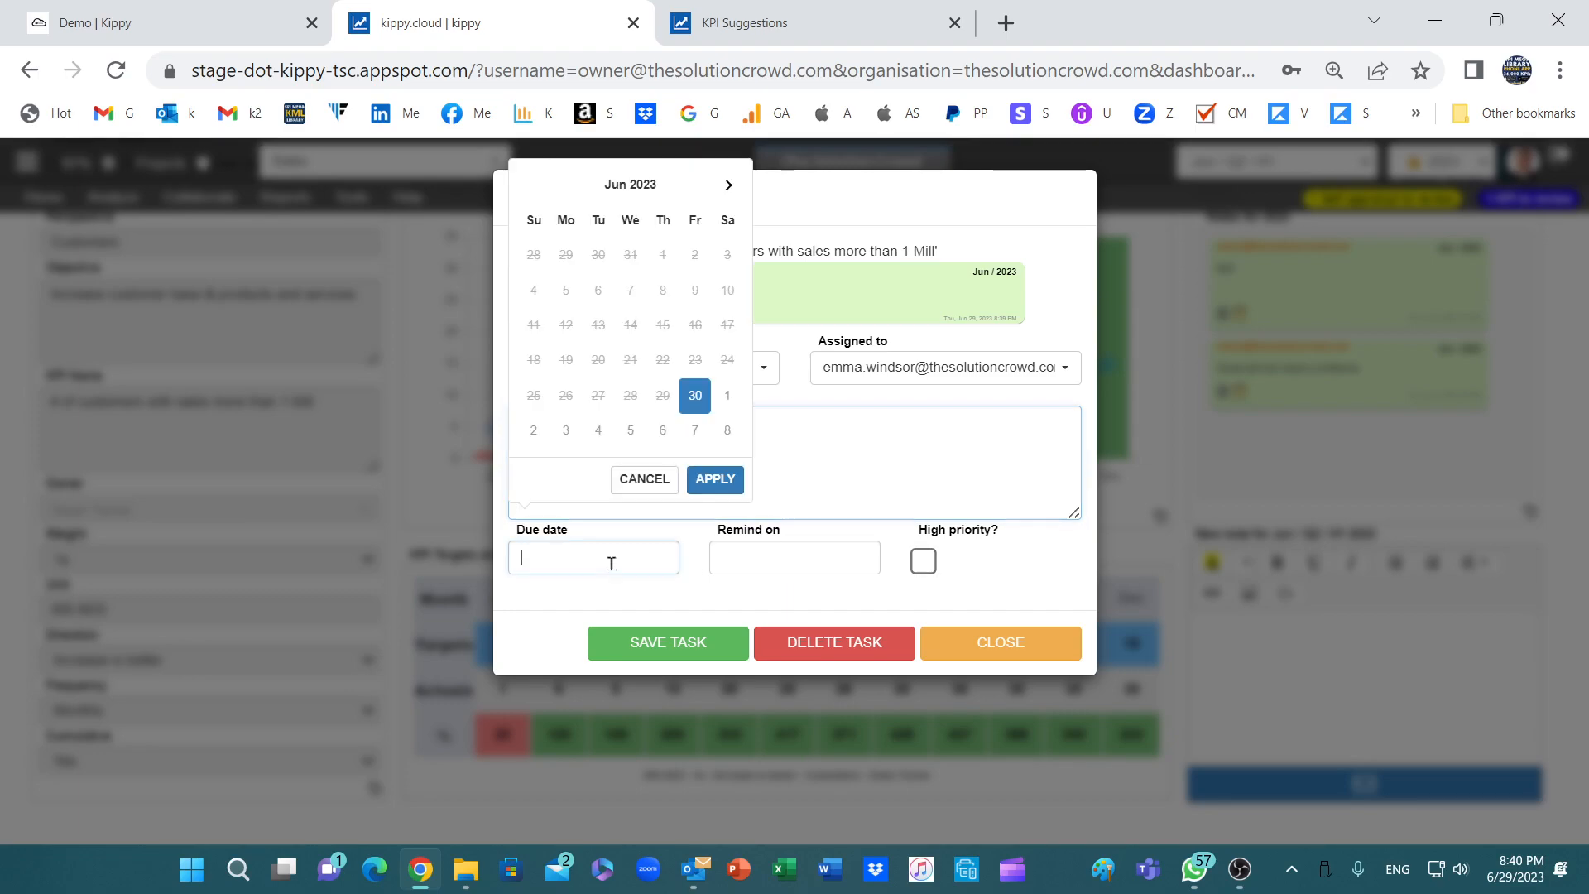
pyautogui.click(695, 429)
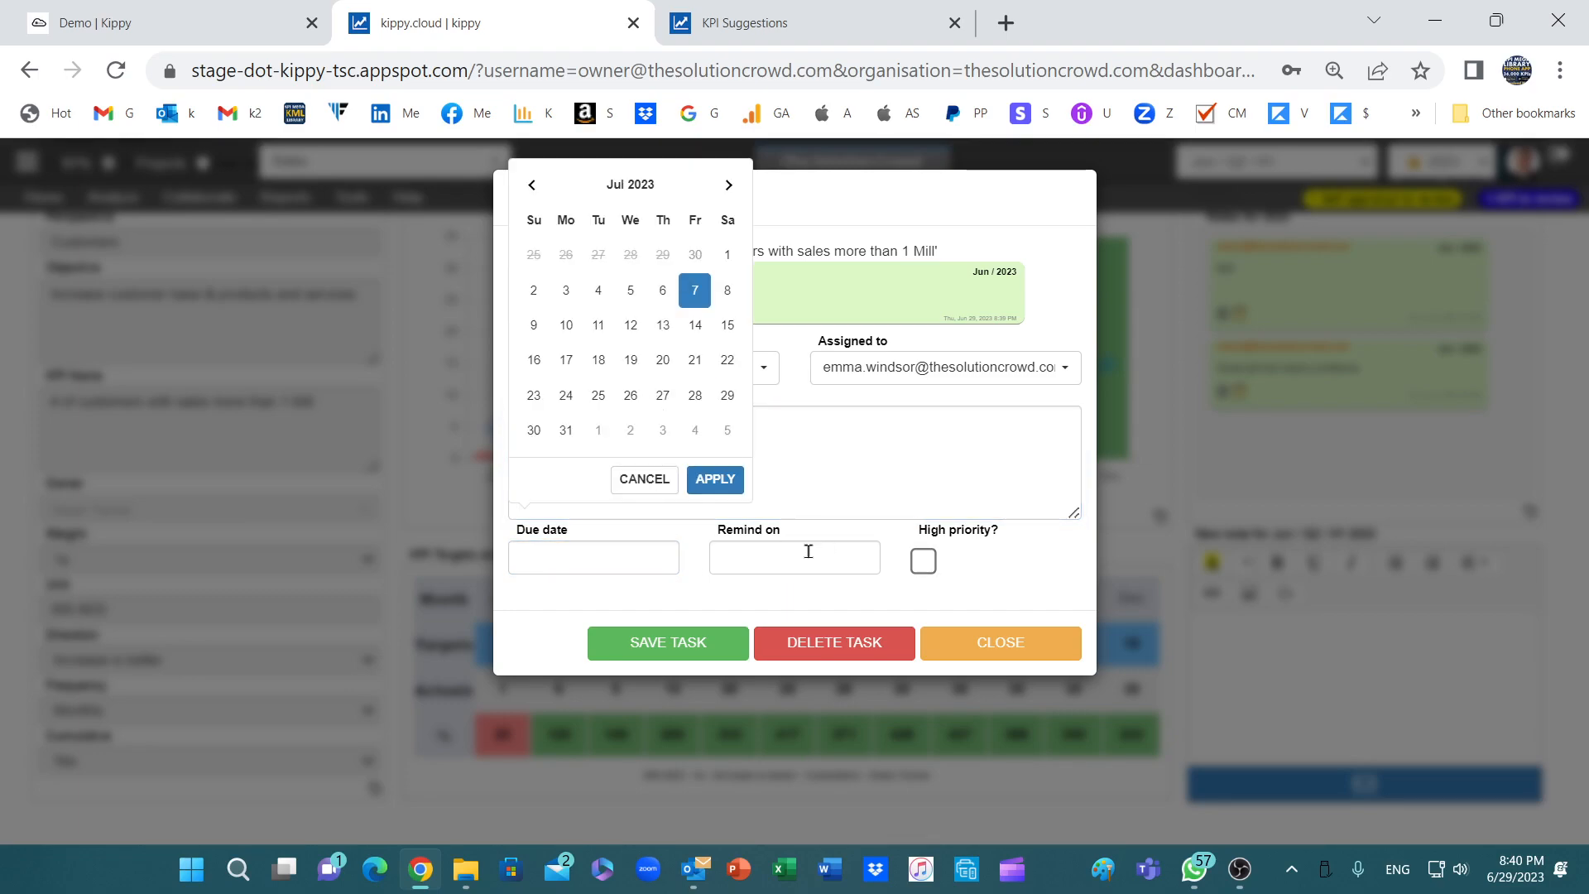
pyautogui.click(715, 479)
pyautogui.click(923, 560)
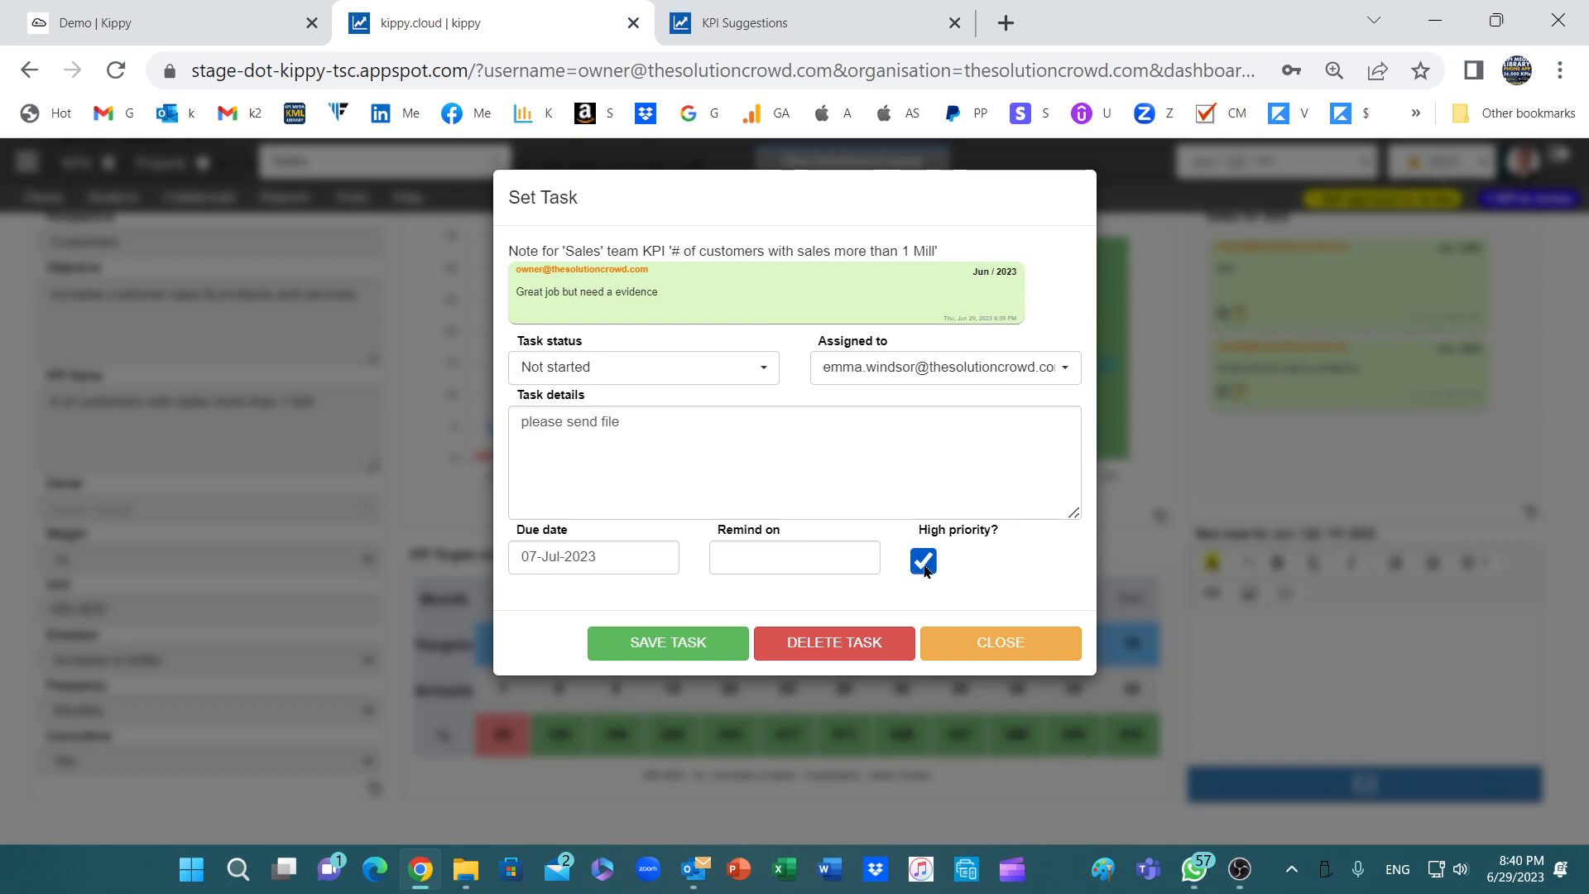
pyautogui.click(703, 643)
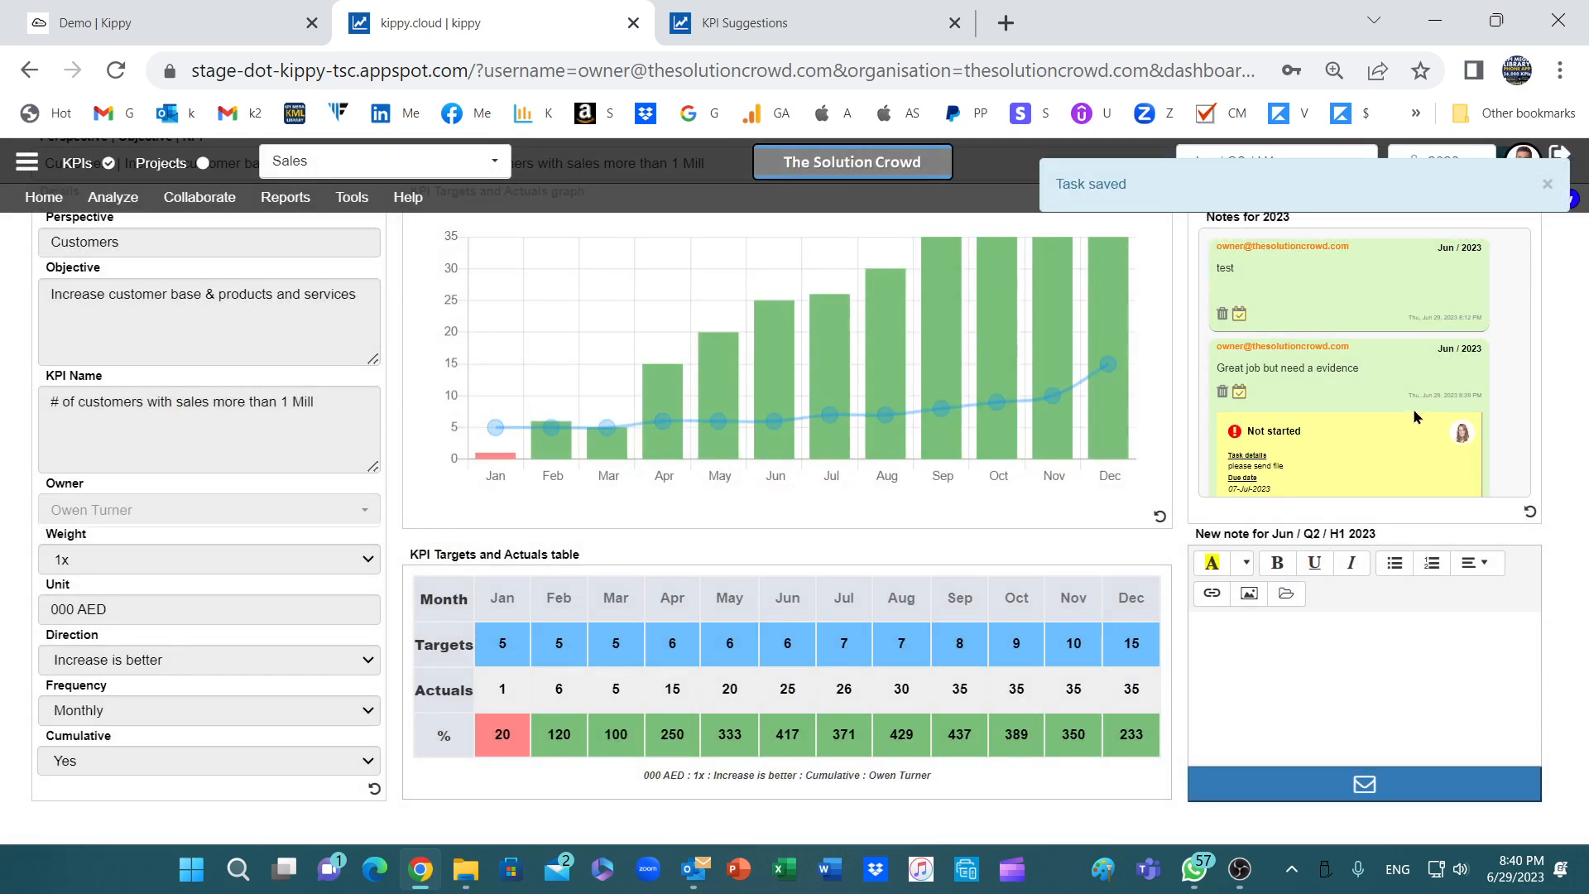
# - Review the KPI's notes with the saved task, and switch the History card to its Audit Log to look through the entries
pyautogui.scroll(2, 1415, 416)
pyautogui.scroll(-1, 1457, 447)
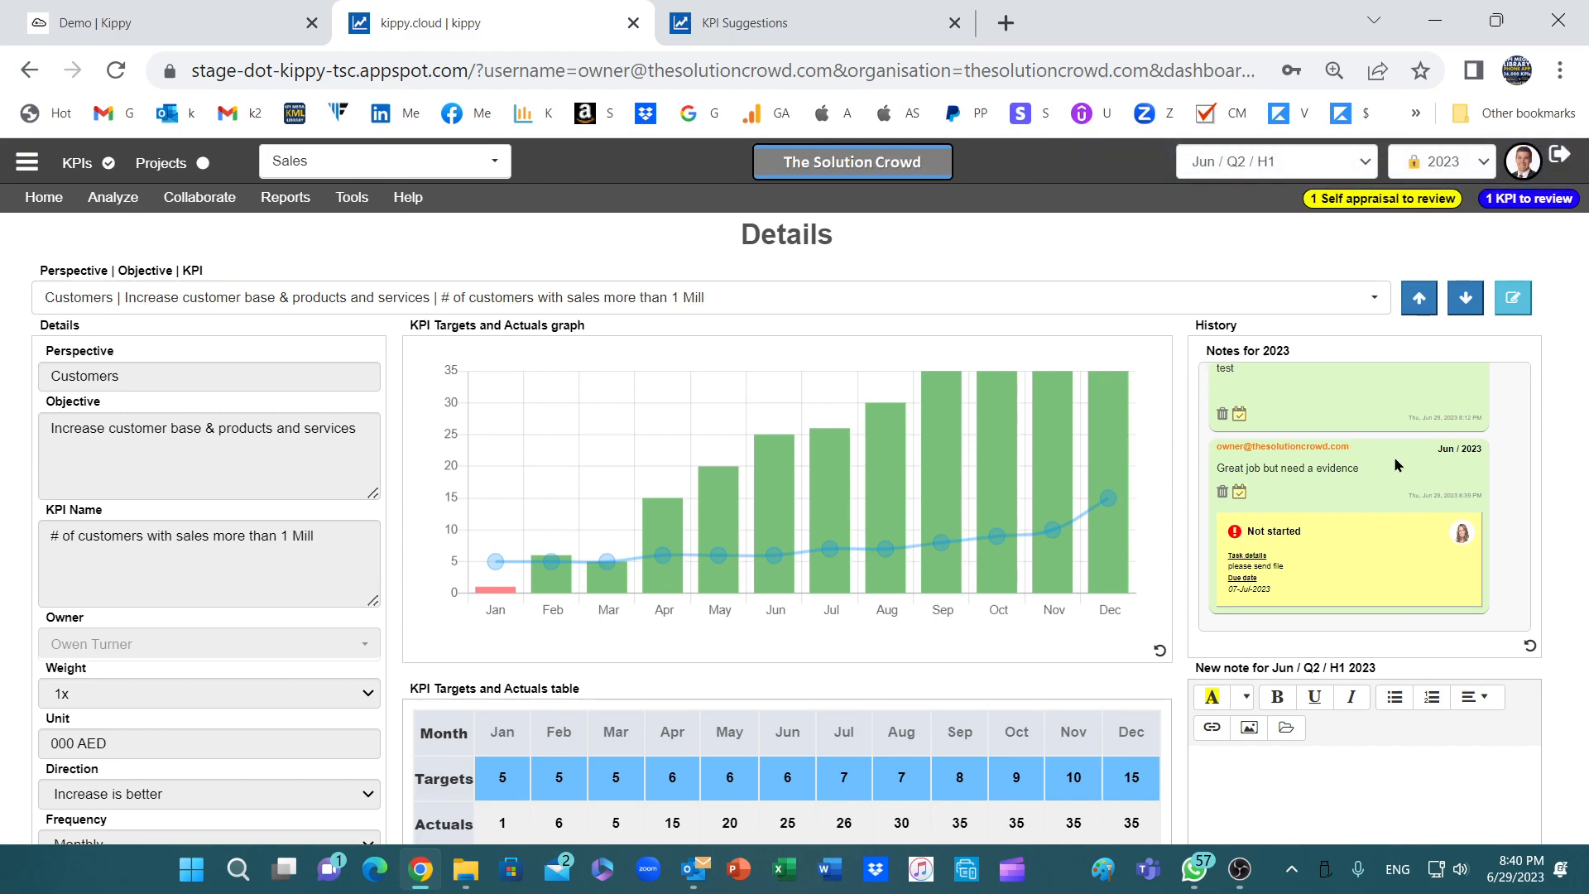
pyautogui.scroll(1, 1396, 464)
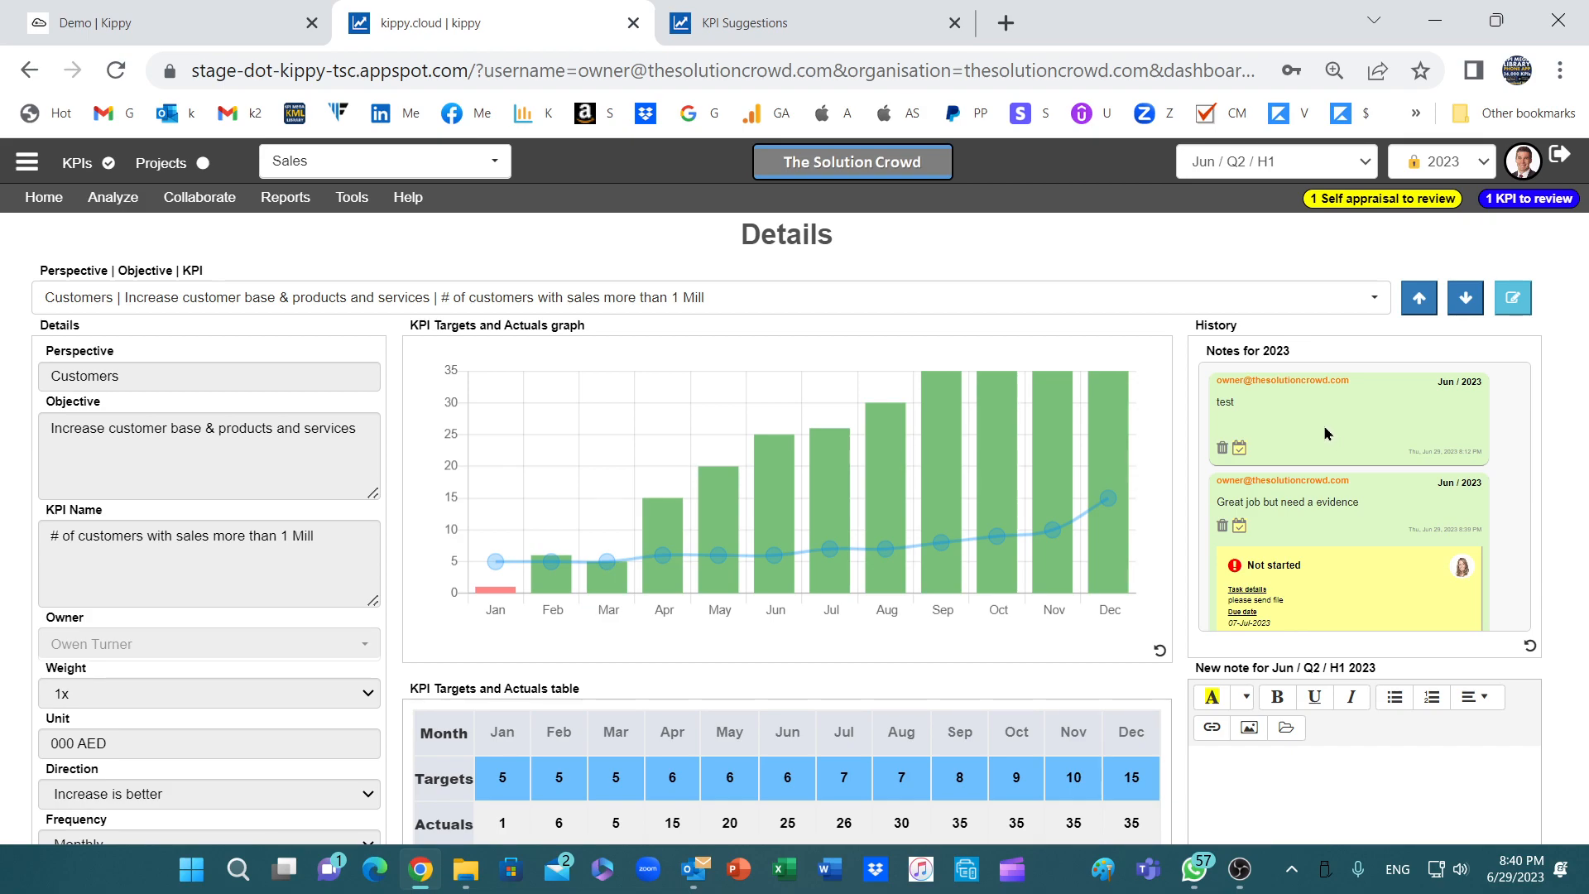
pyautogui.click(1529, 646)
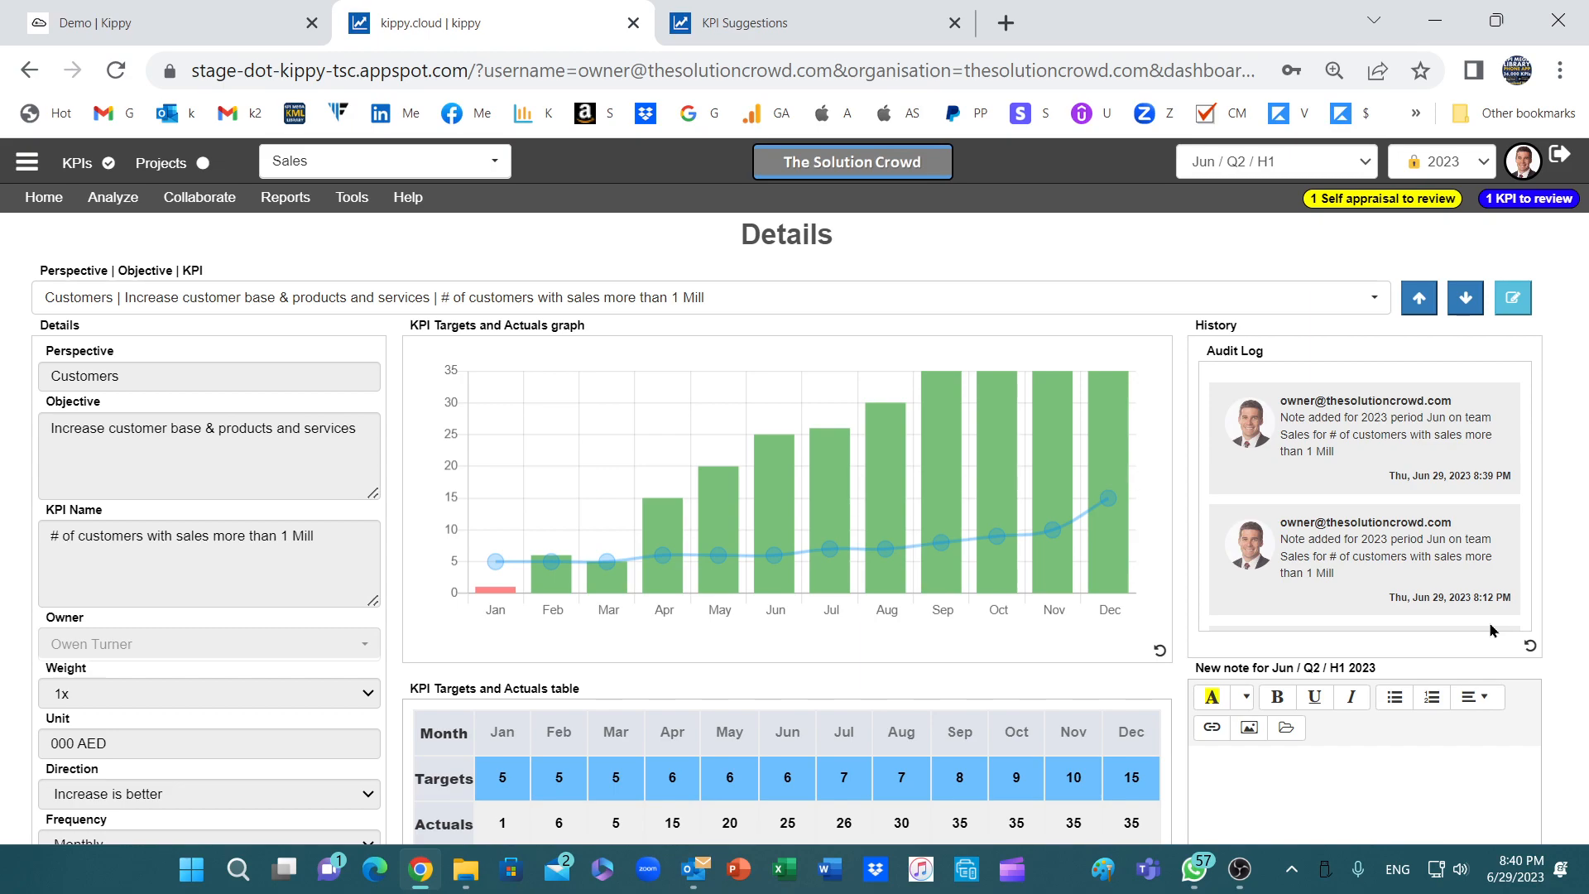
pyautogui.scroll(-5, 1487, 622)
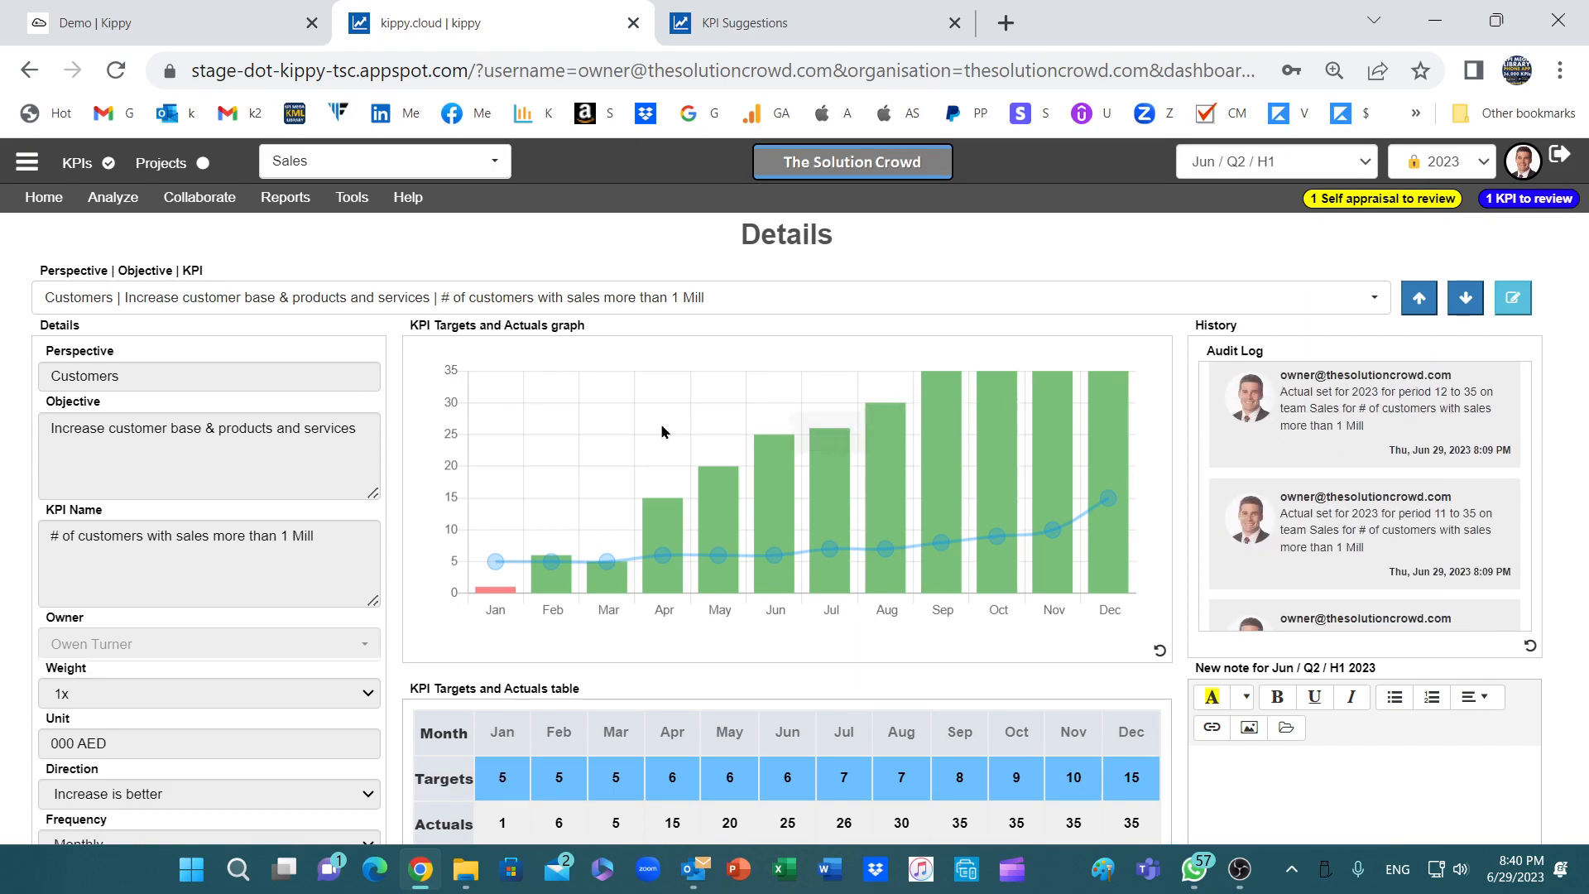
# - Move forward through the KPI details, past the total new international customers KPI, to % Customers satisfaction
pyautogui.click(1462, 304)
pyautogui.click(1464, 302)
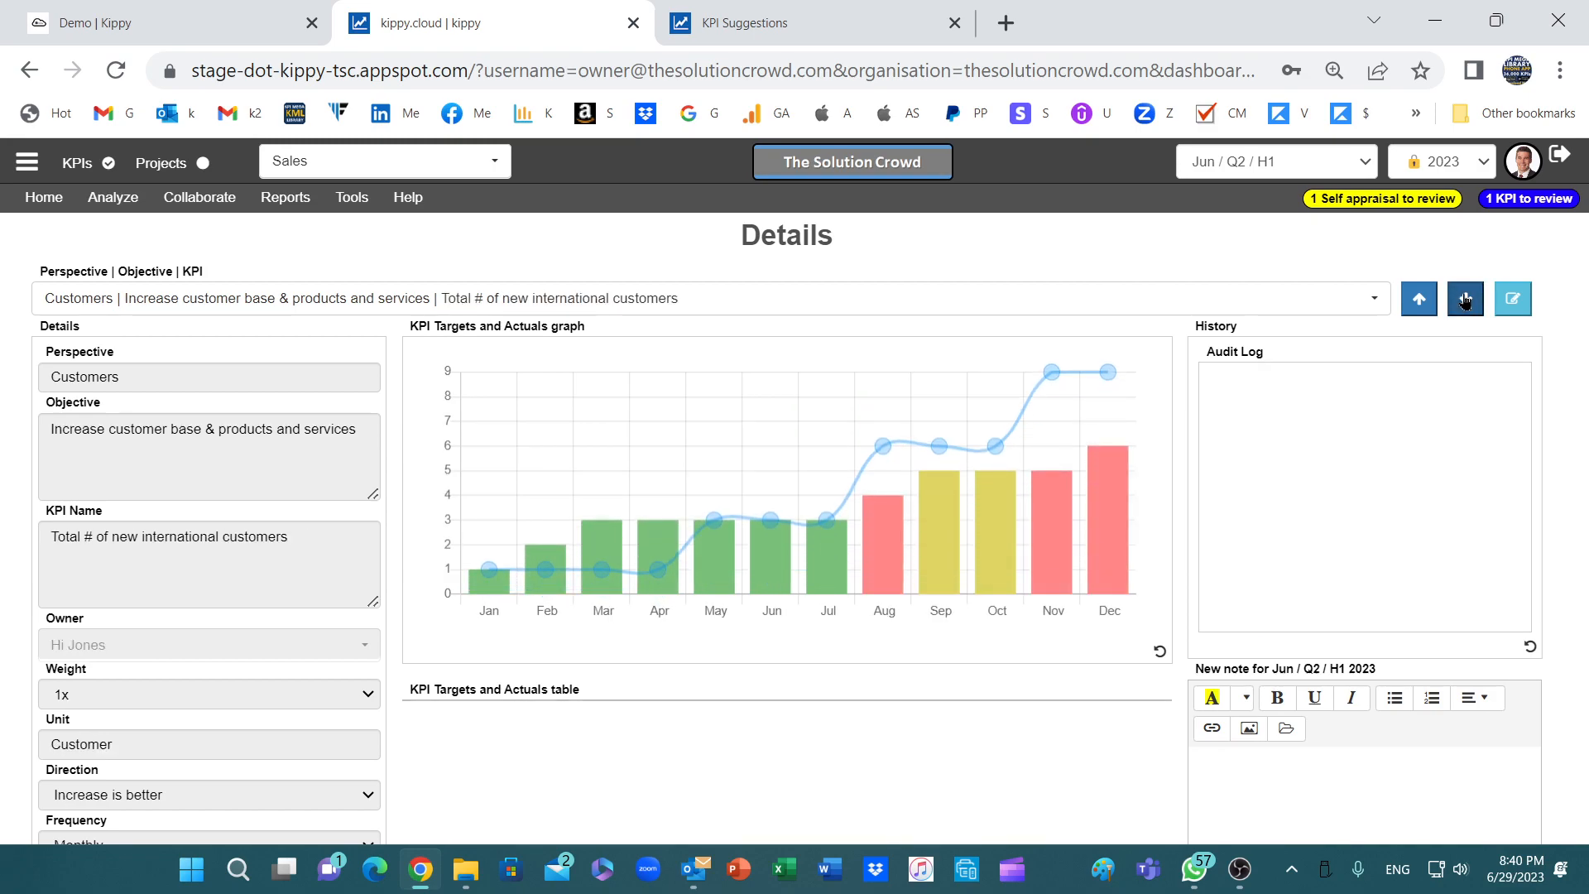
pyautogui.click(1463, 300)
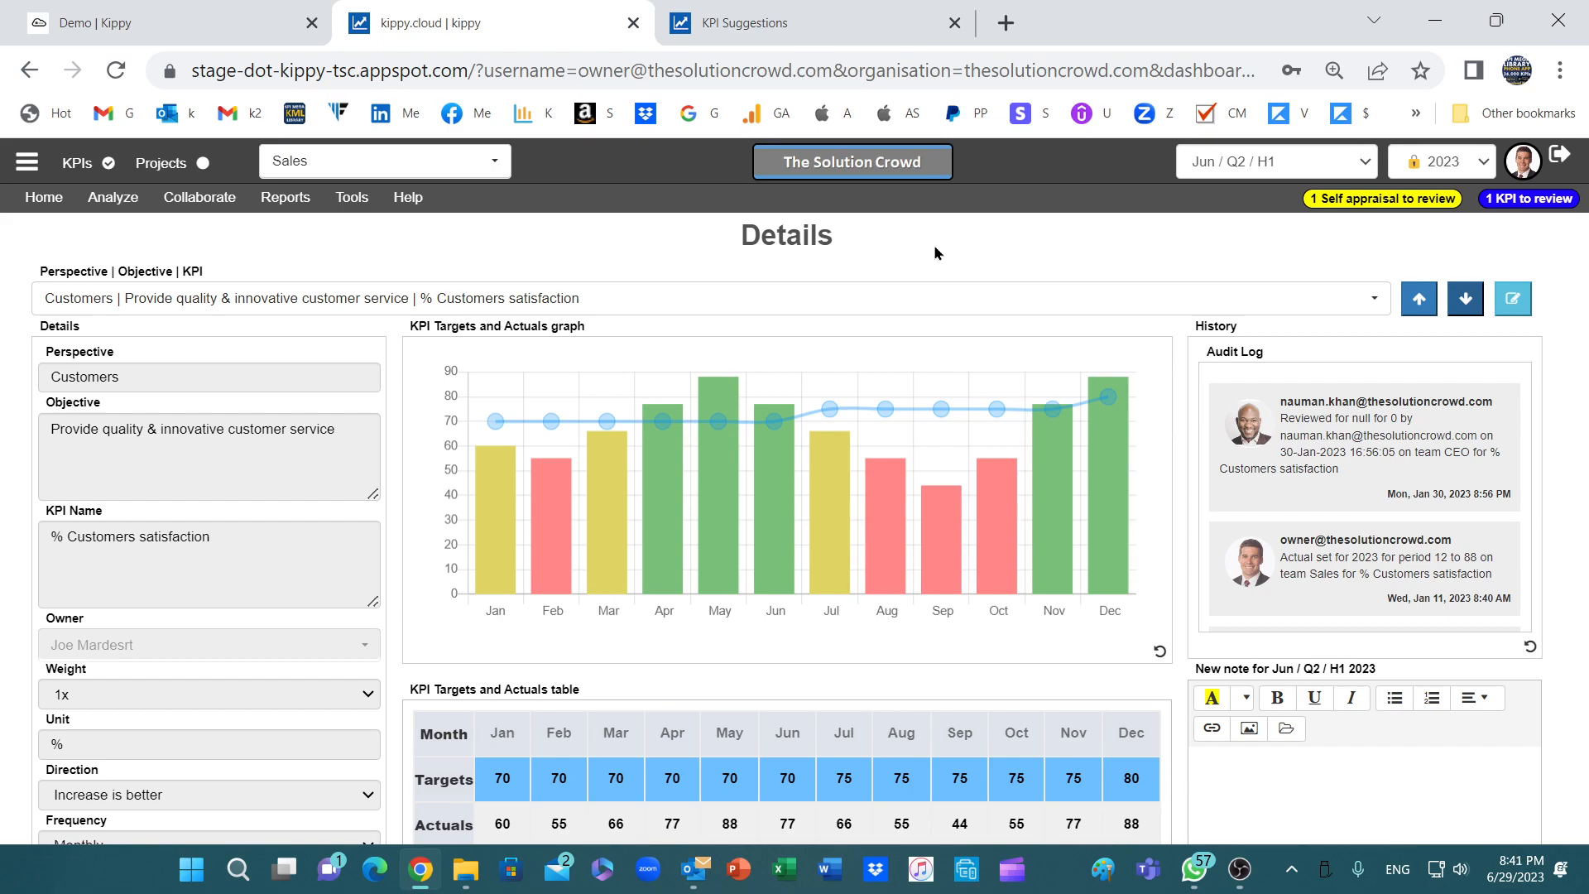
pyautogui.click(41, 201)
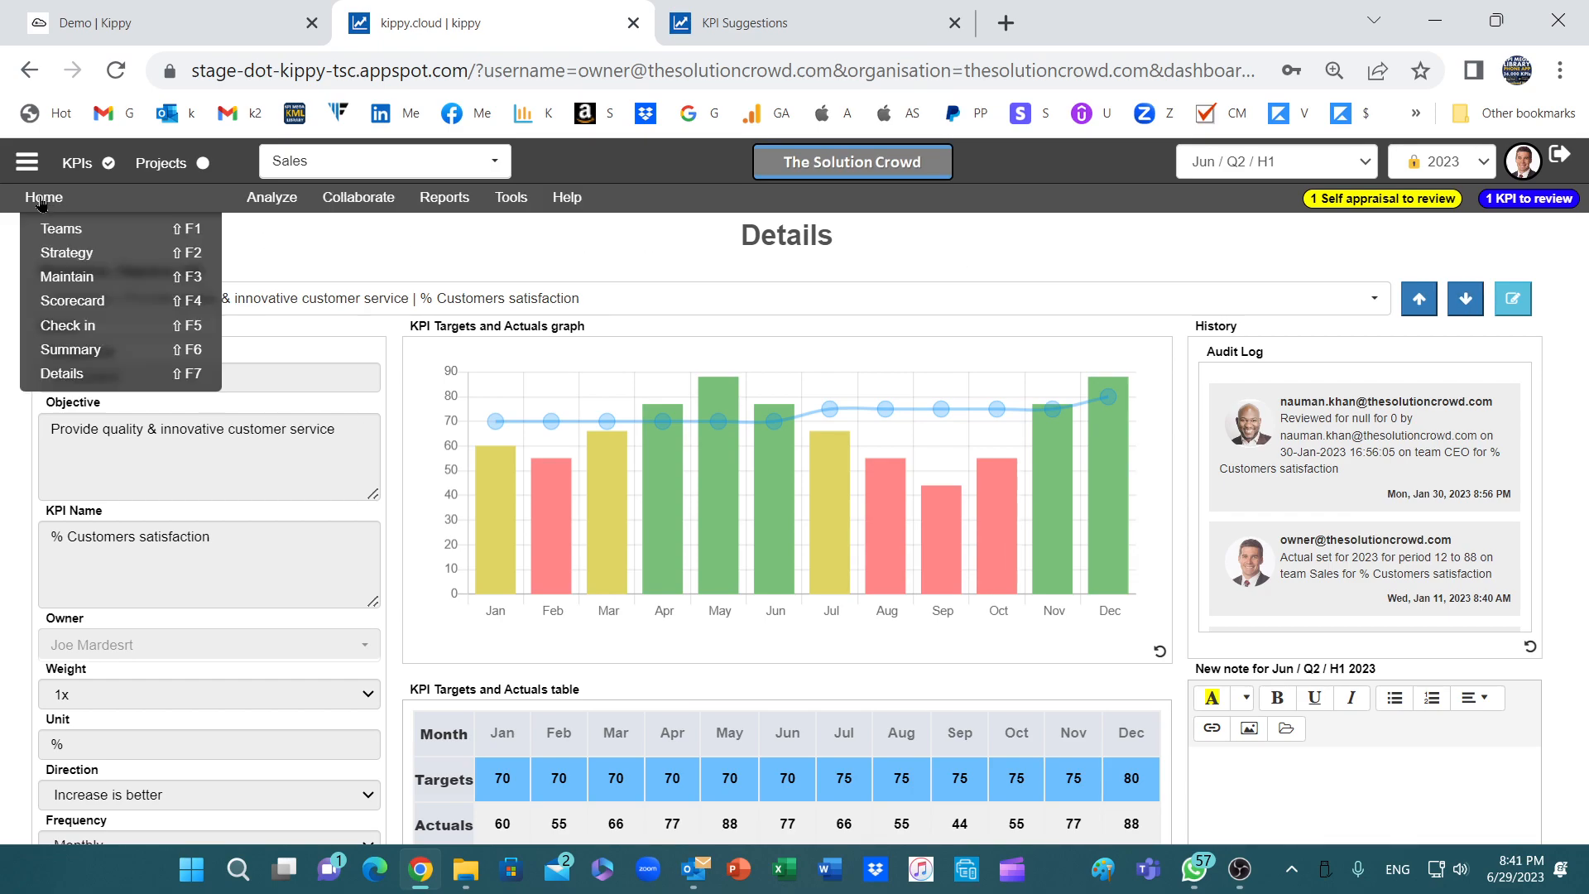
pyautogui.click(322, 258)
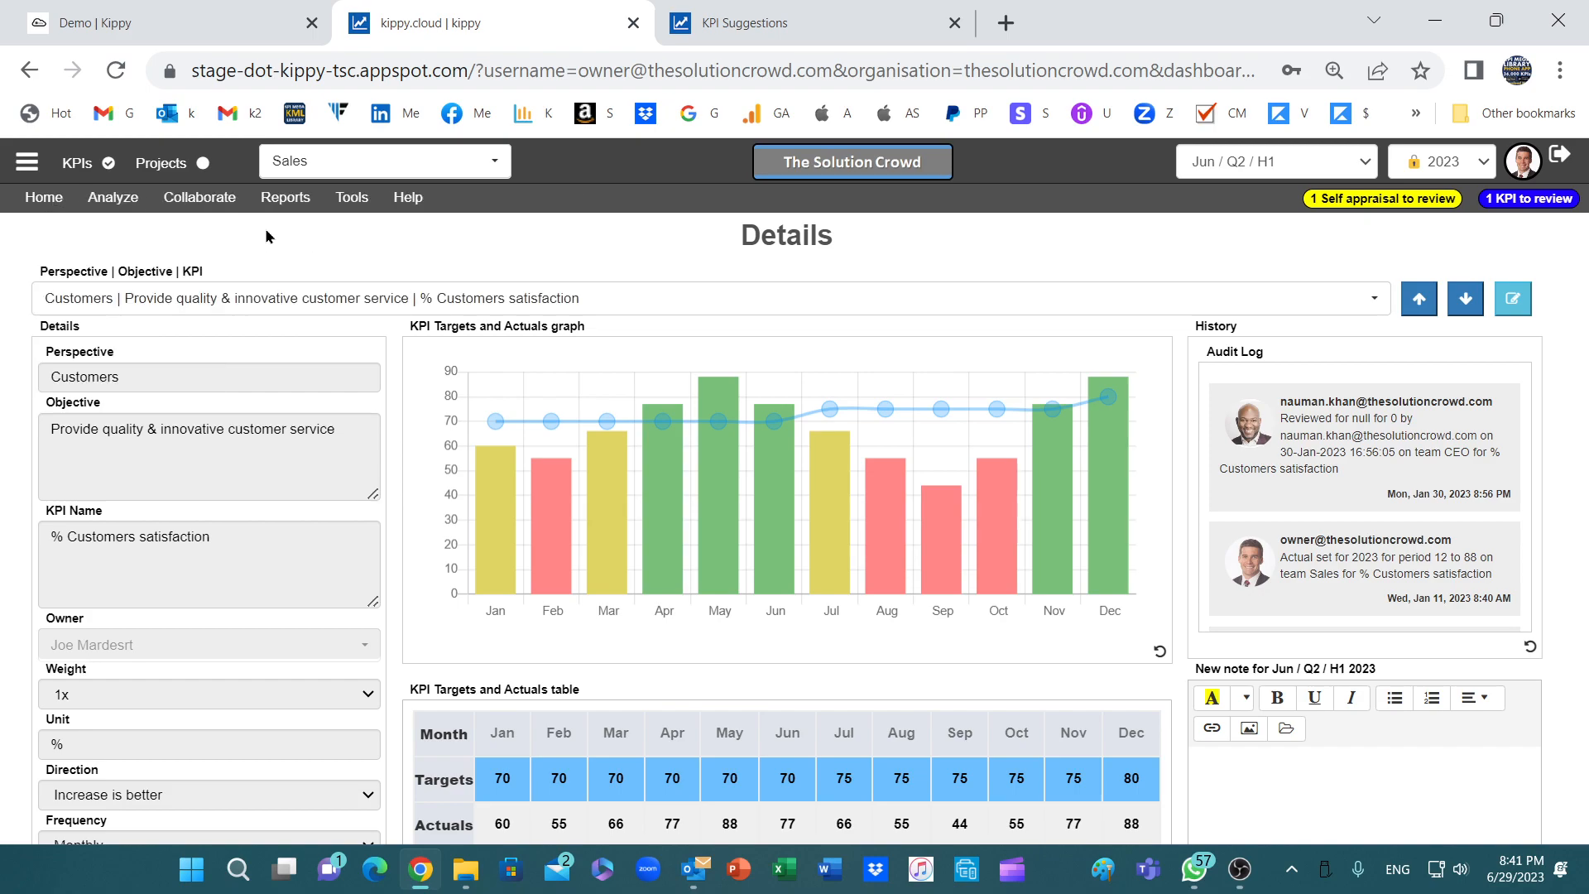
# - Open the Wheel analysis for the Sales team and rotate the wheel to view its different segments
pyautogui.click(126, 199)
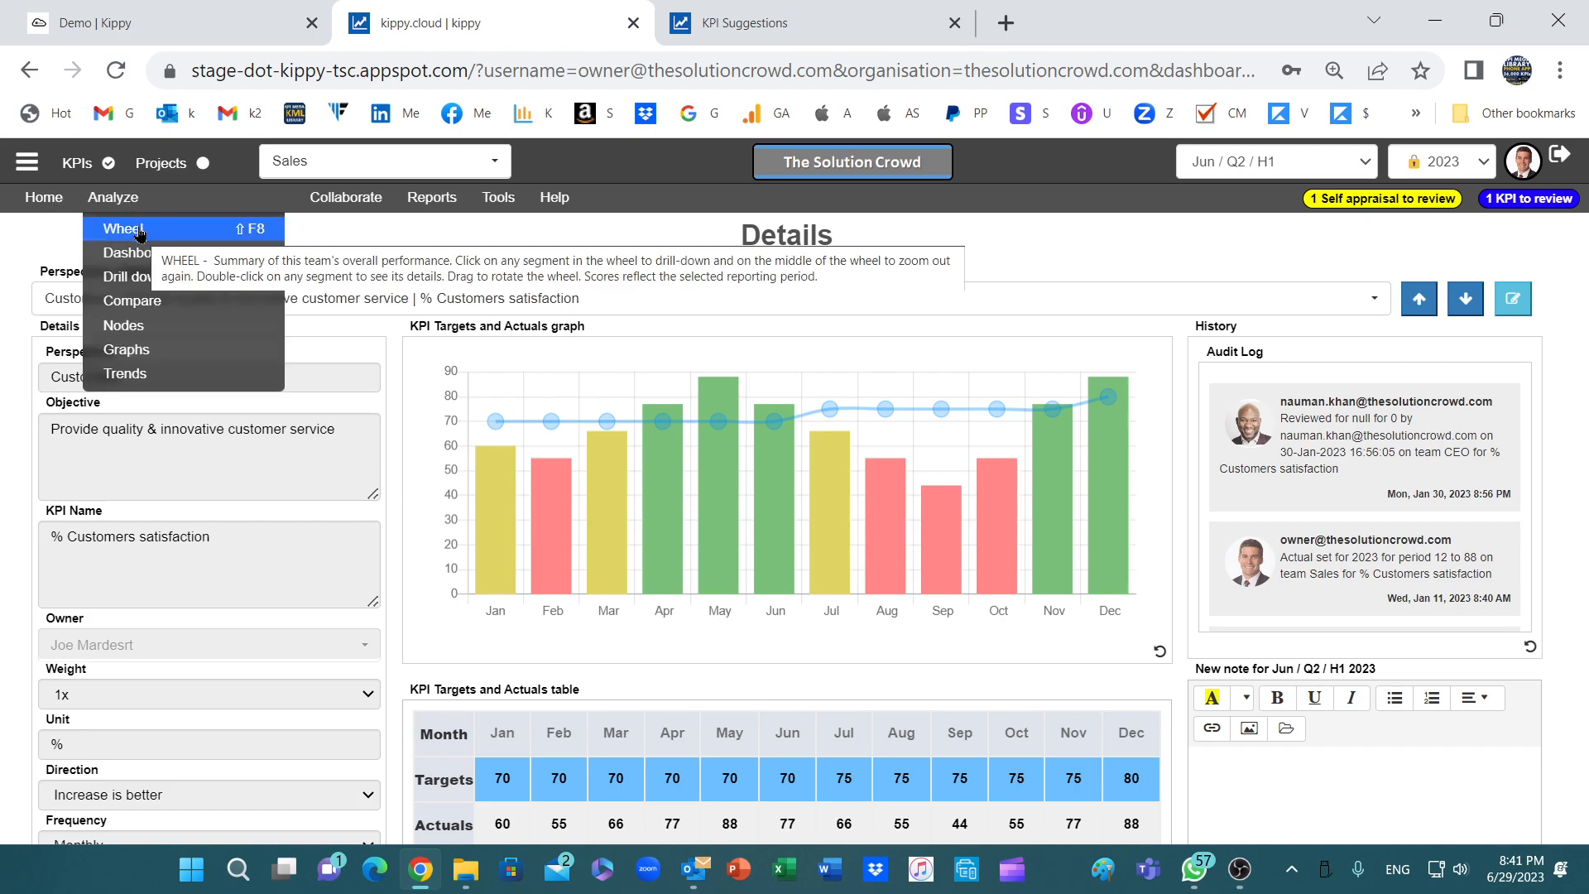
pyautogui.click(135, 227)
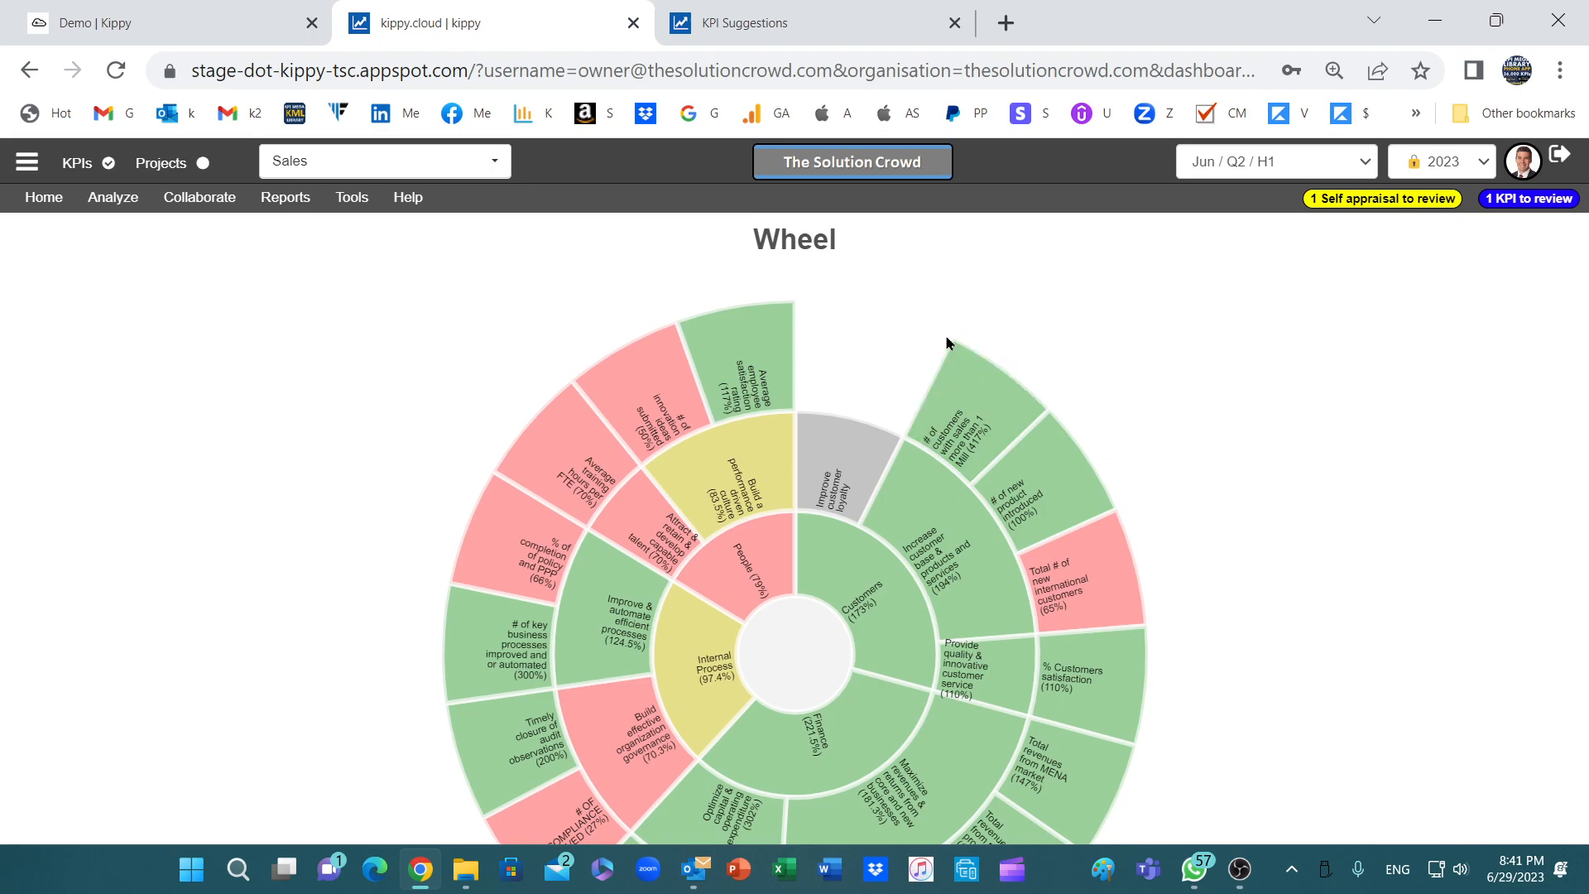
pyautogui.moveTo(960, 370); pyautogui.dragTo(1089, 518)
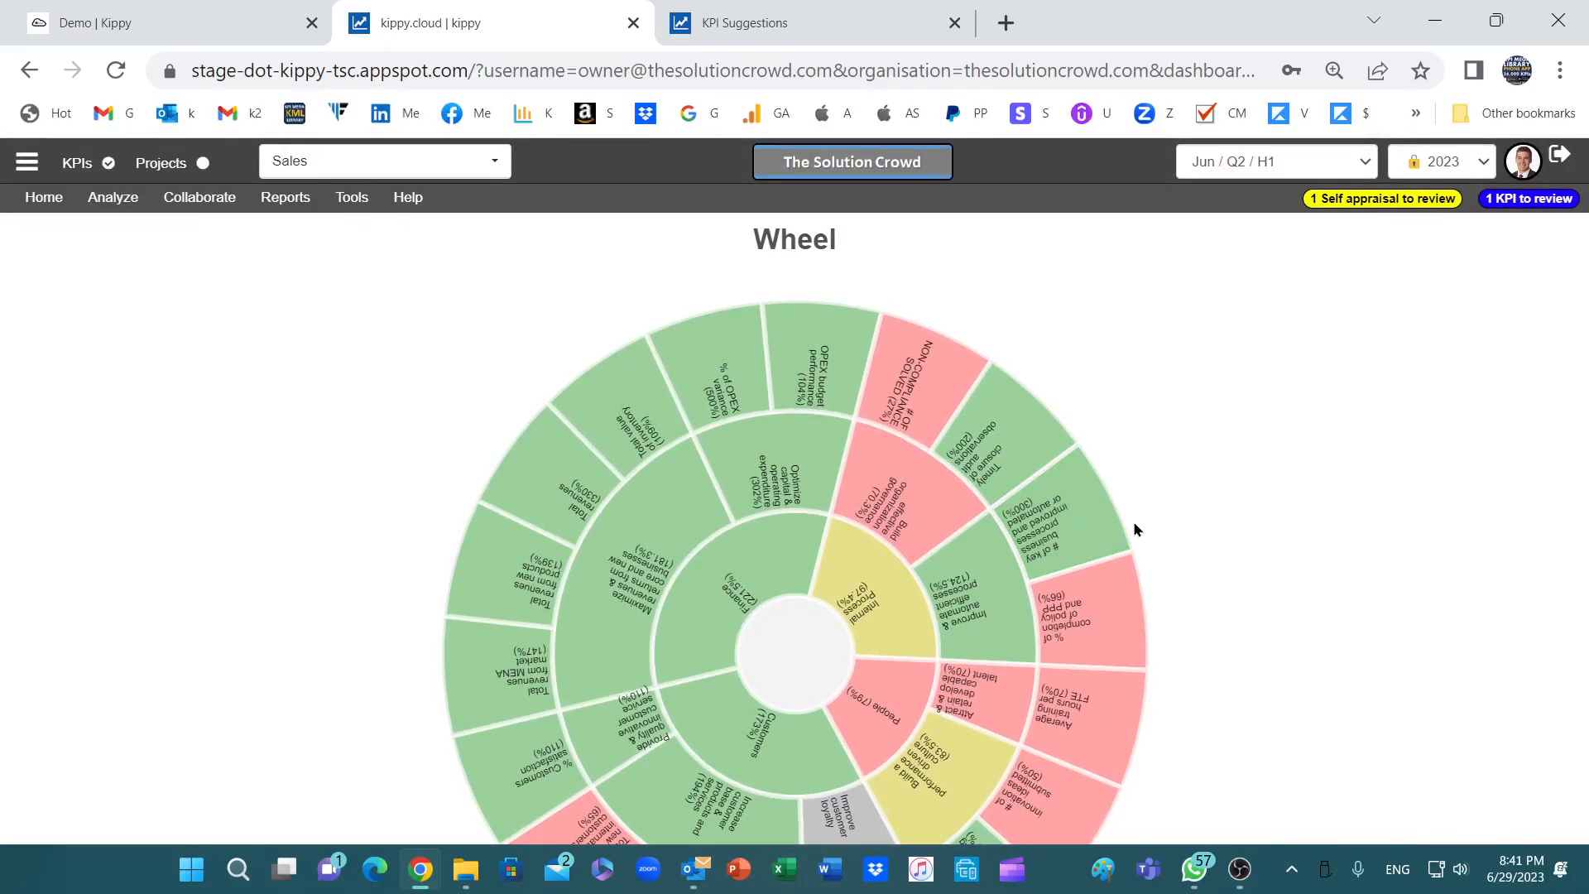
pyautogui.moveTo(1134, 523); pyautogui.dragTo(1109, 417)
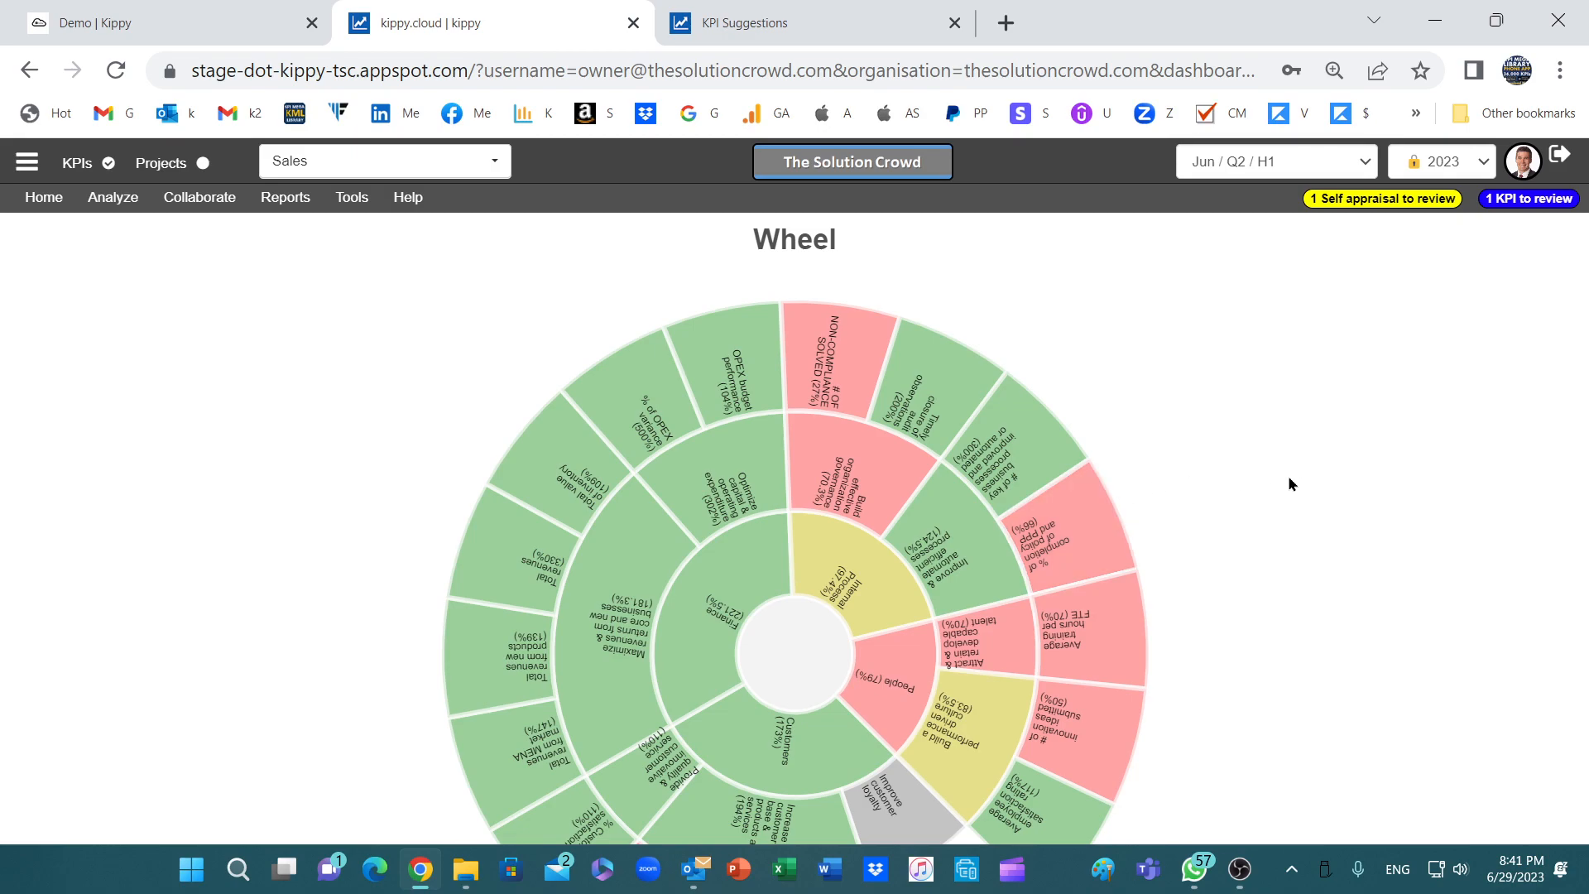
# - Open the Dashboard analysis and look through the KPI charts from the Customers perspective down to People
pyautogui.click(115, 197)
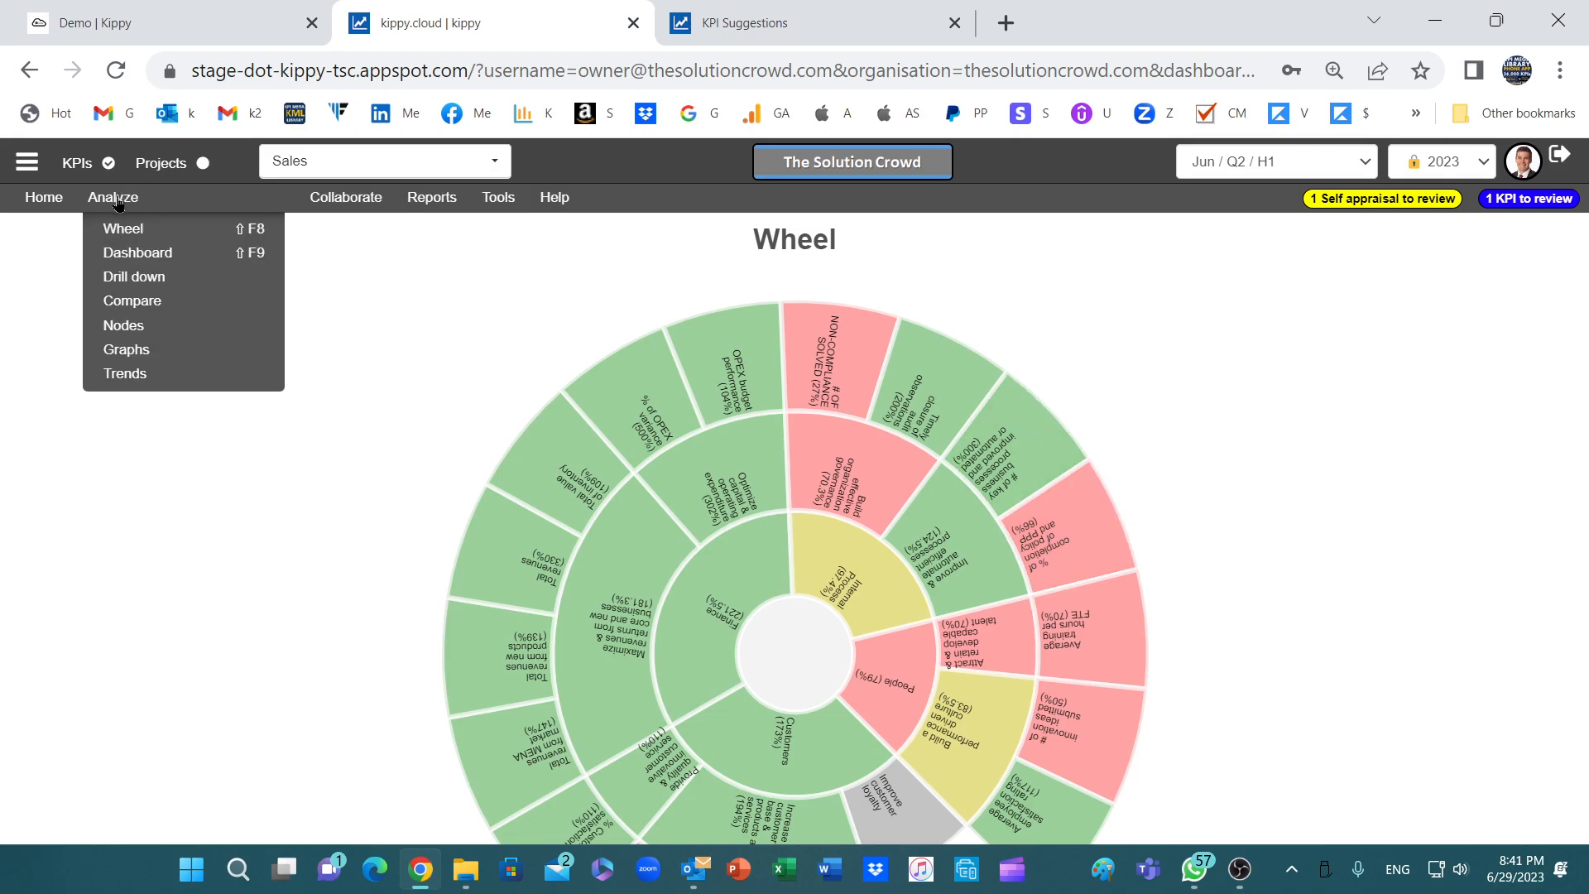
pyautogui.click(141, 252)
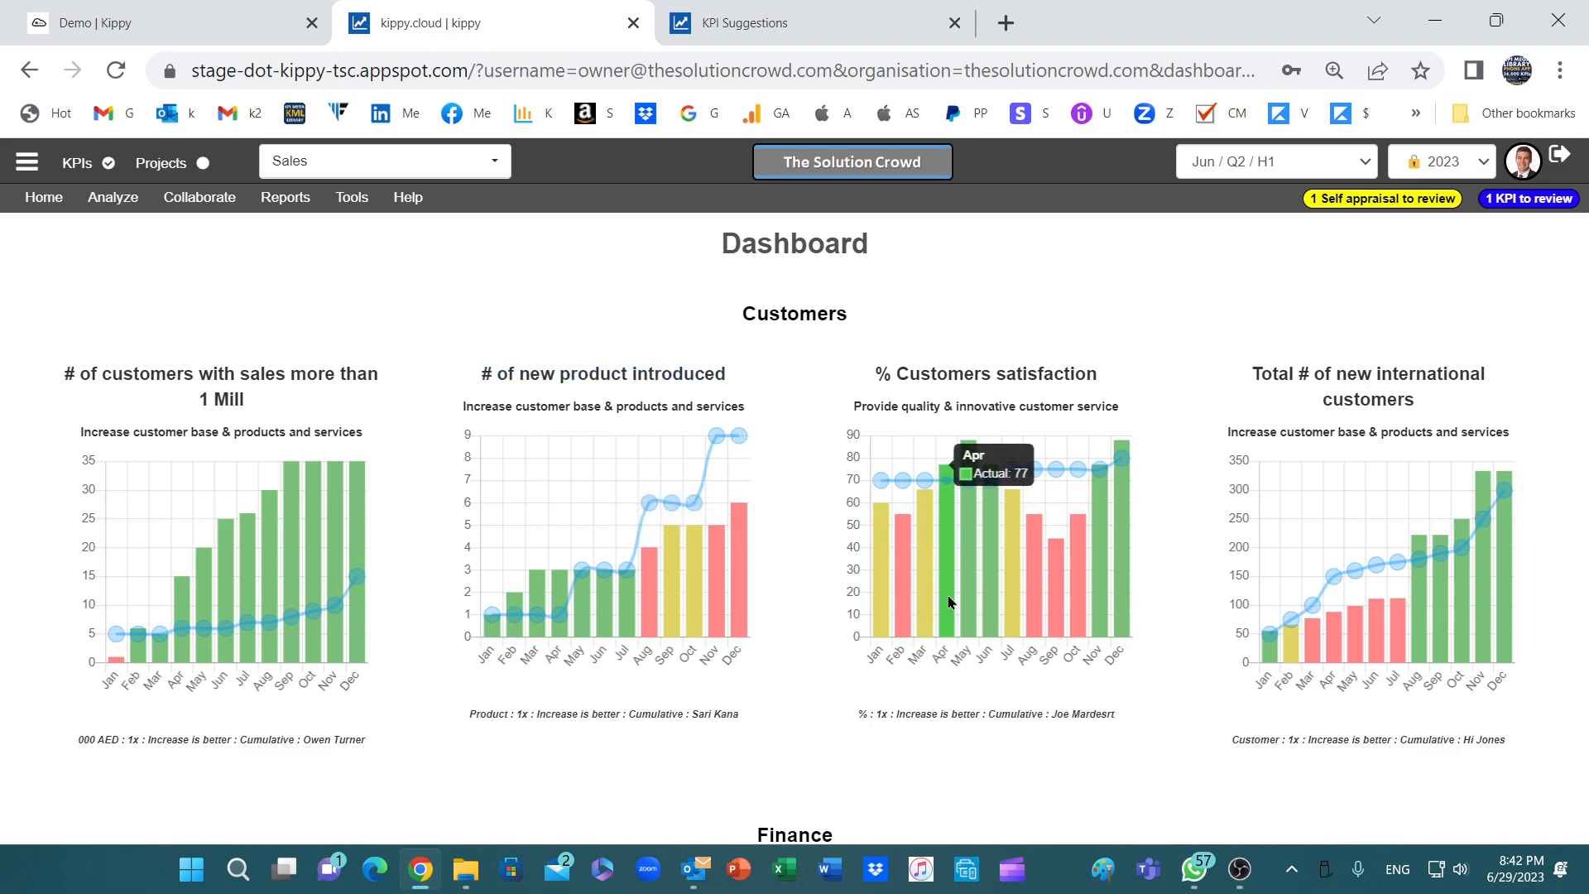
pyautogui.scroll(-5, 950, 602)
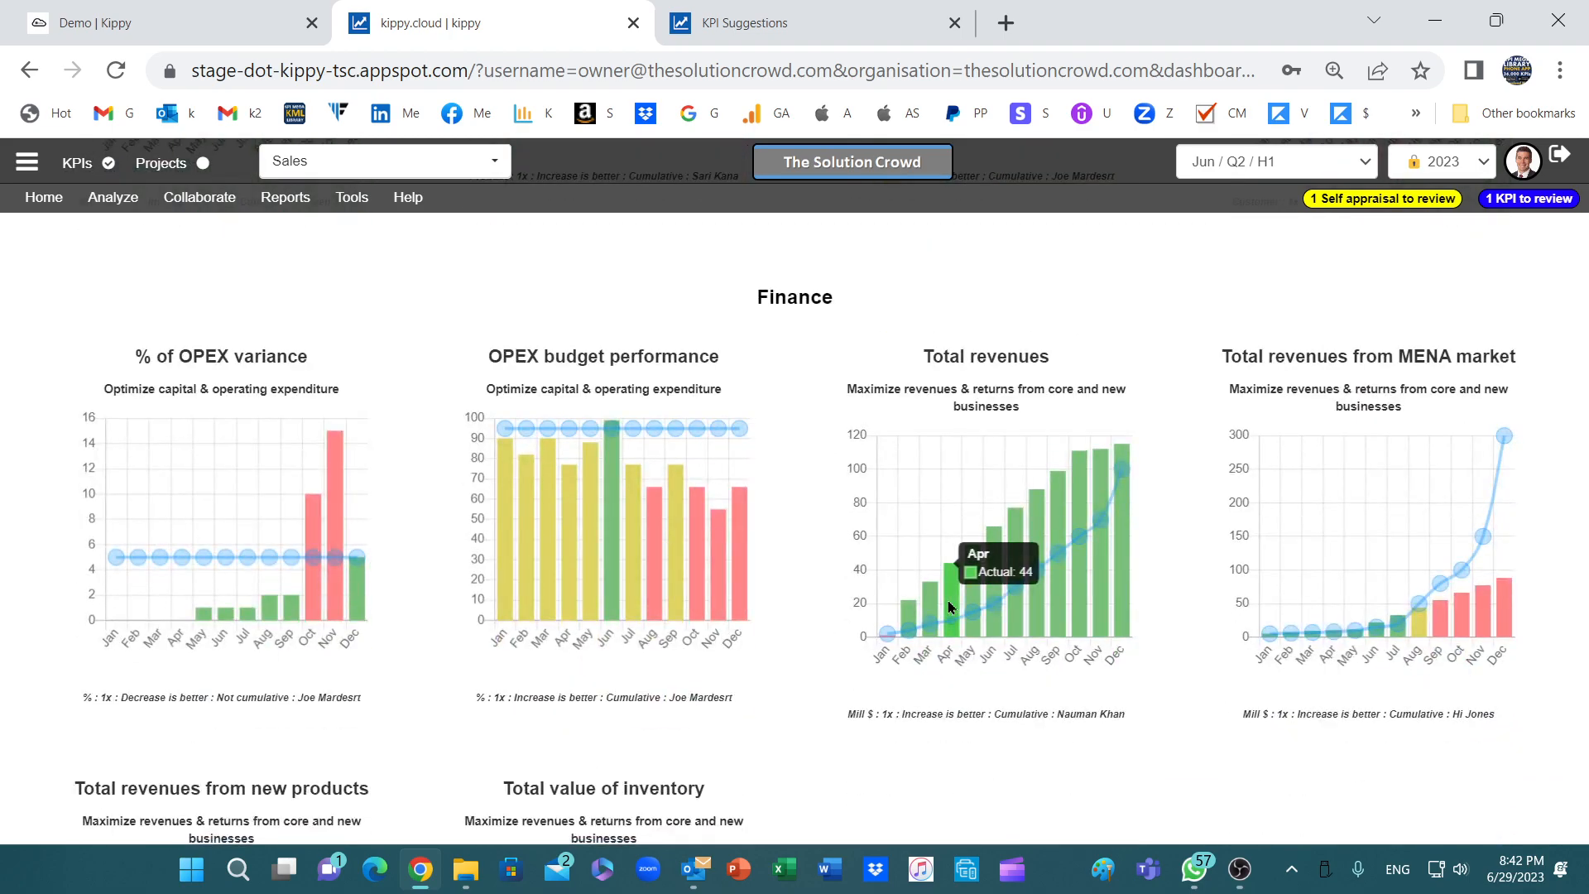
pyautogui.scroll(-5, 950, 613)
pyautogui.scroll(-5, 950, 617)
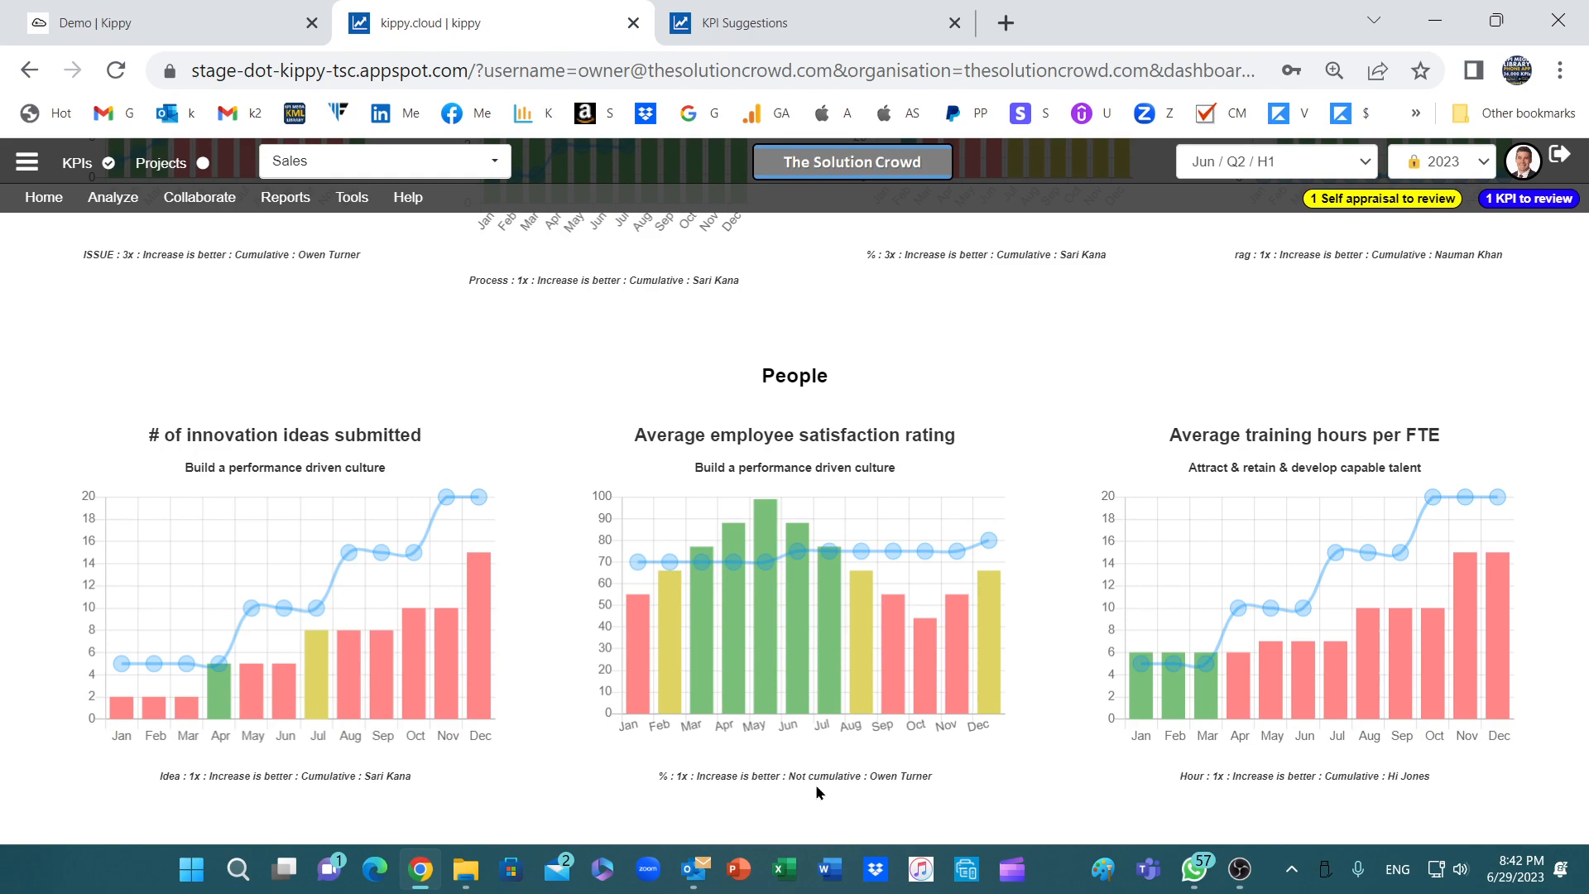
pyautogui.scroll(15, 815, 782)
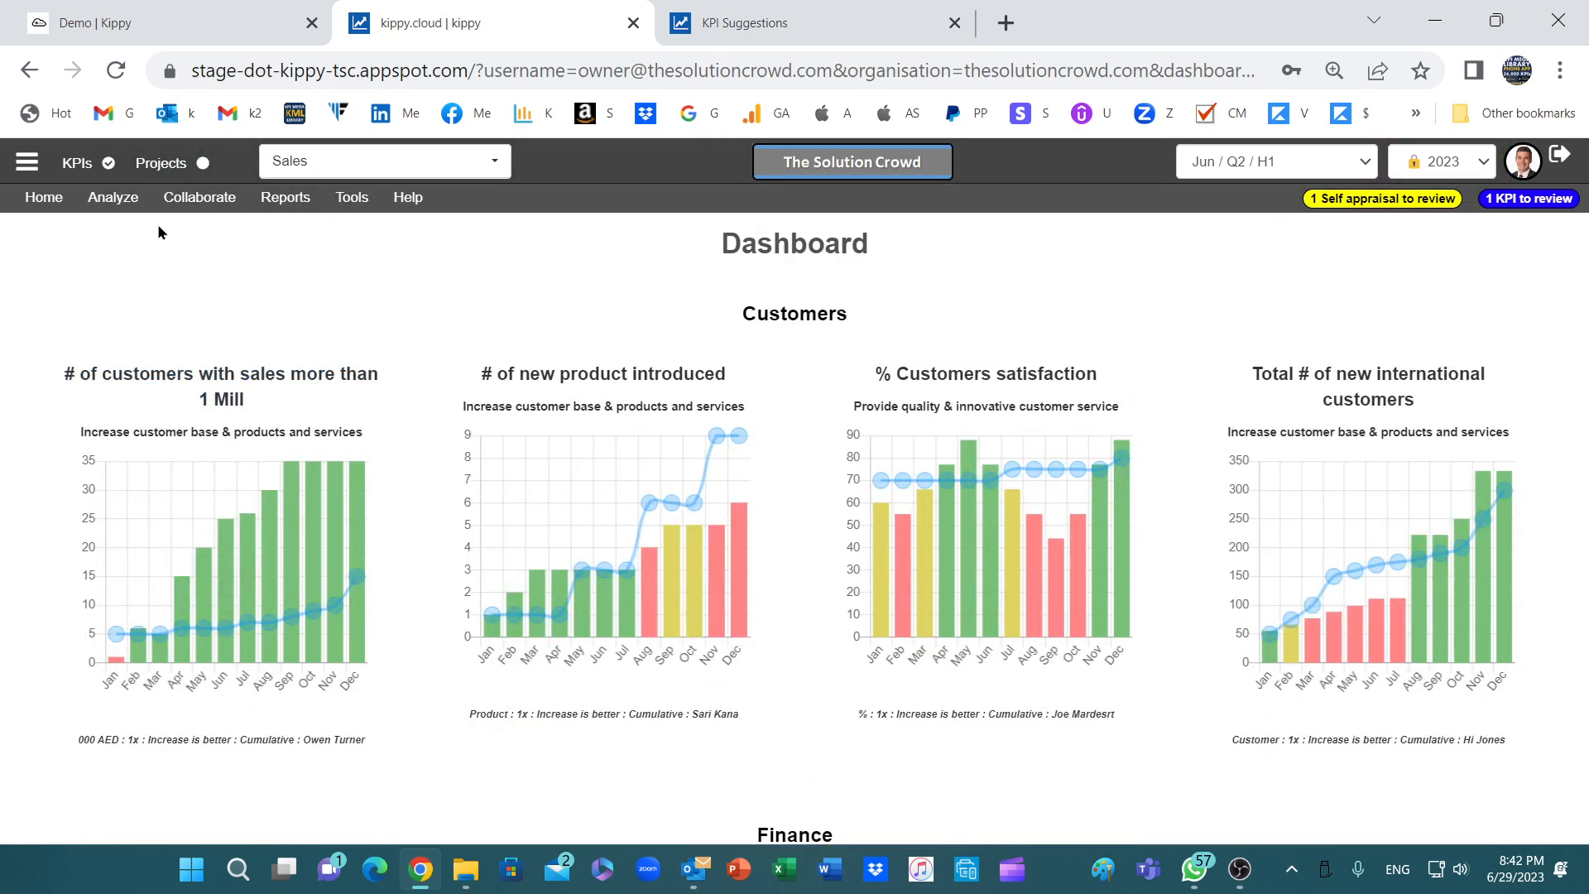
# - Open the Drill down analysis and select the objective "Customers | Increase customer base & products and services"
pyautogui.click(124, 199)
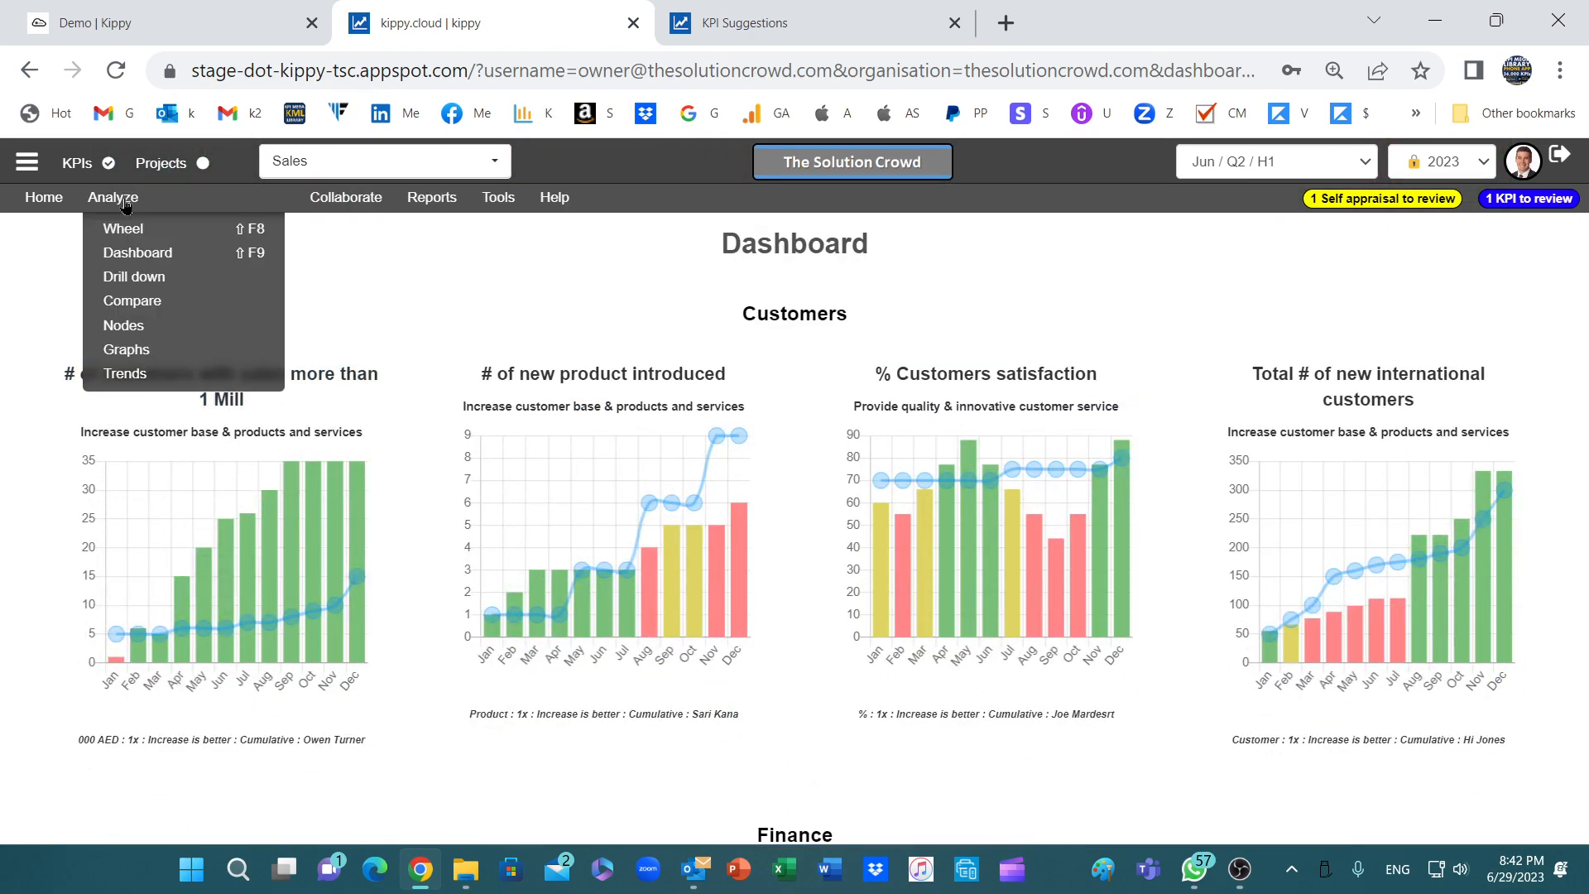
pyautogui.click(170, 277)
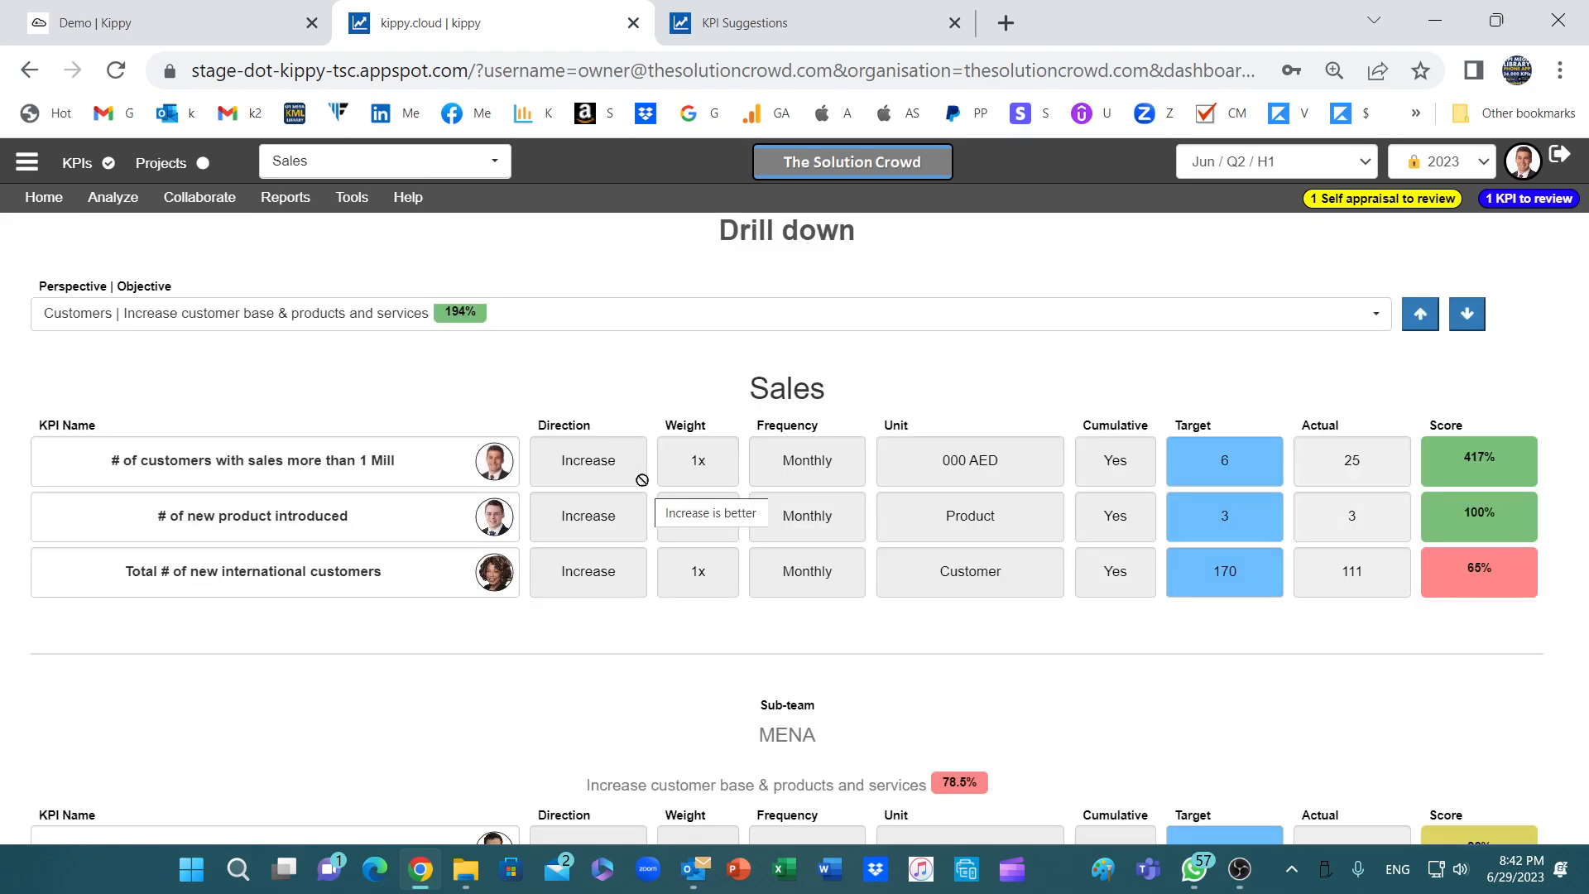
pyautogui.click(613, 316)
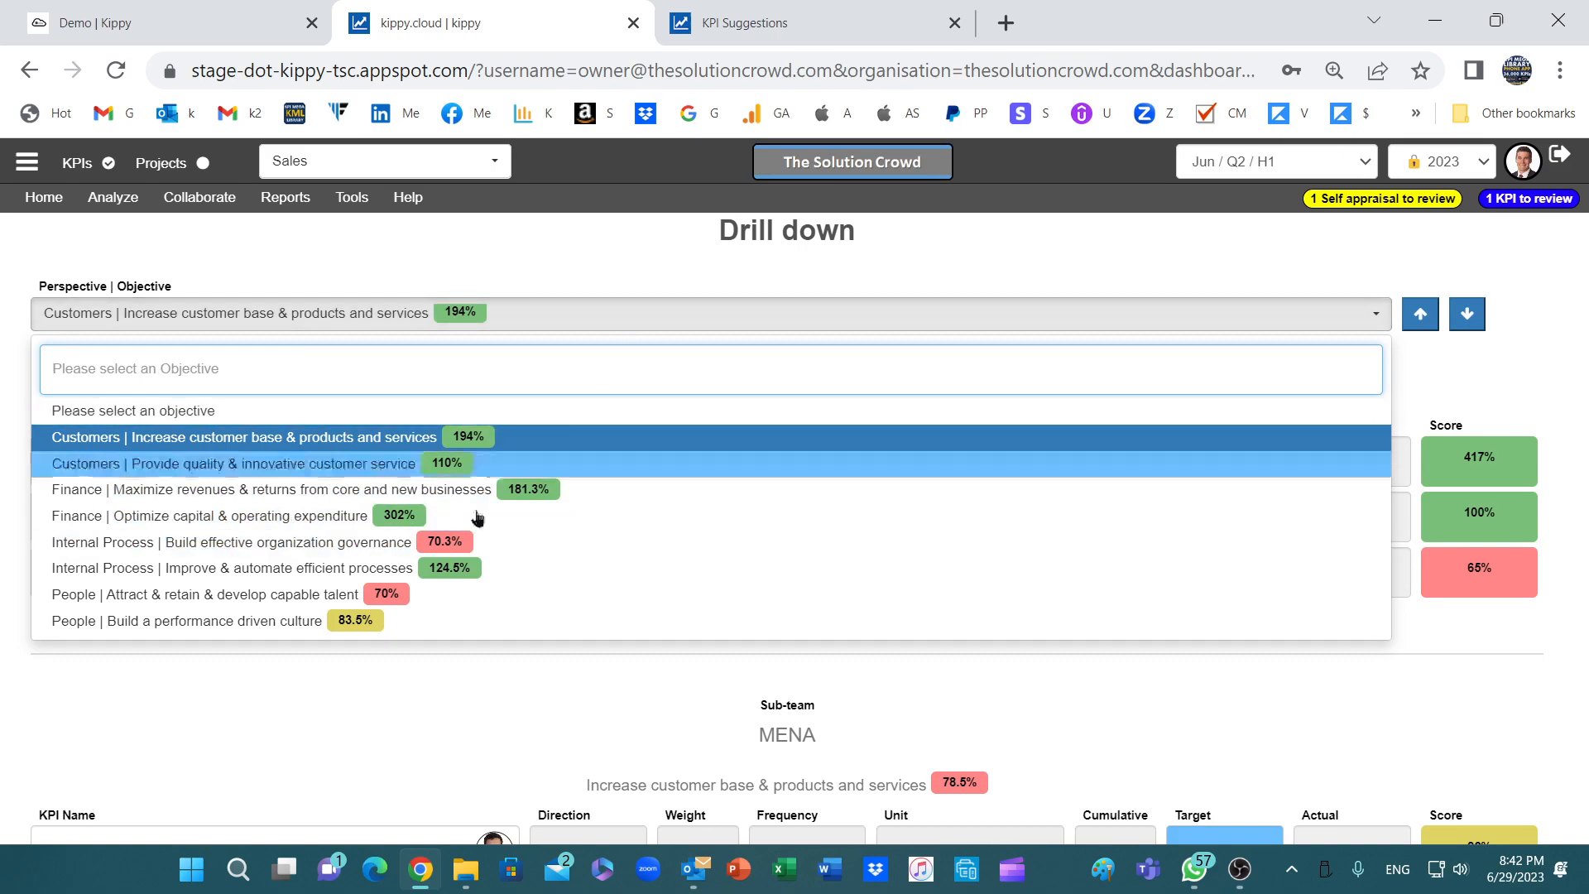
pyautogui.click(333, 438)
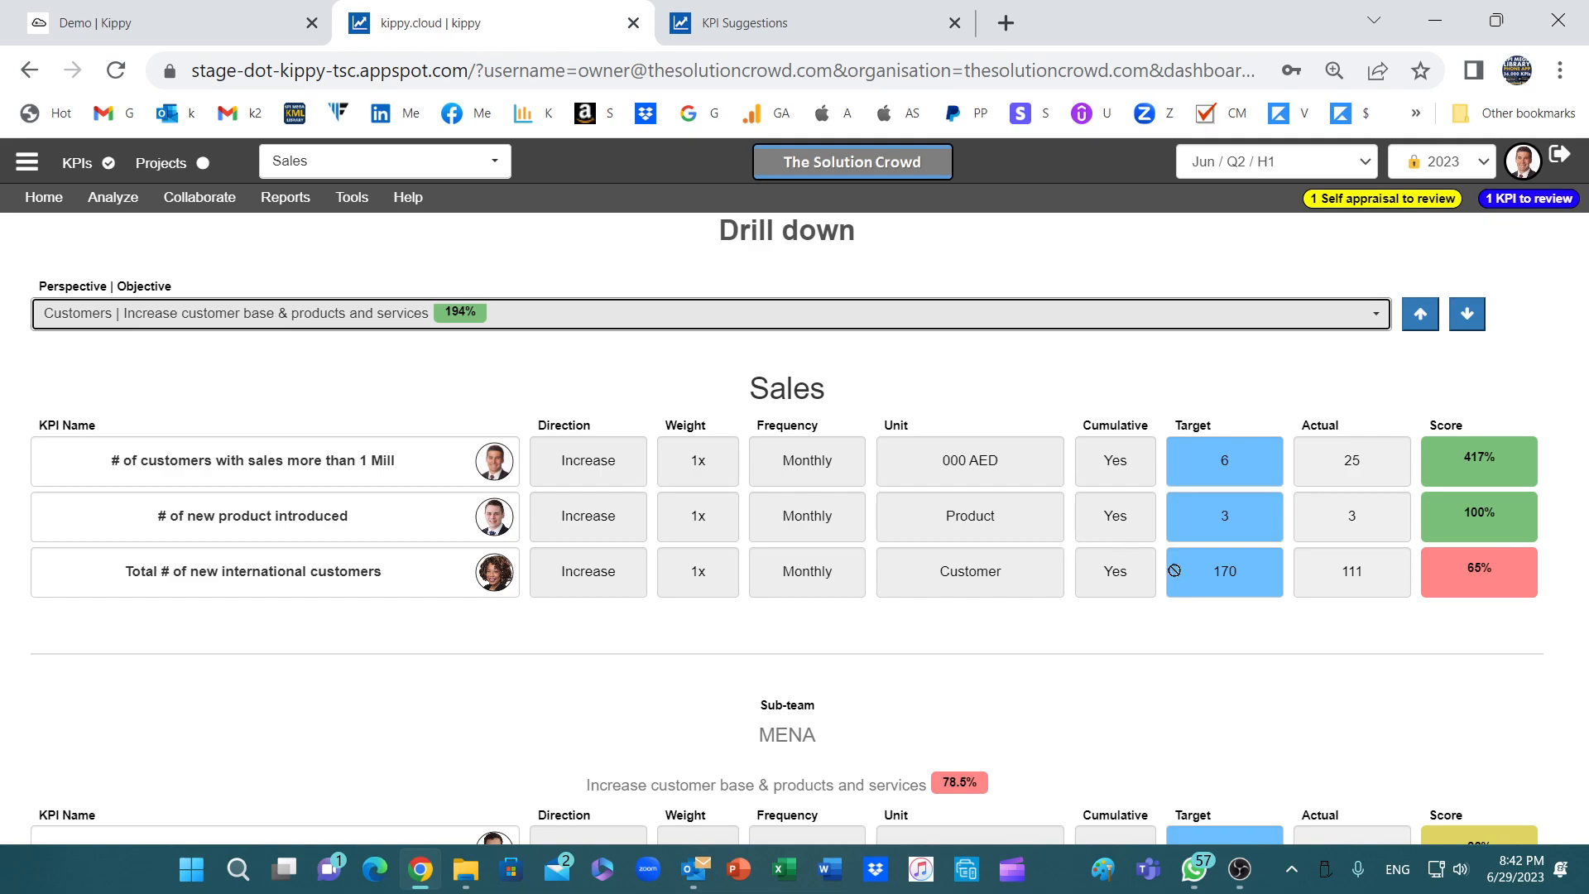
# - Examine the objective's KPI targets, actuals and scores for Sales and each of its sub-teams, including MENA and UK
pyautogui.scroll(-3, 816, 577)
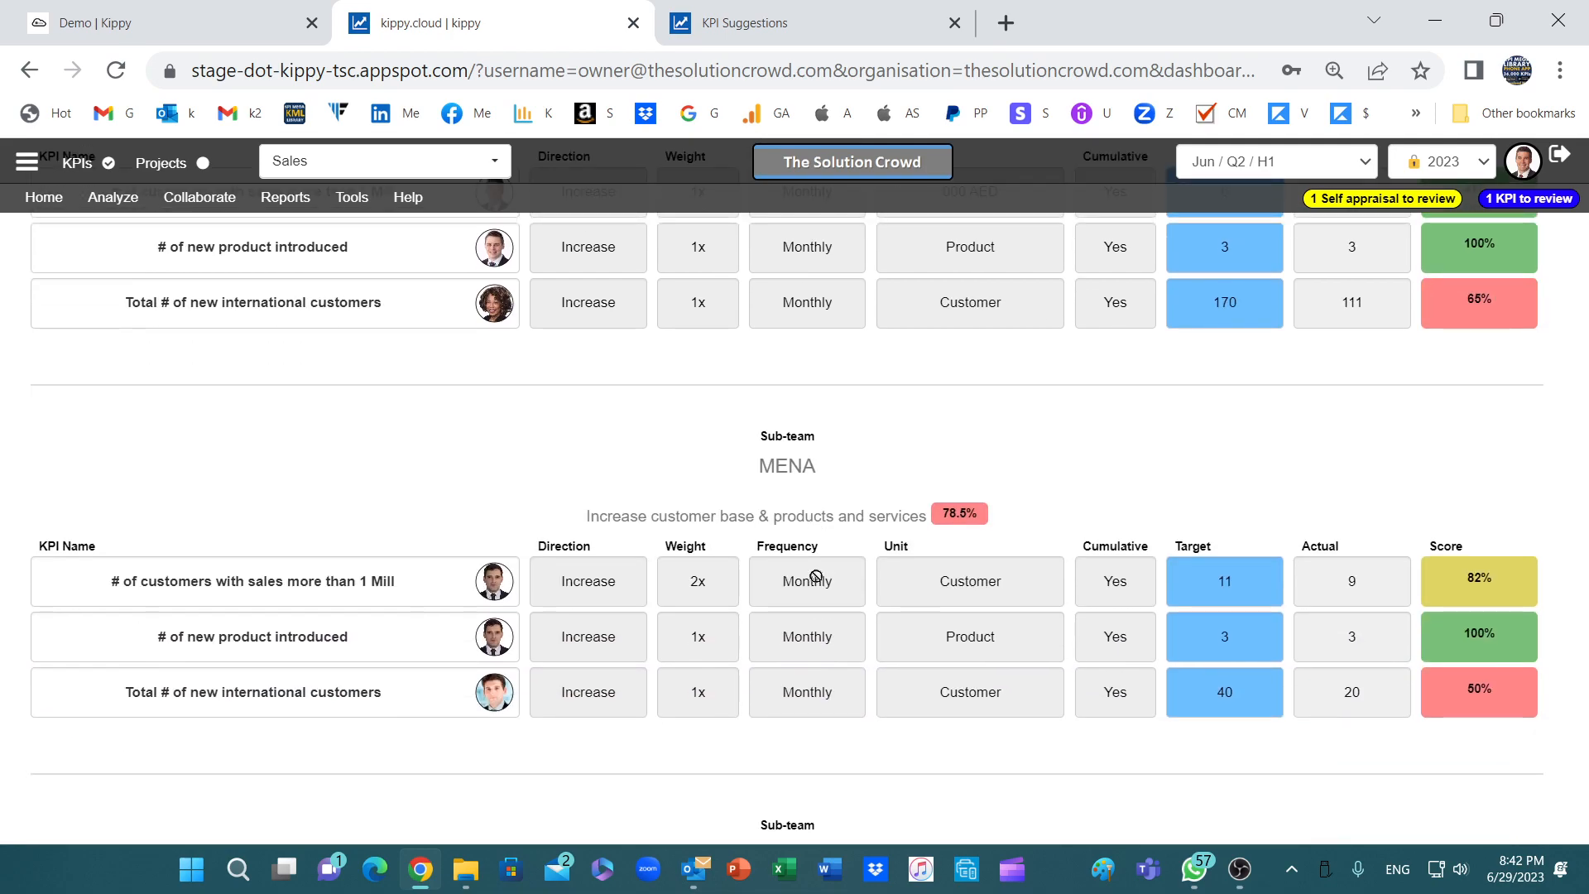
pyautogui.scroll(-3, 816, 577)
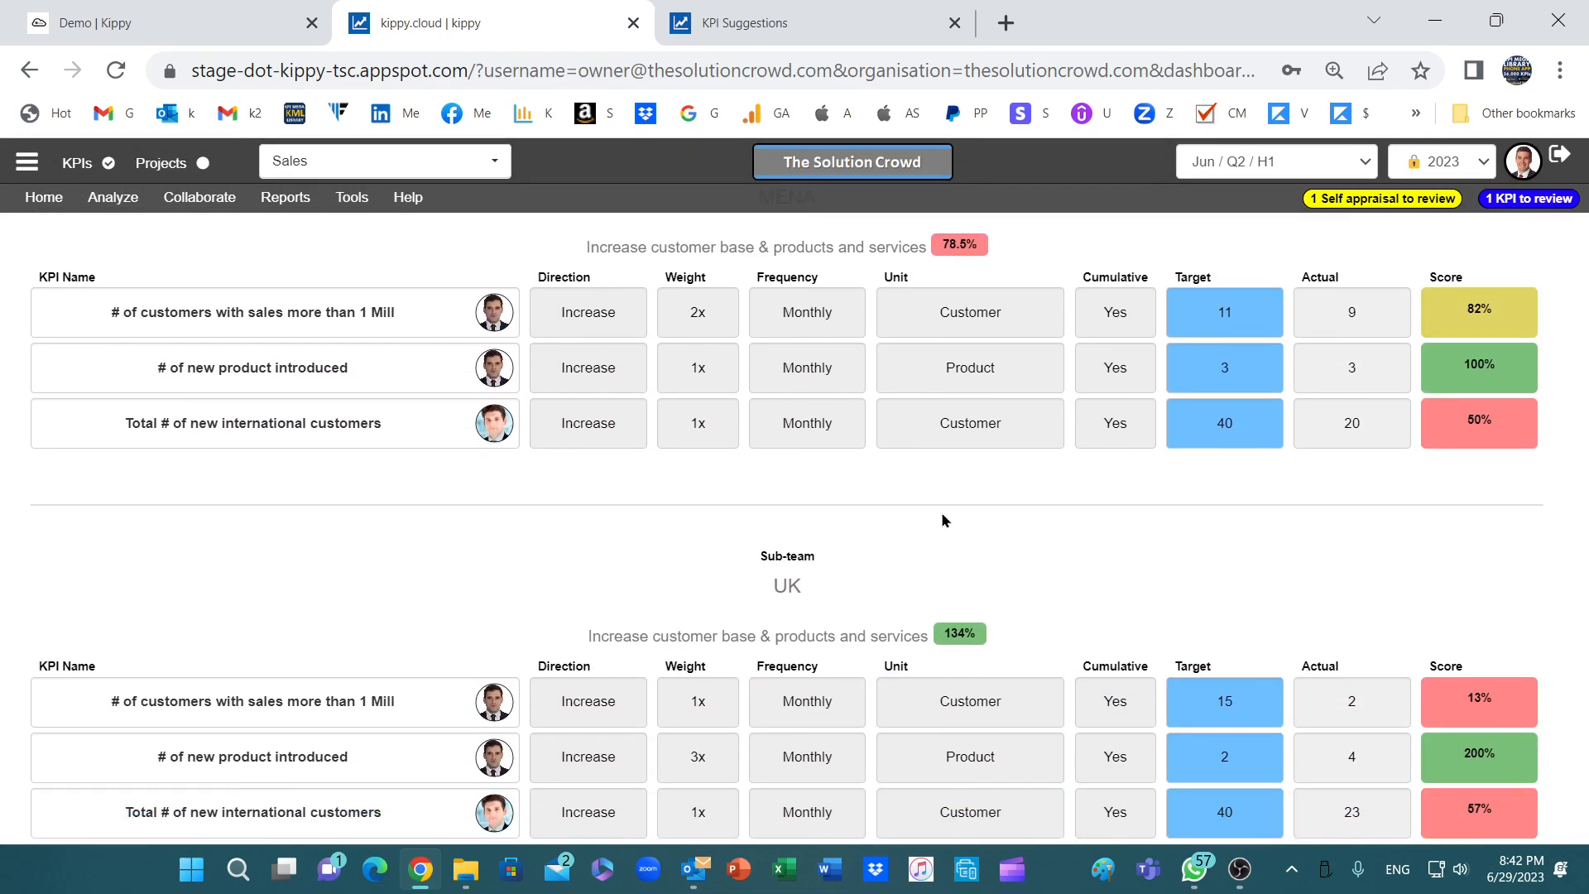
pyautogui.scroll(6, 943, 520)
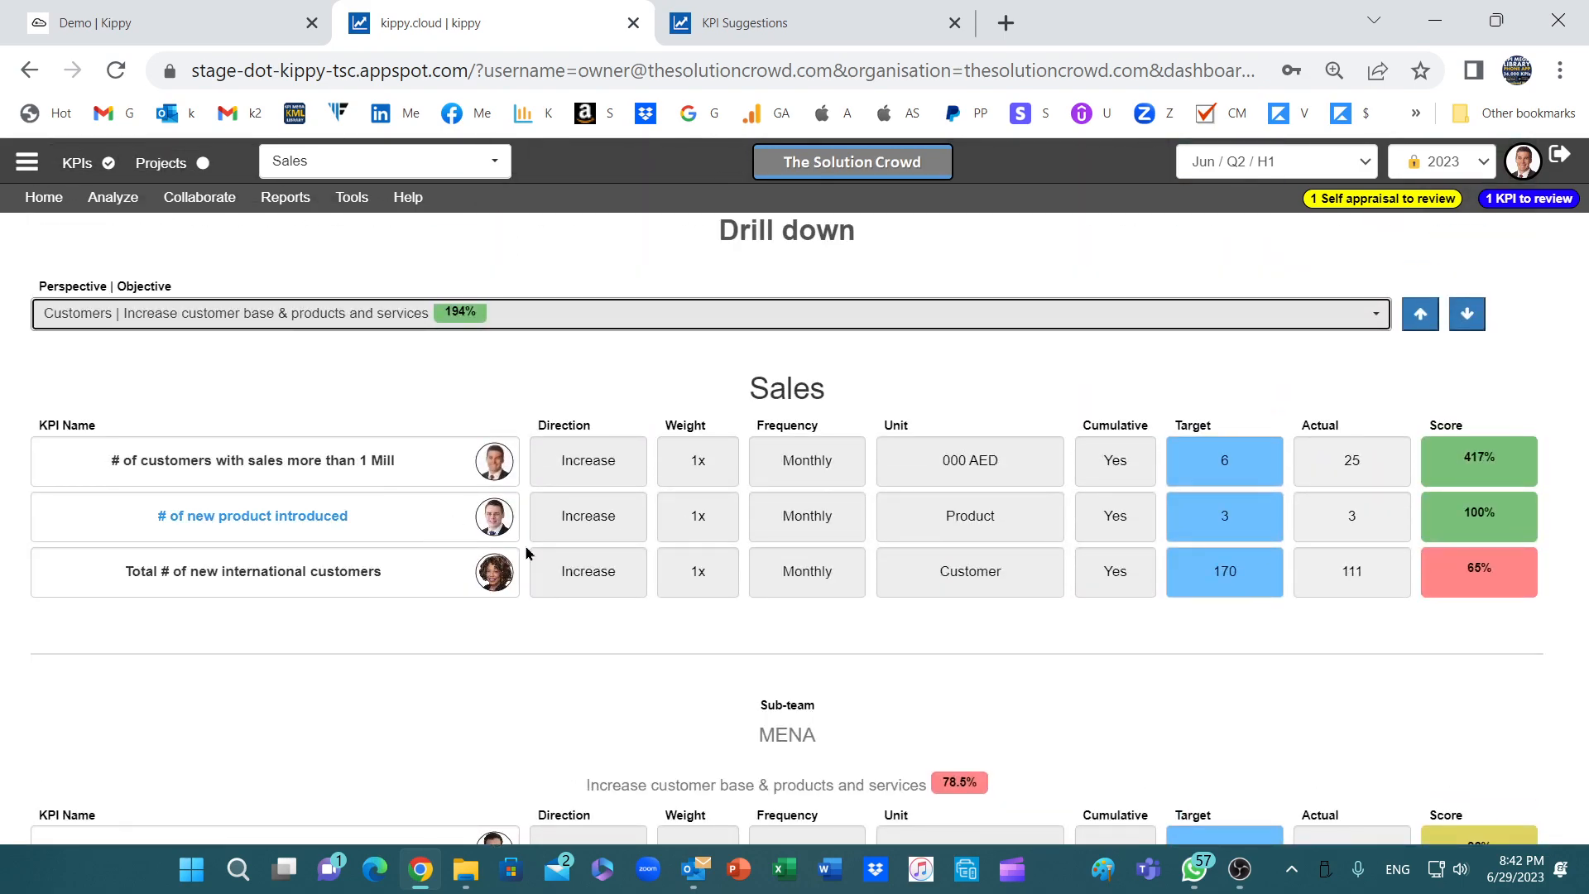
pyautogui.scroll(-9, 910, 578)
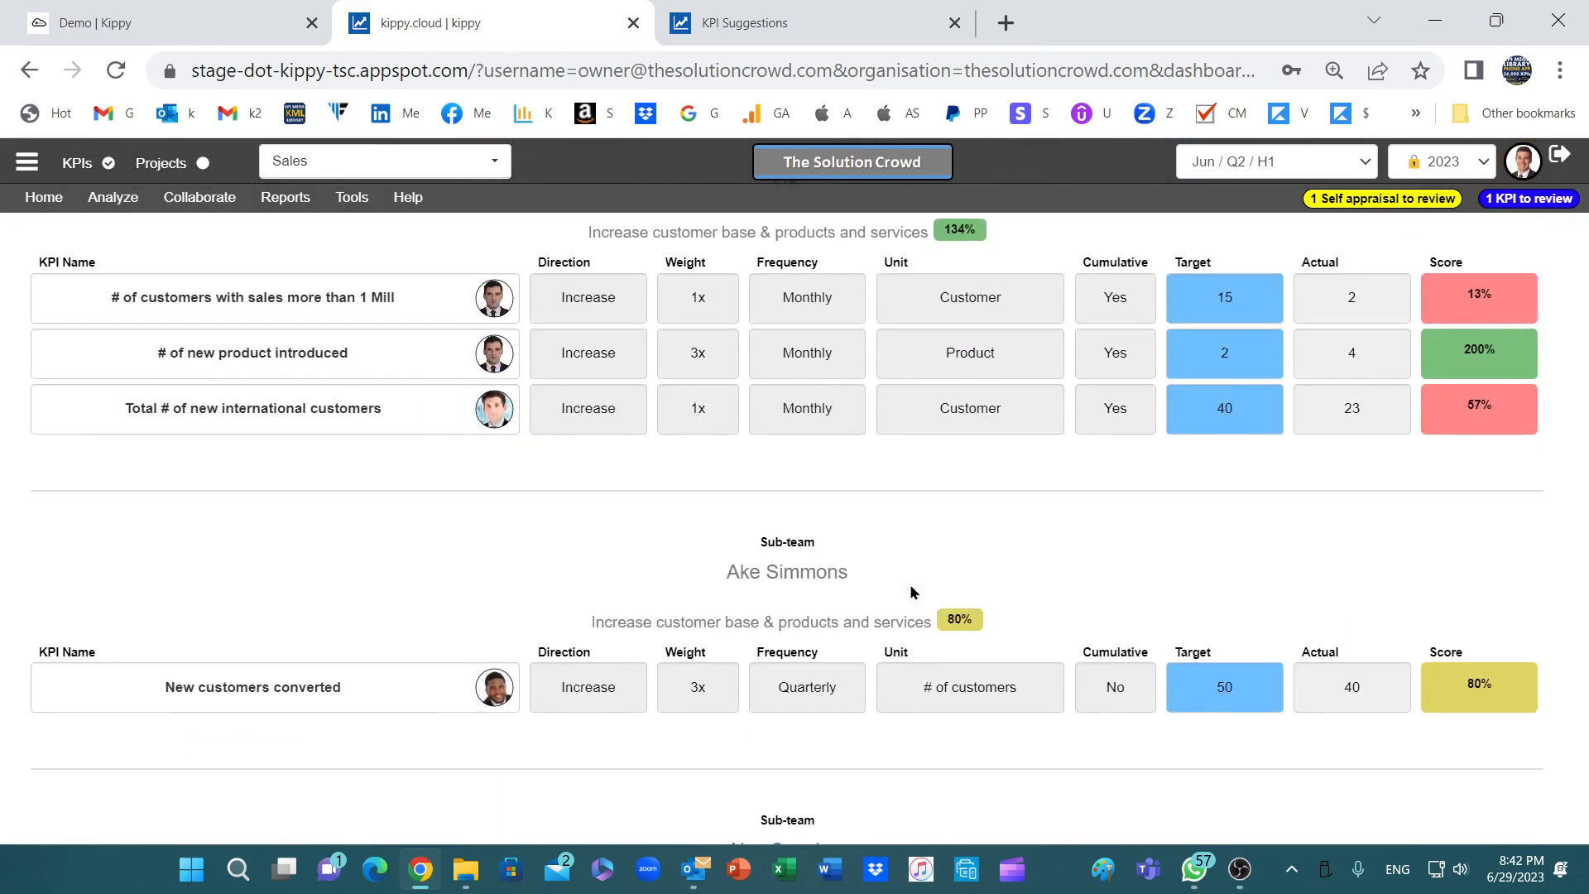
pyautogui.scroll(-4, 910, 588)
pyautogui.scroll(-2, 910, 584)
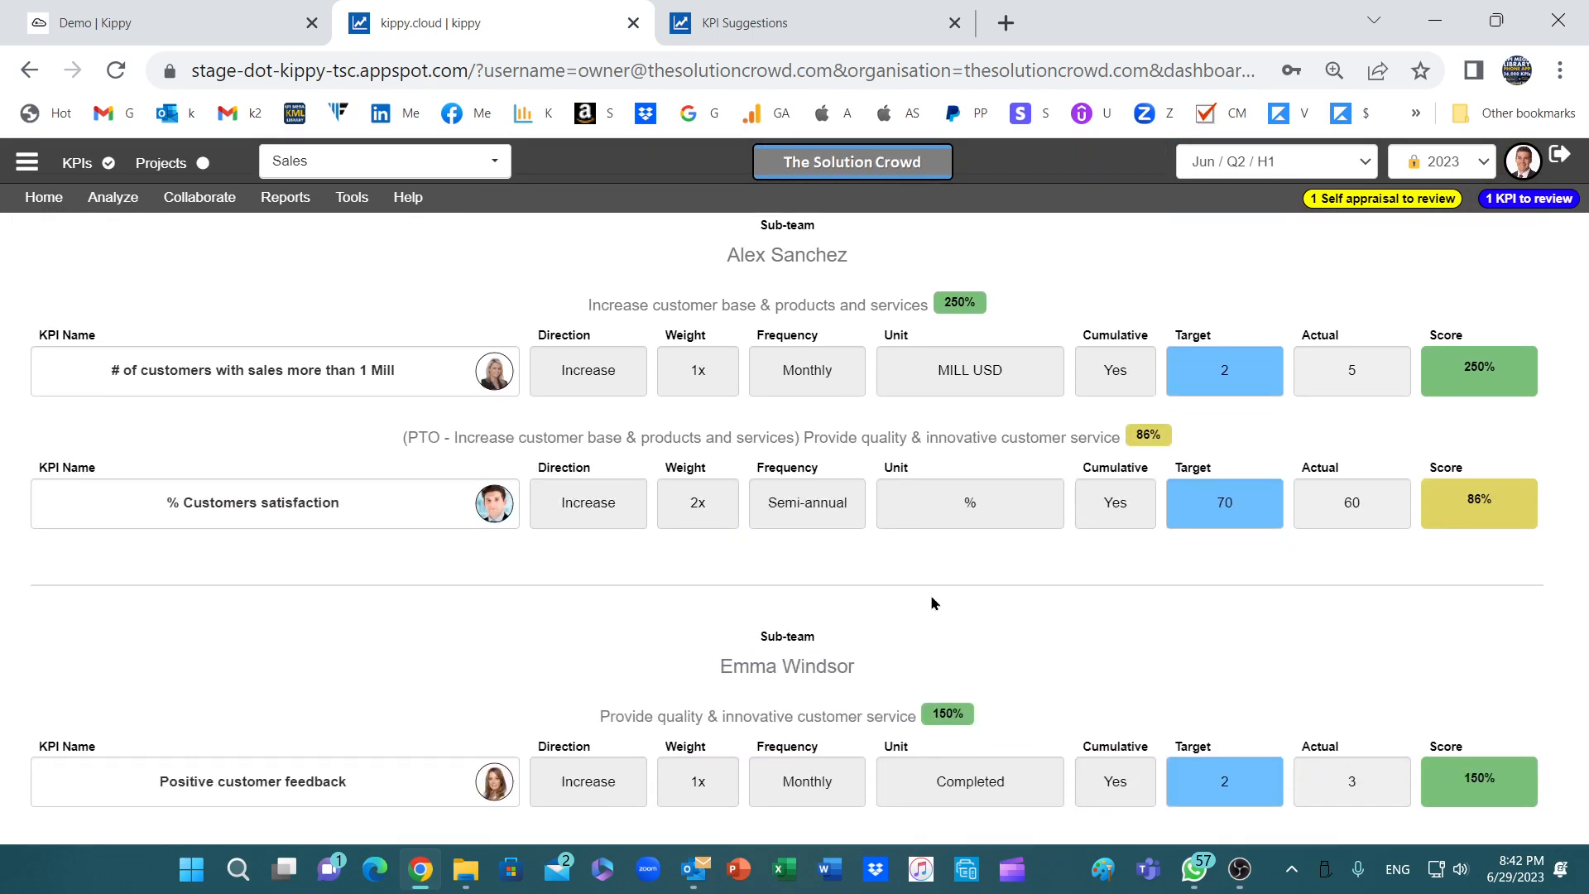
pyautogui.scroll(6, 931, 597)
pyautogui.scroll(-2, 931, 597)
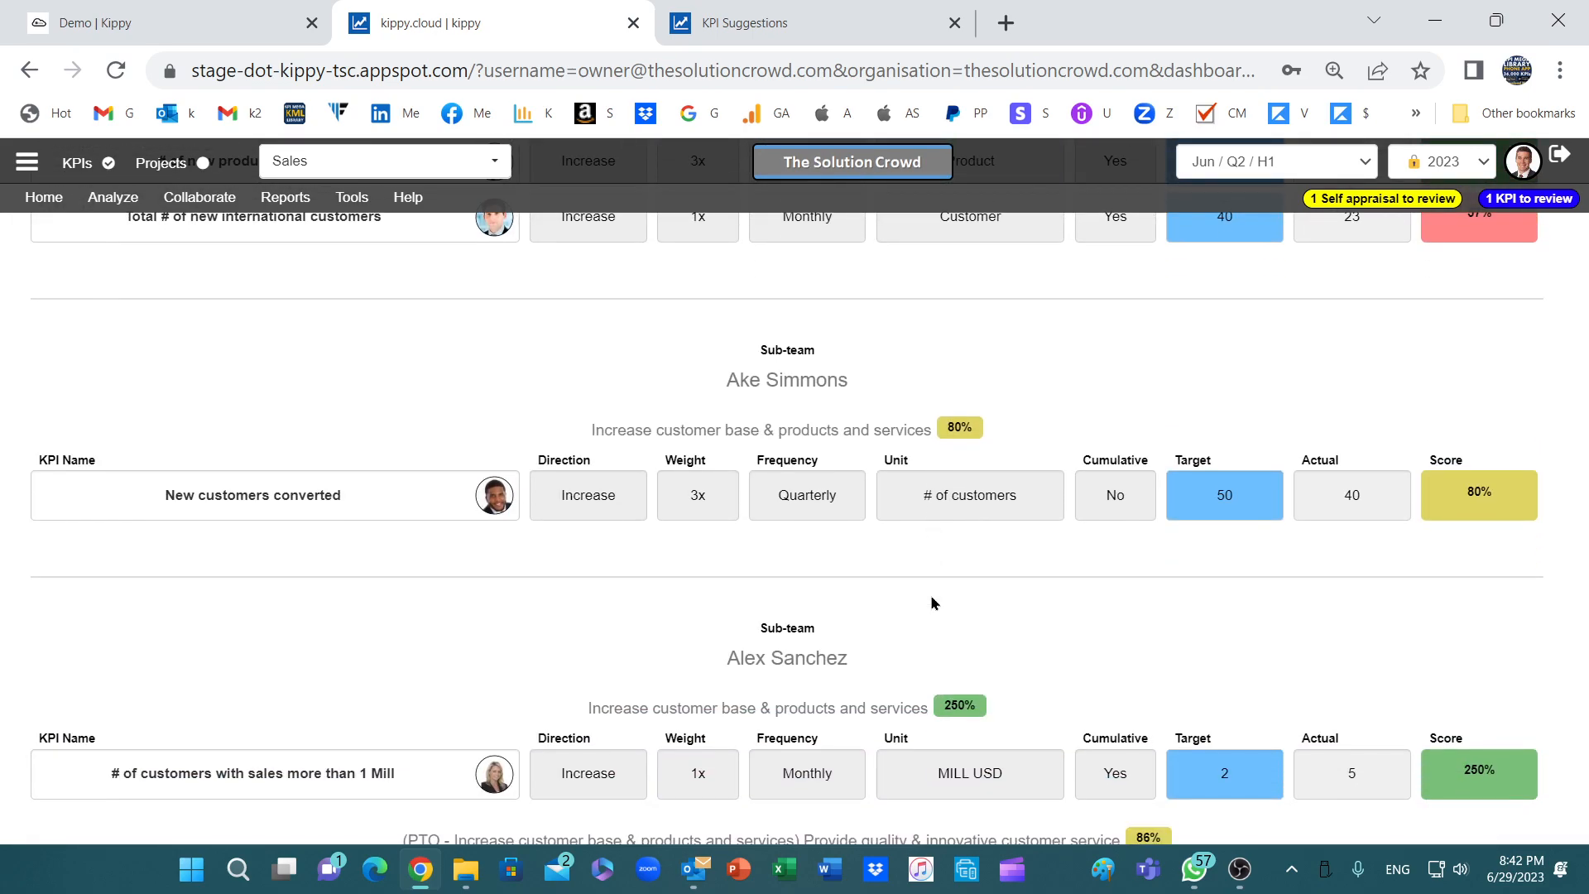
pyautogui.scroll(4, 931, 600)
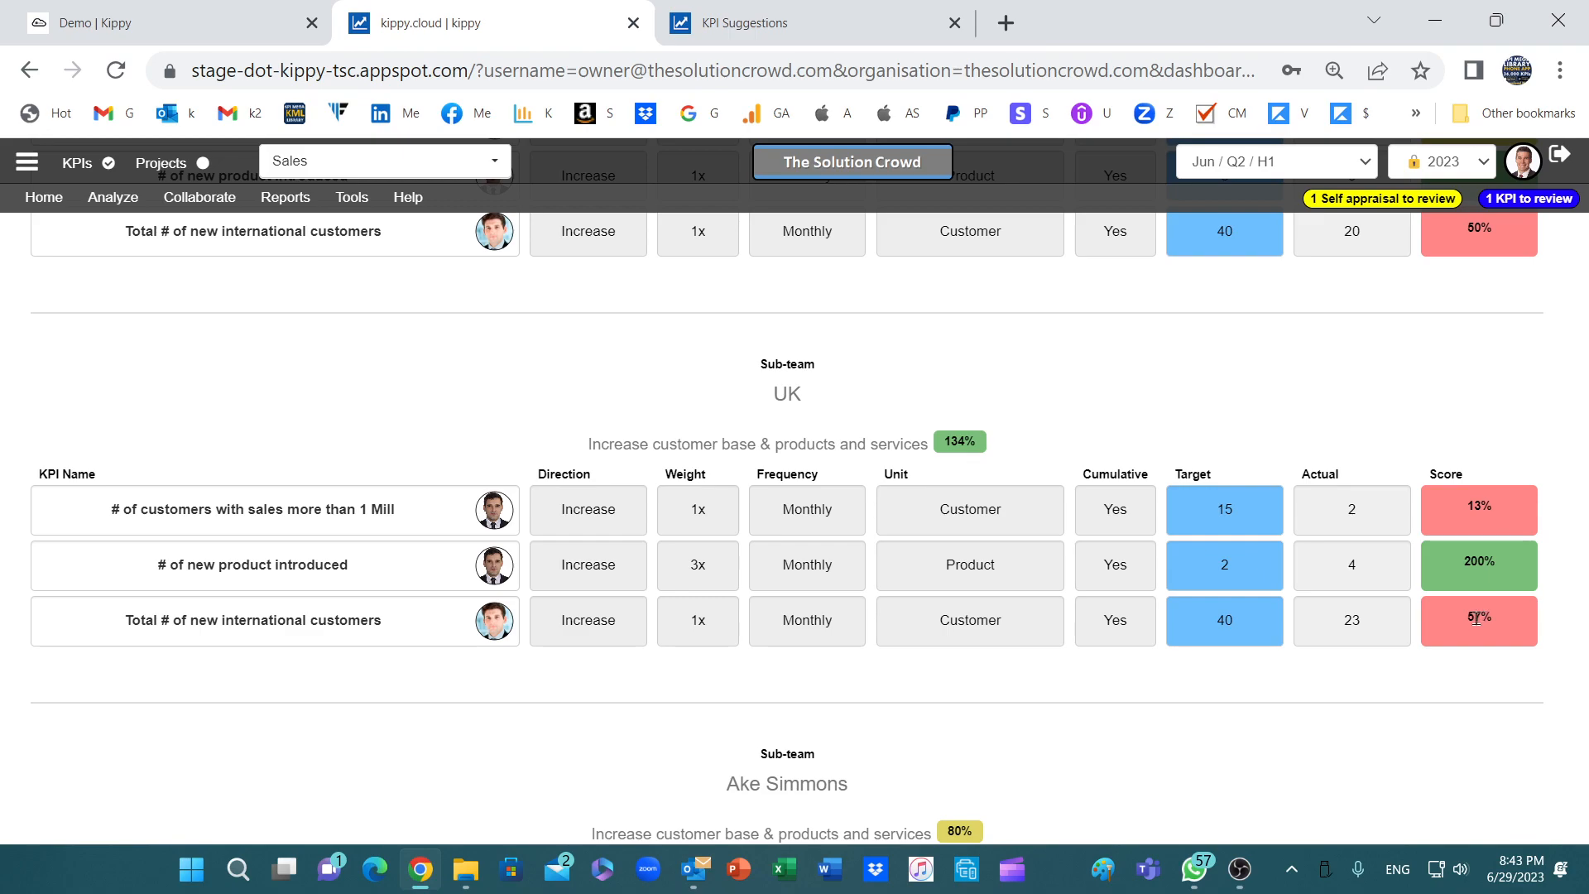
pyautogui.scroll(10, 1465, 619)
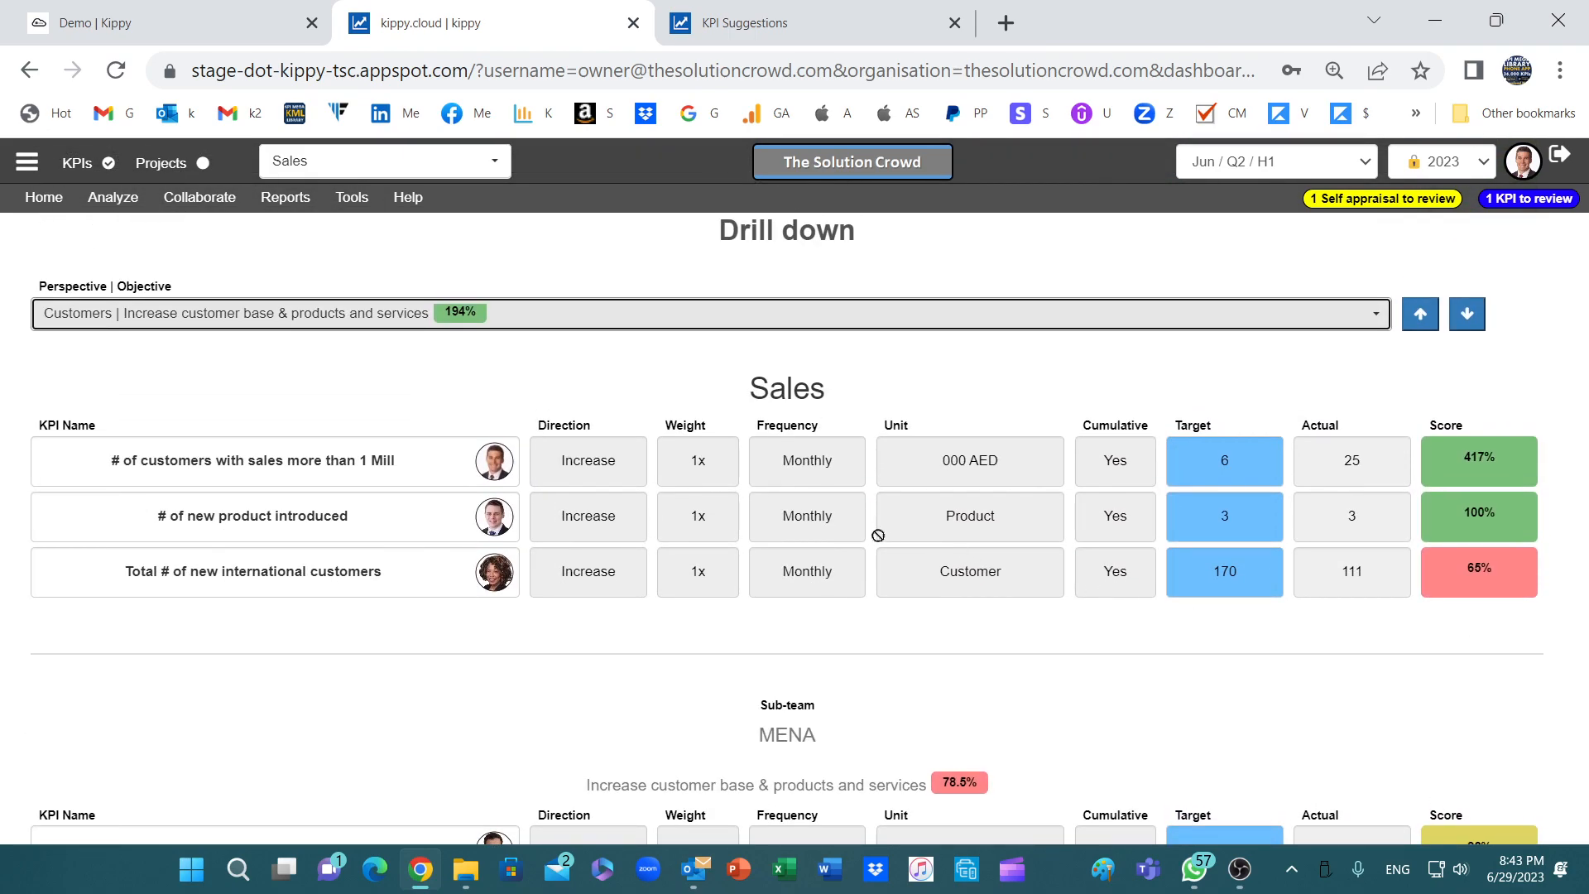
pyautogui.scroll(-3, 879, 536)
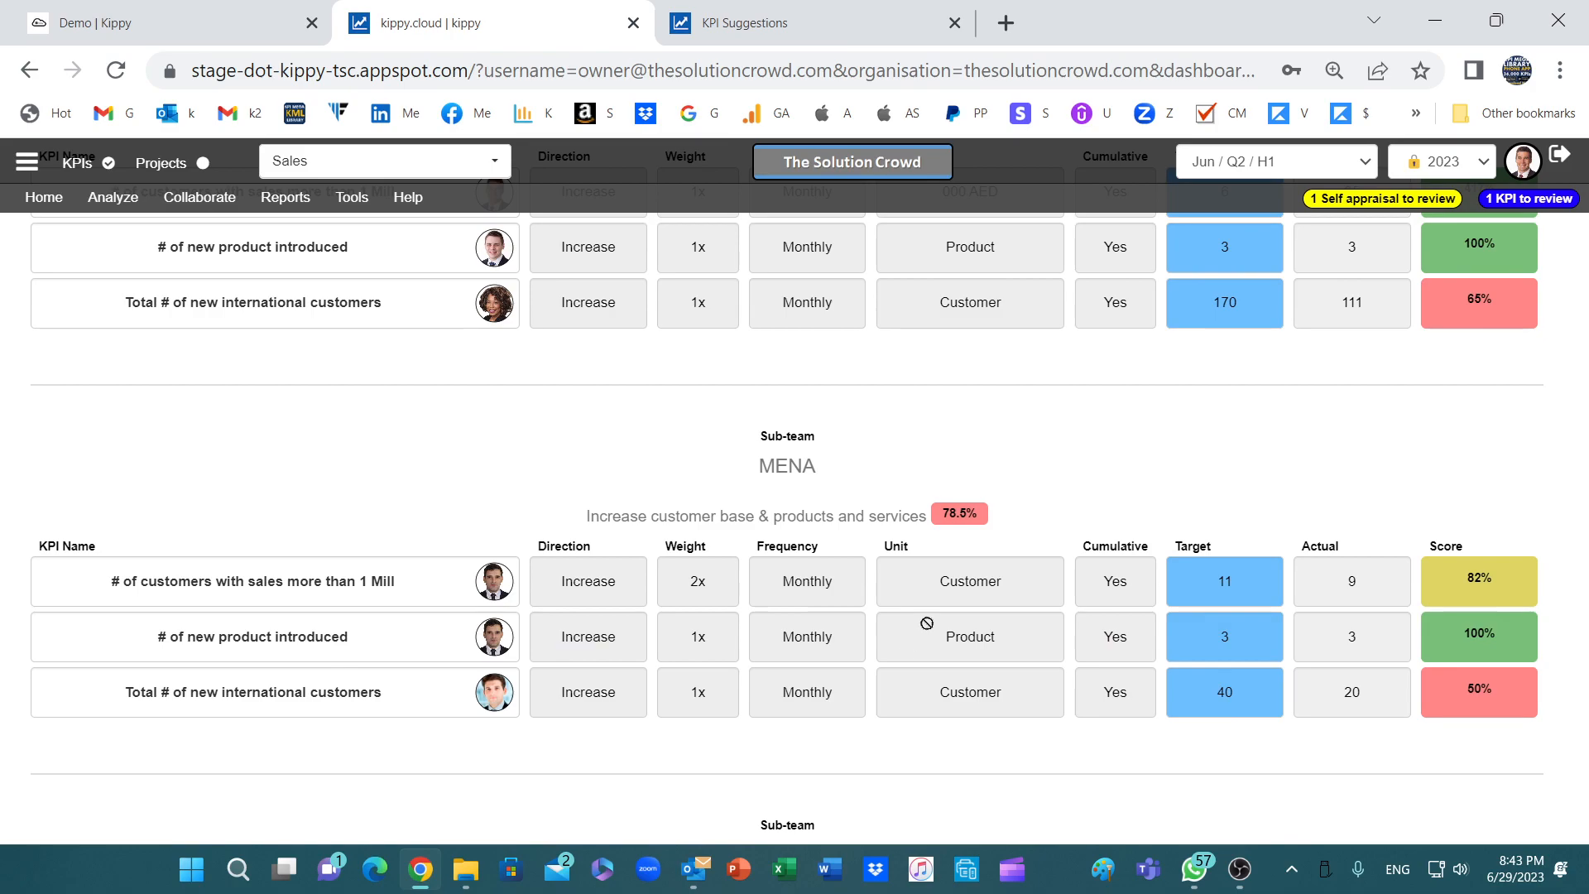
pyautogui.scroll(-12, 927, 623)
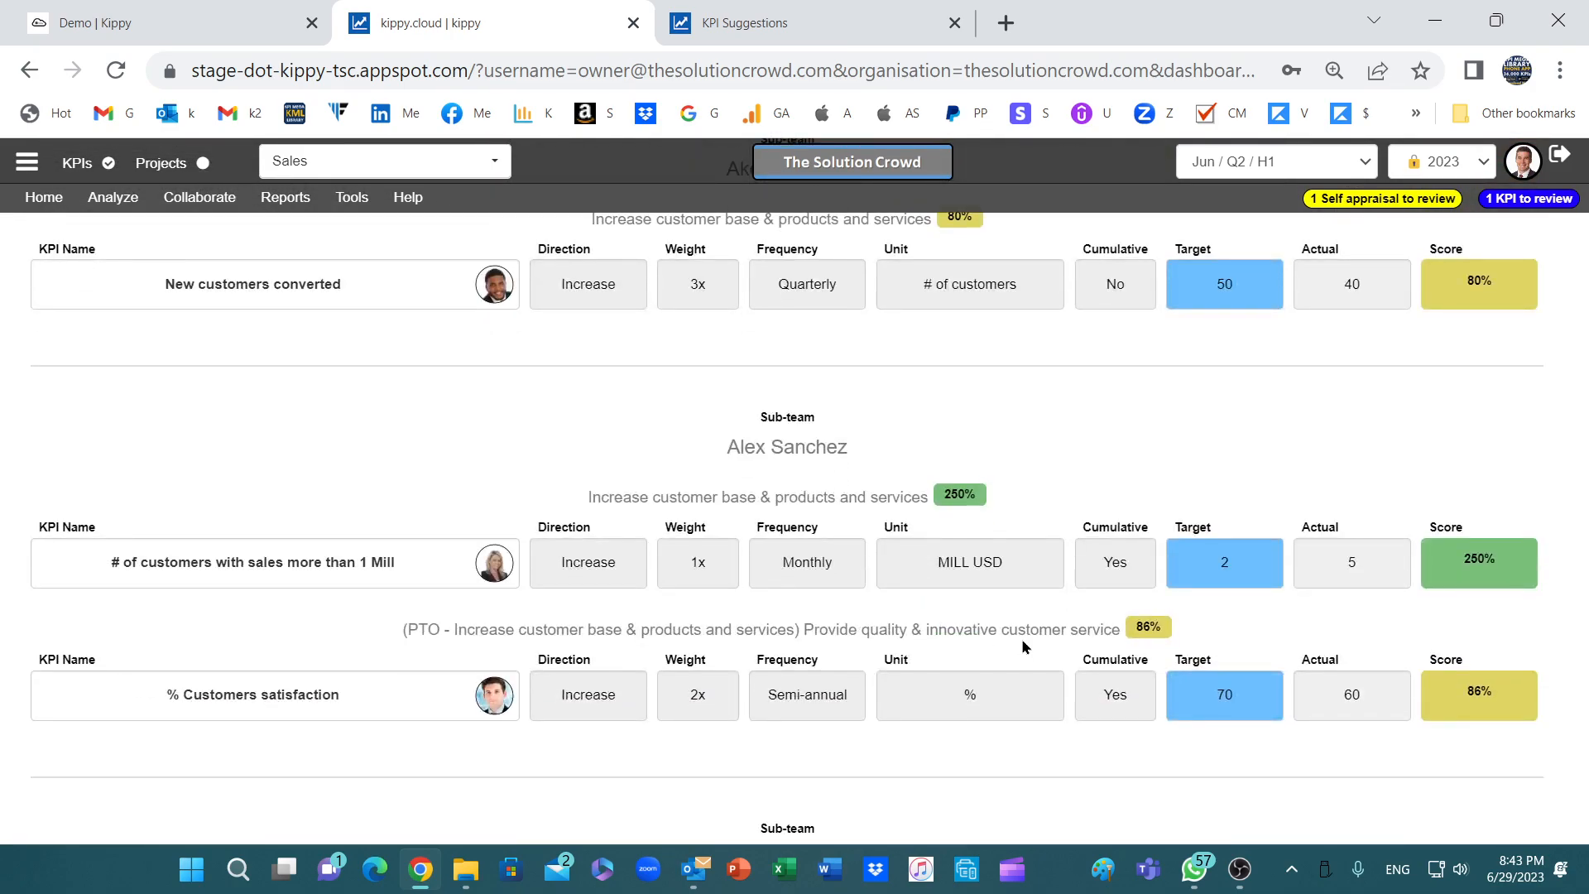
pyautogui.scroll(15, 1021, 642)
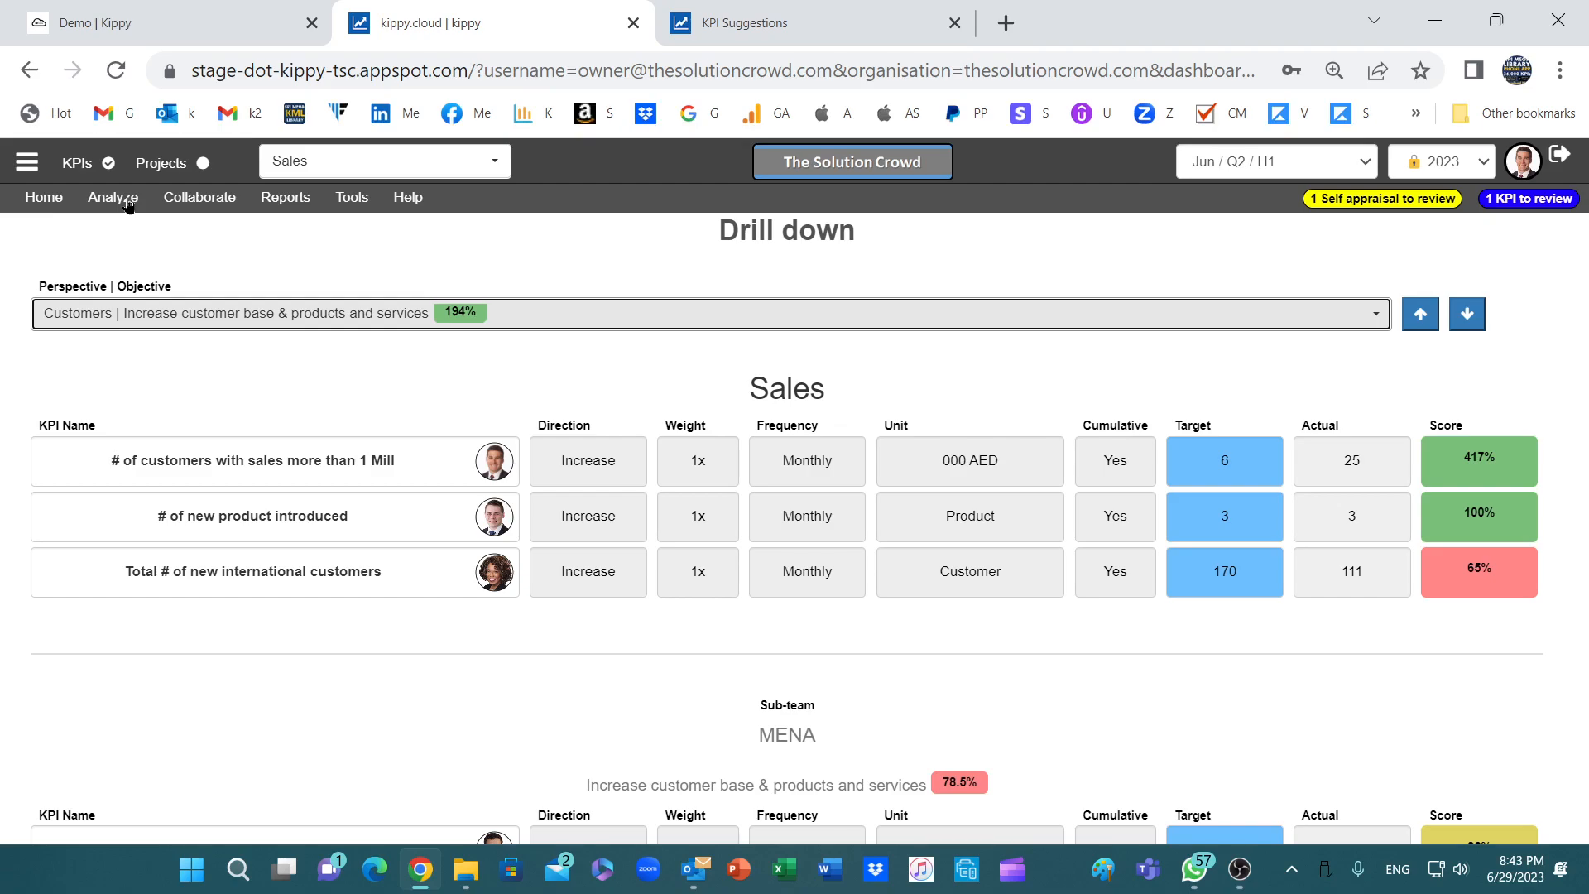
# - Try to open the Compare analysis for the Sales team, and go back
pyautogui.click(128, 203)
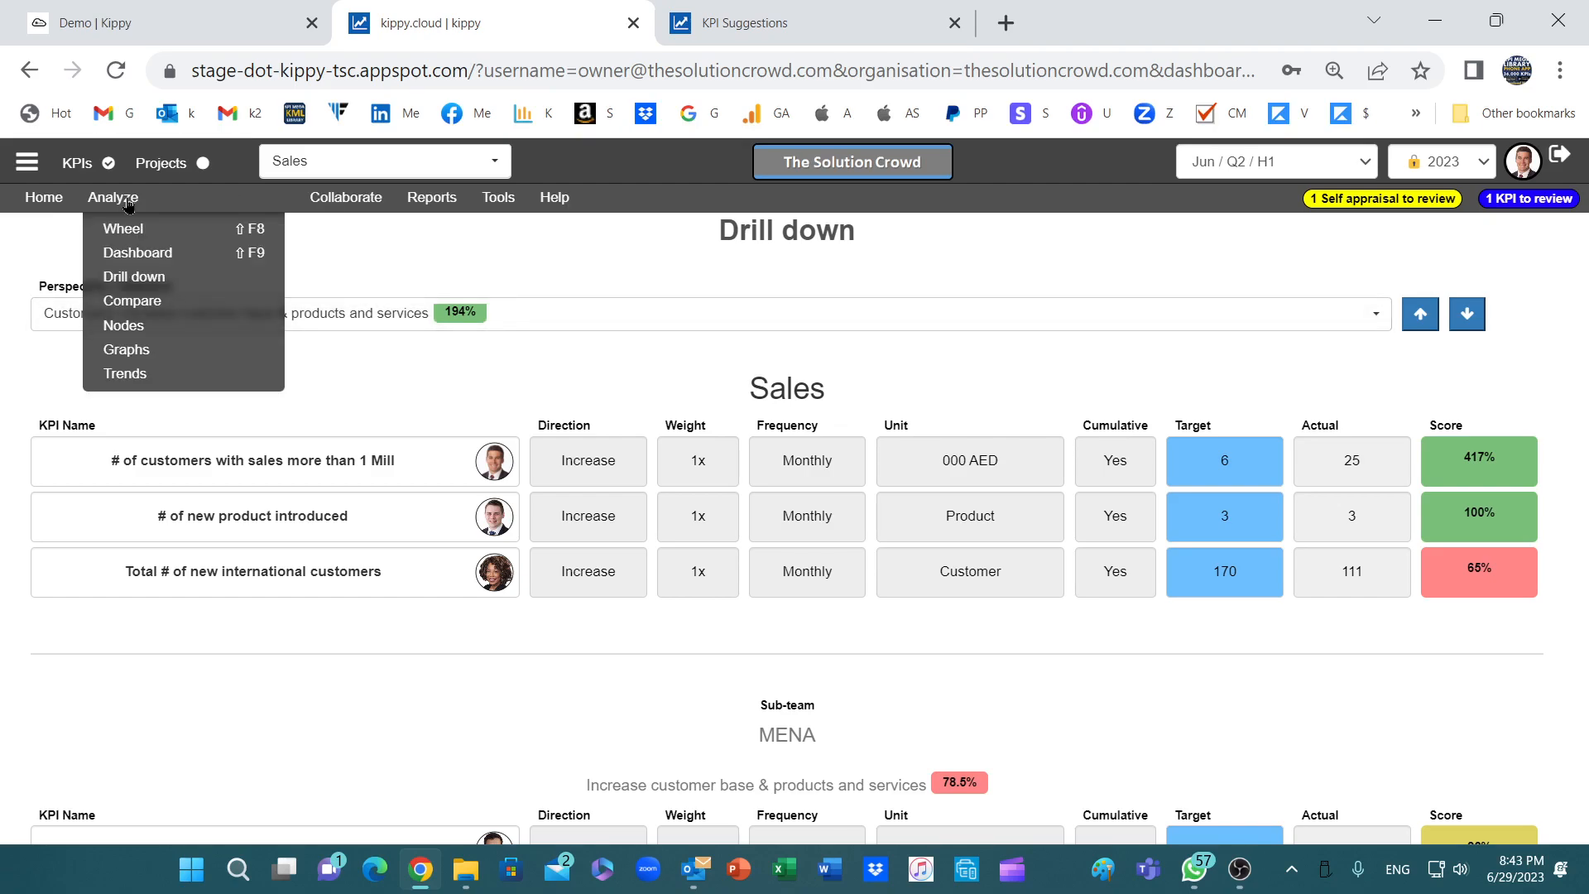
pyautogui.click(196, 308)
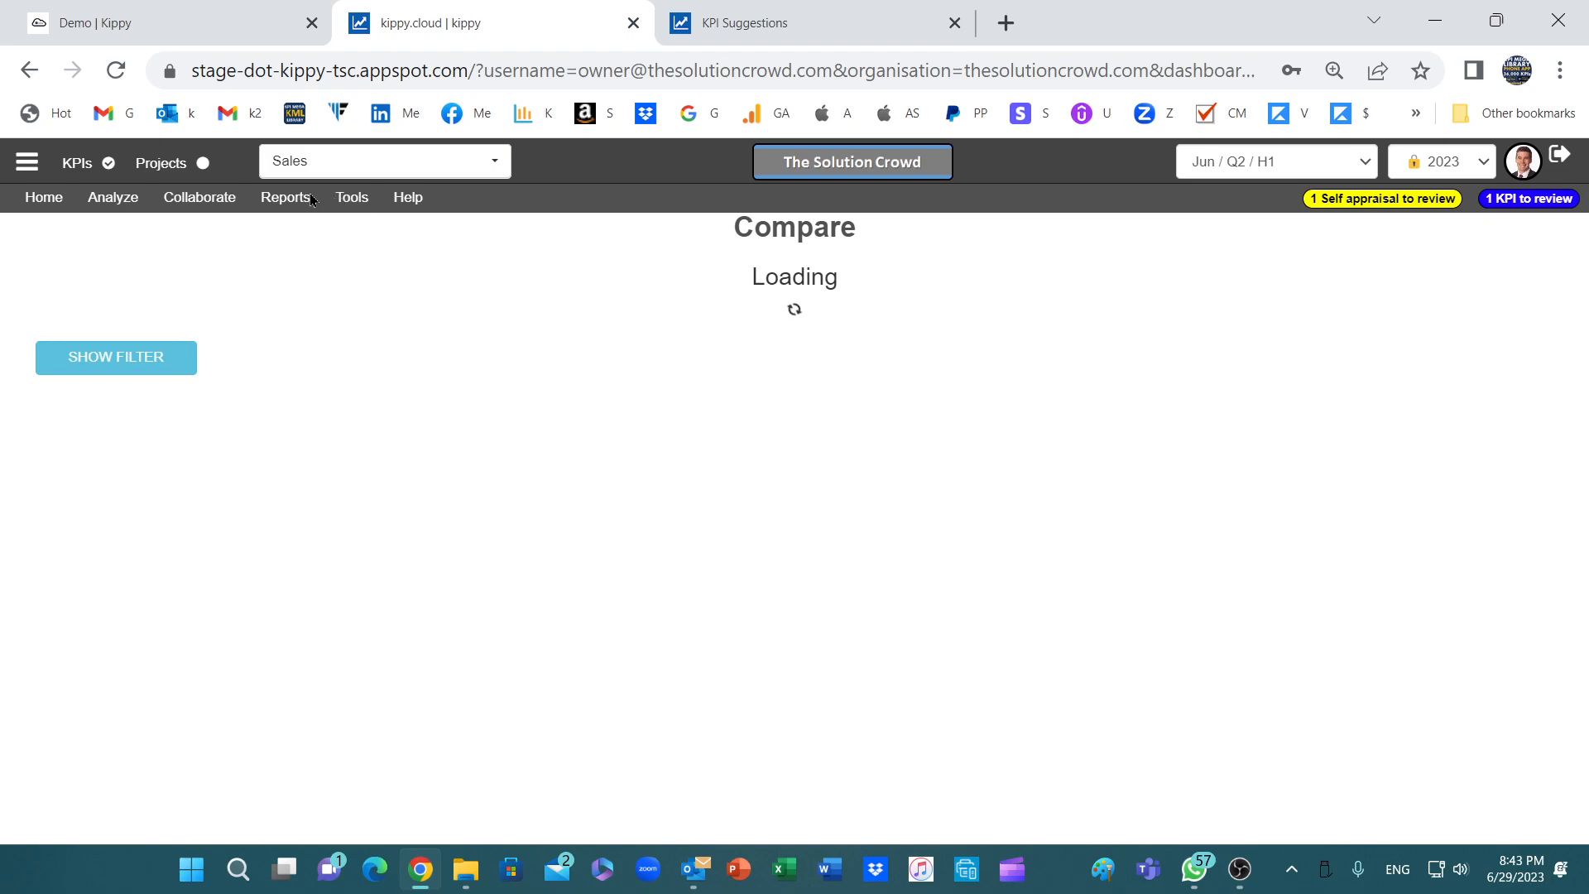
pyautogui.click(28, 71)
pyautogui.click(209, 198)
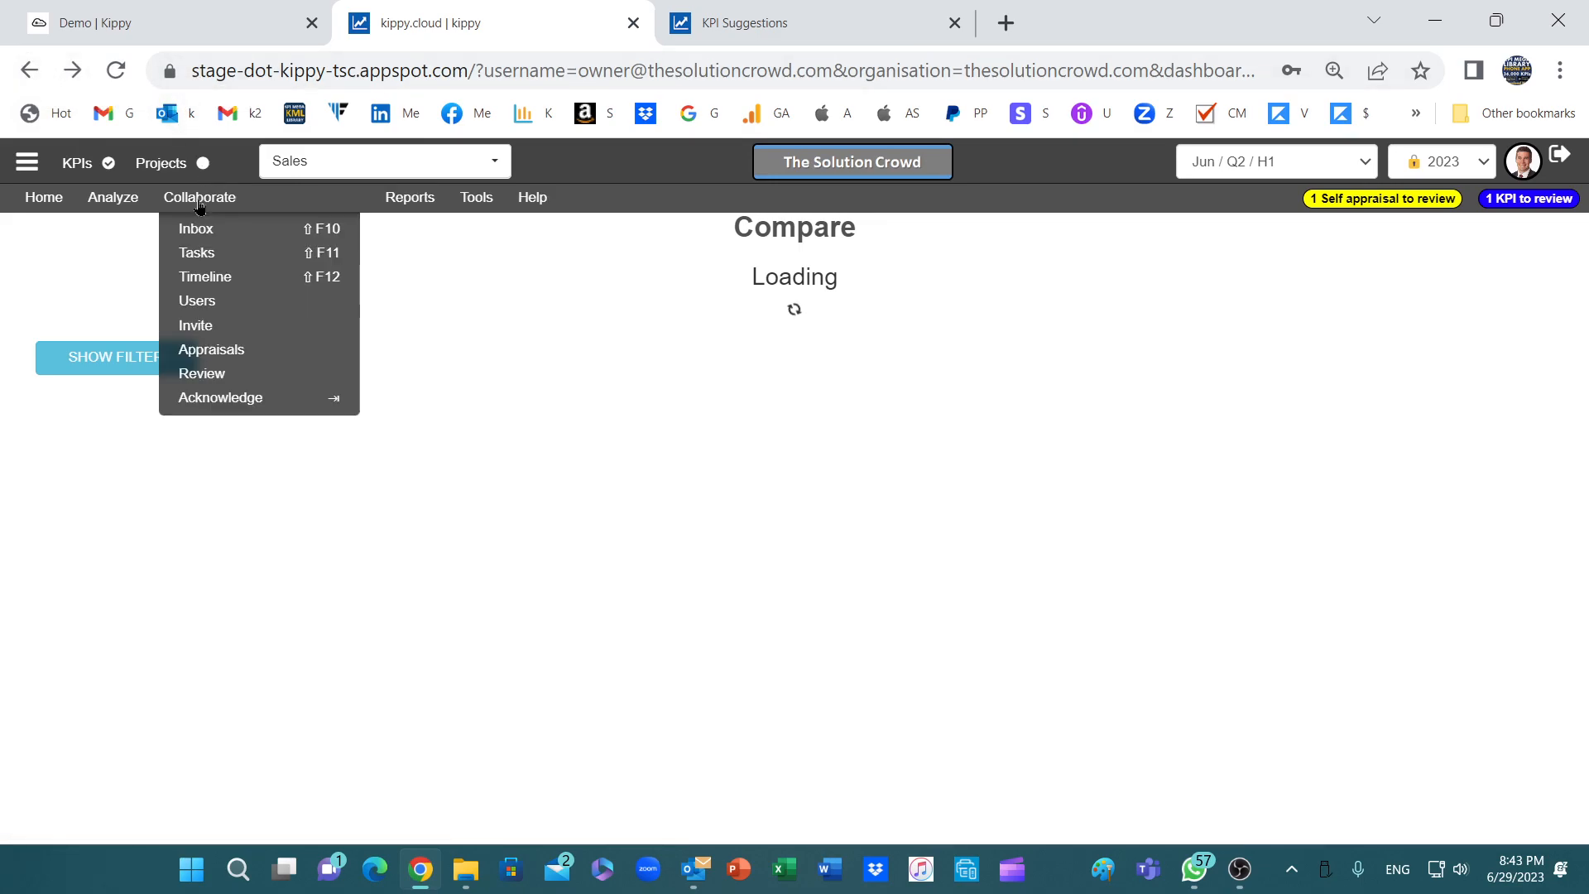
# - Open the Nodes analysis, enable the KPIs option, and update the diagram
pyautogui.click(135, 203)
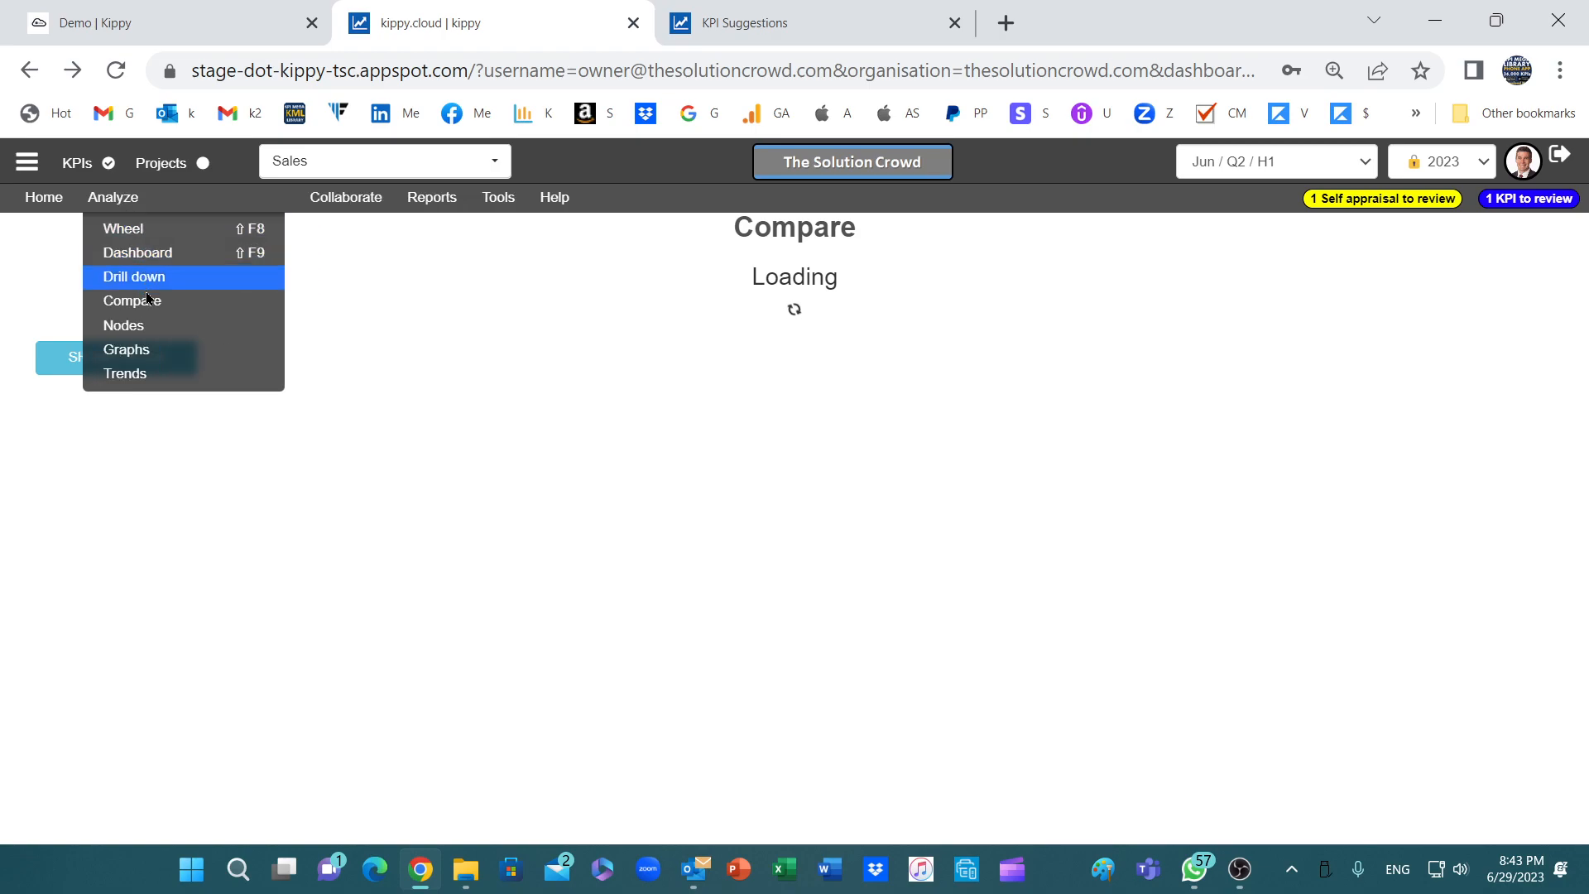
pyautogui.click(151, 325)
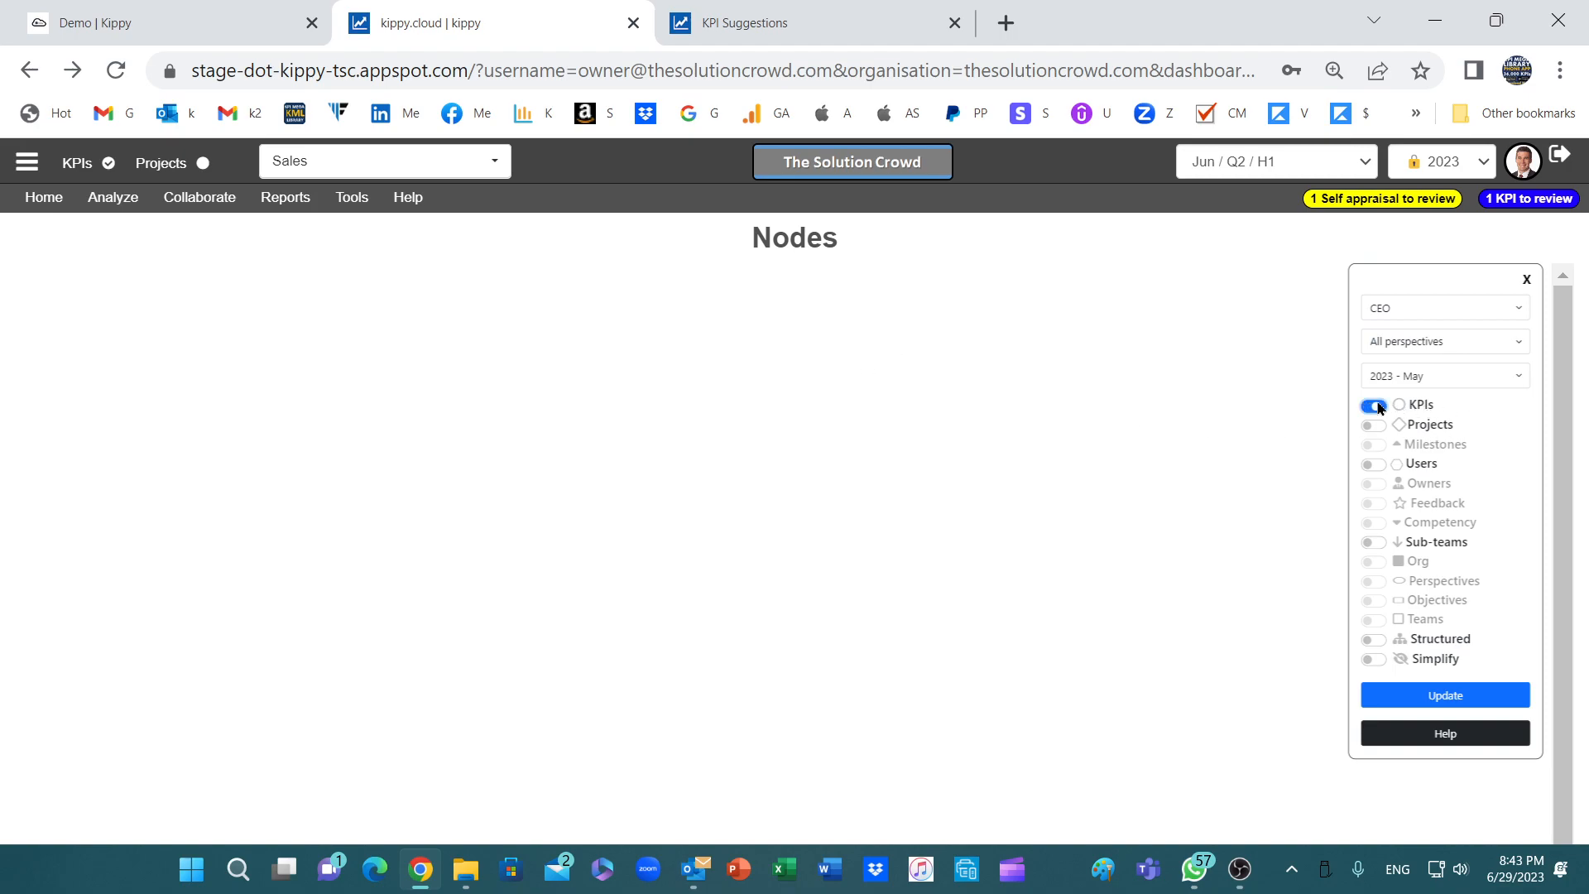
pyautogui.click(1429, 697)
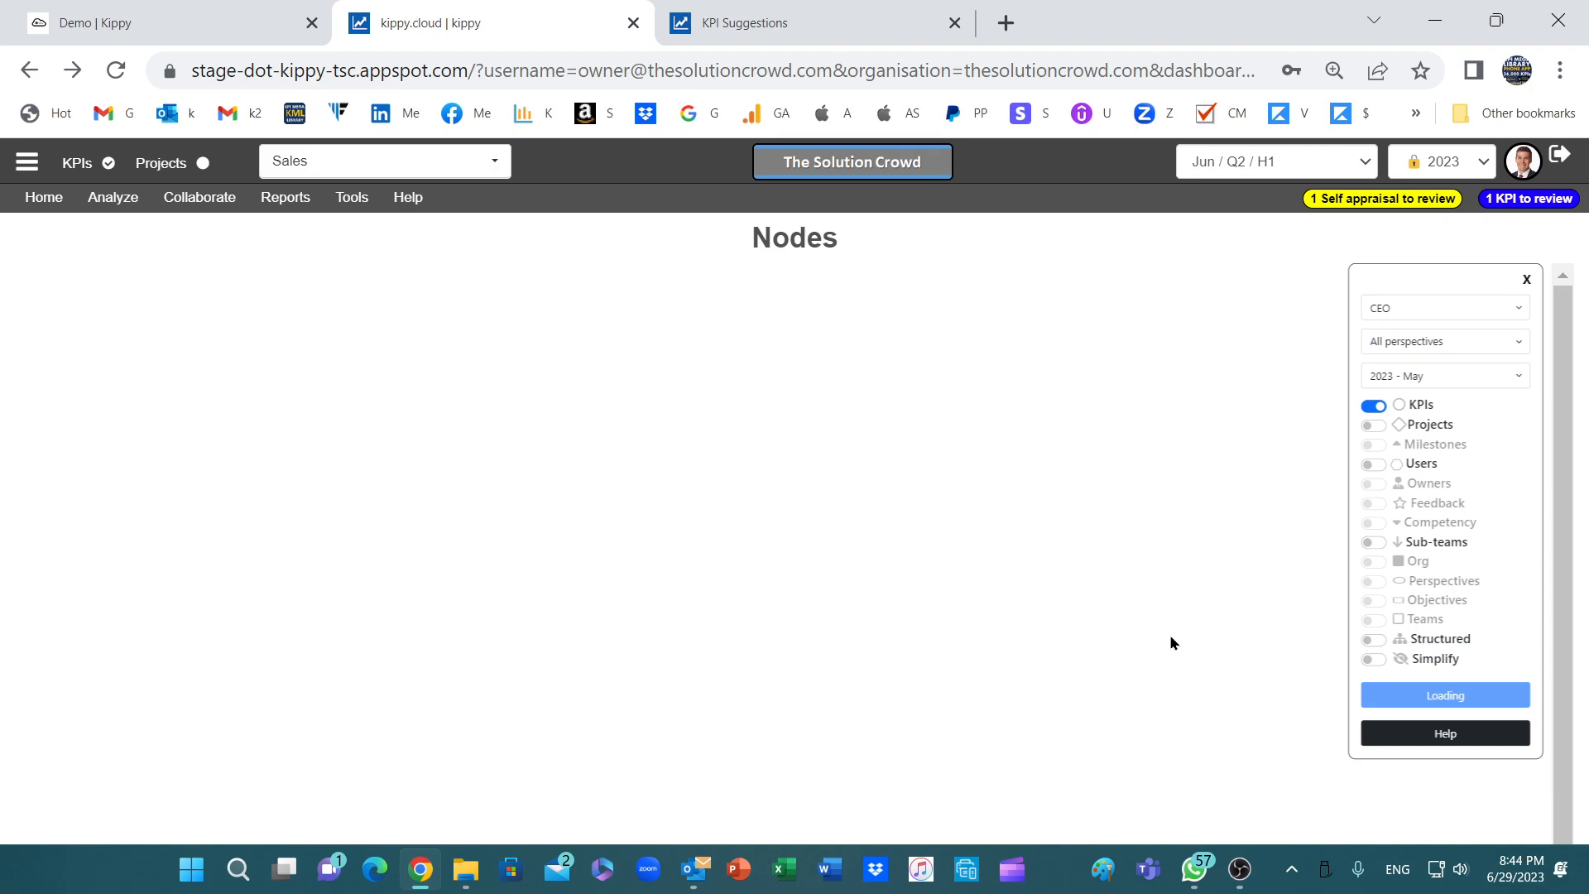